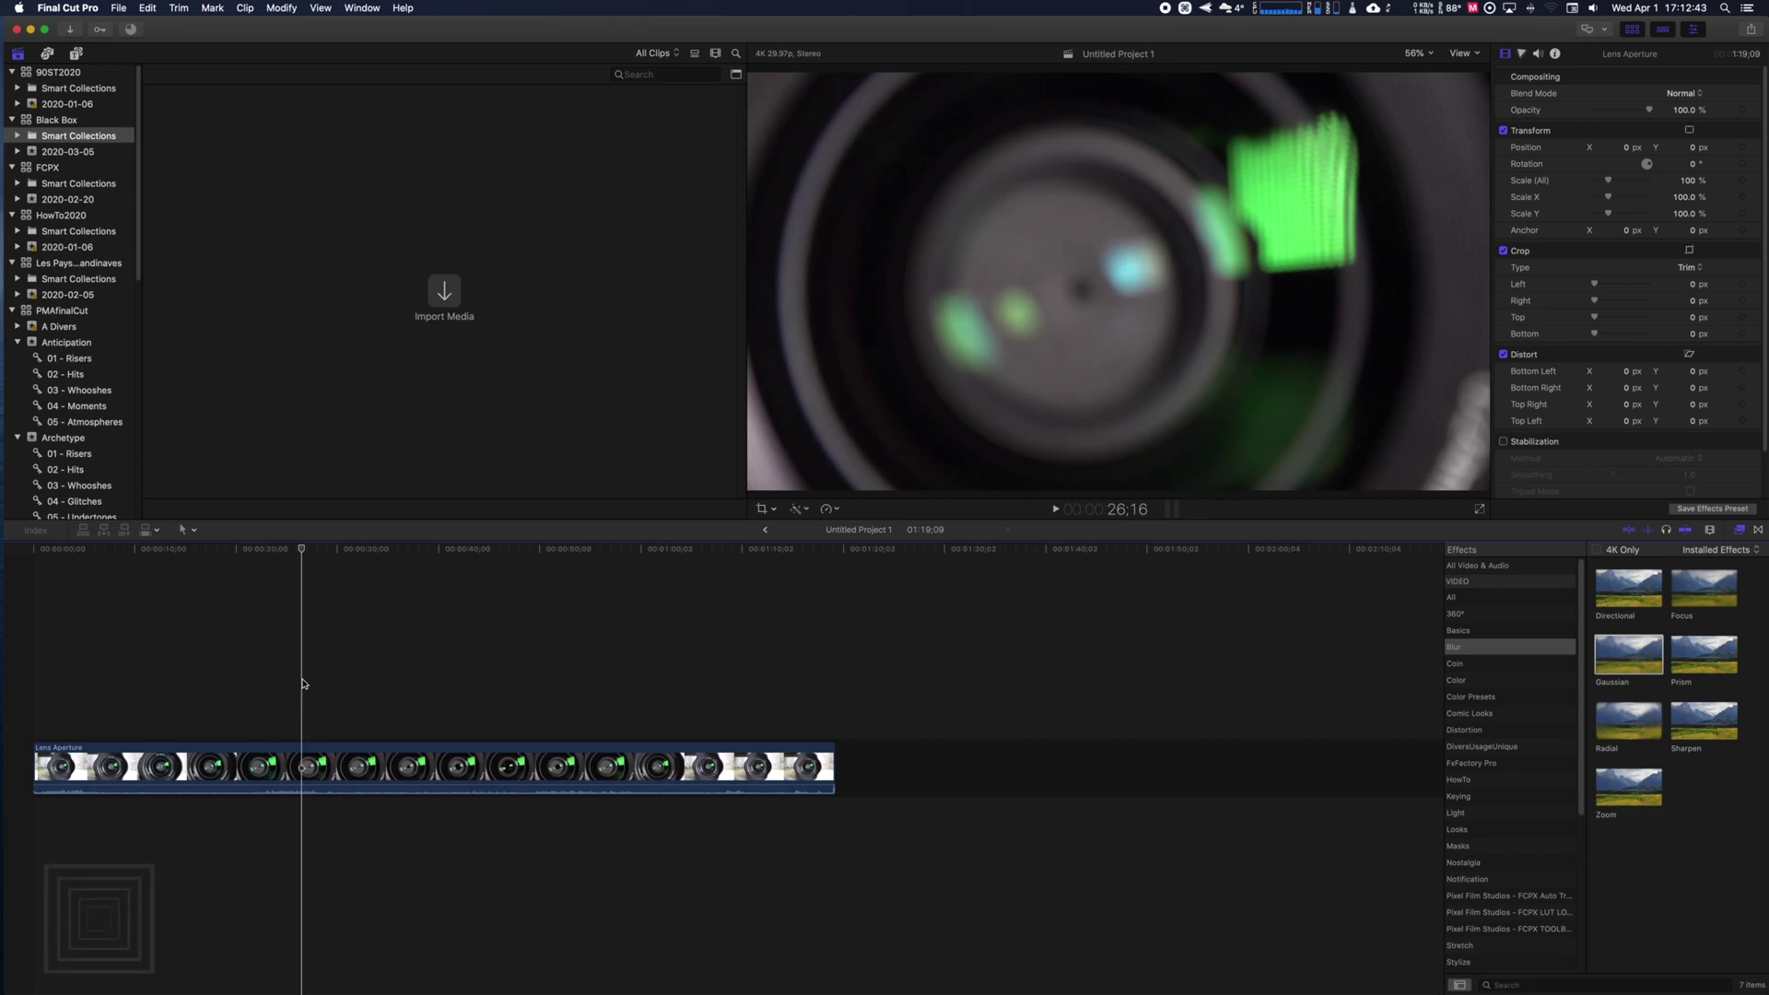
Place the playhead near 20 seconds and show the Generators browser with the Timecode preview
{"action": "key", "text": "h"}
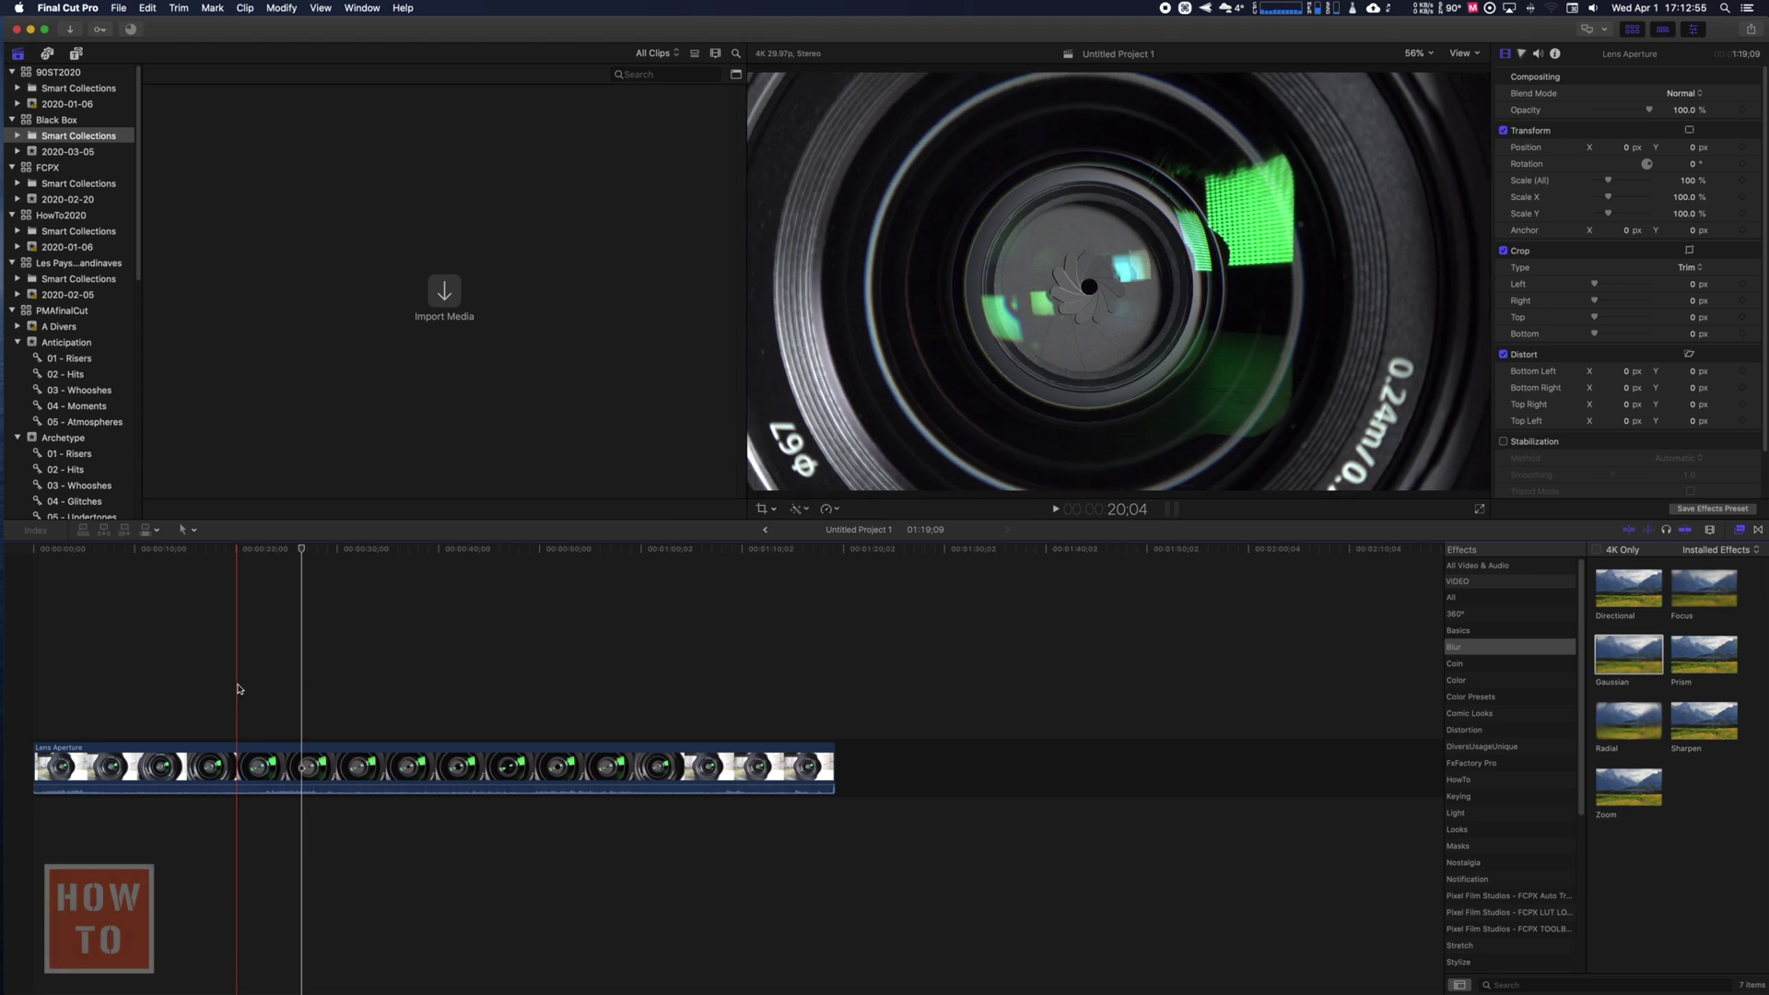
{"action": "left_click", "coordinate": [237, 689]}
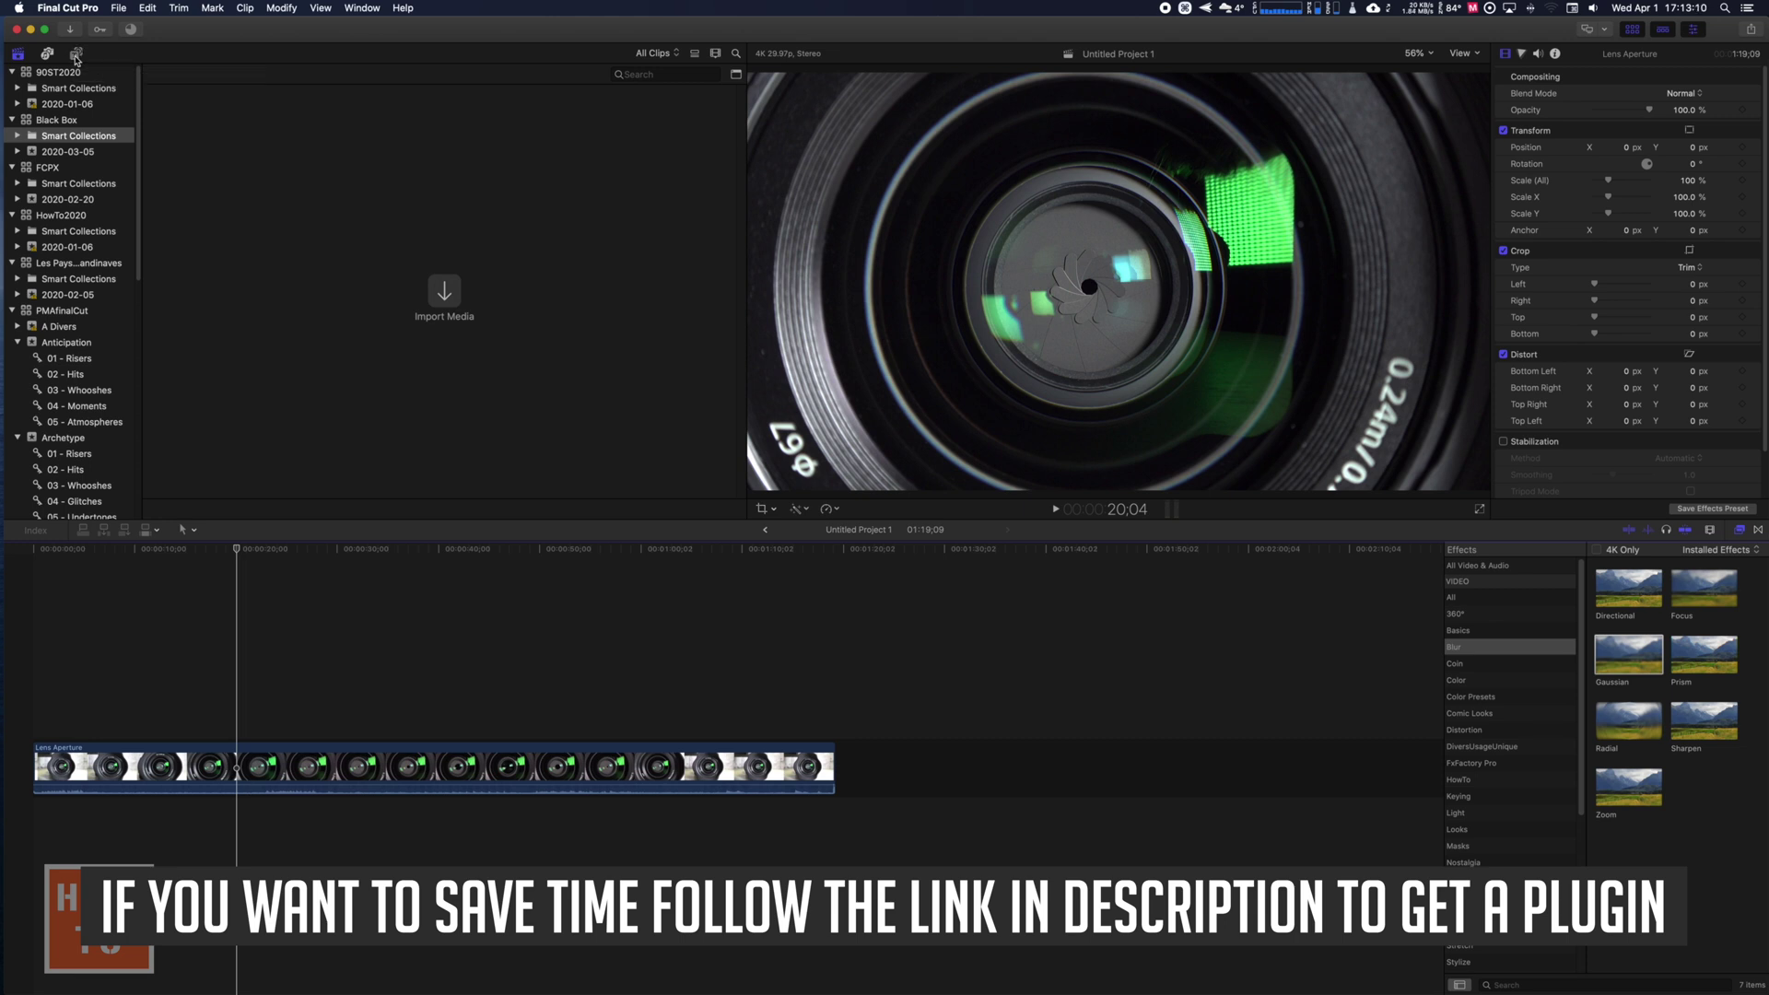
{"action": "left_click", "coordinate": [76, 56]}
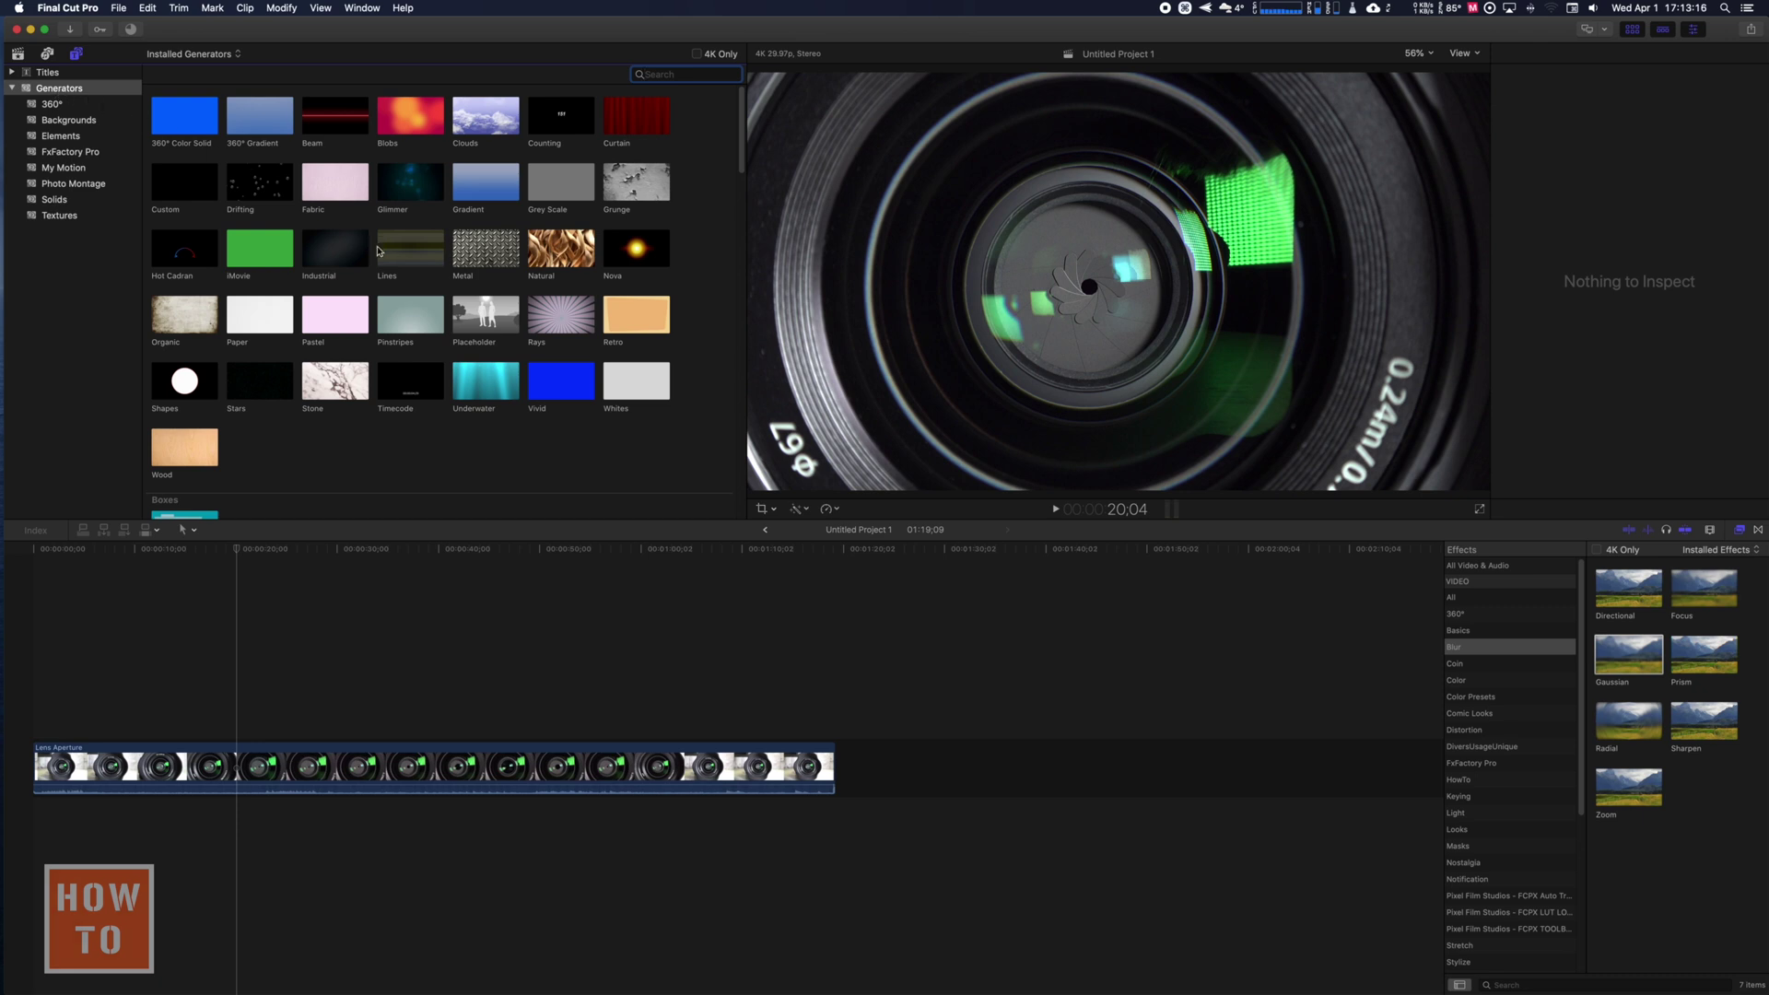
Connect the Timecode generator above the Lens Aperture clip, check playback, and extend it to 30 seconds
{"action": "left_click", "coordinate": [408, 388]}
{"action": "left_click_drag", "start_coordinate": [408, 388], "coordinate": [34, 655]}
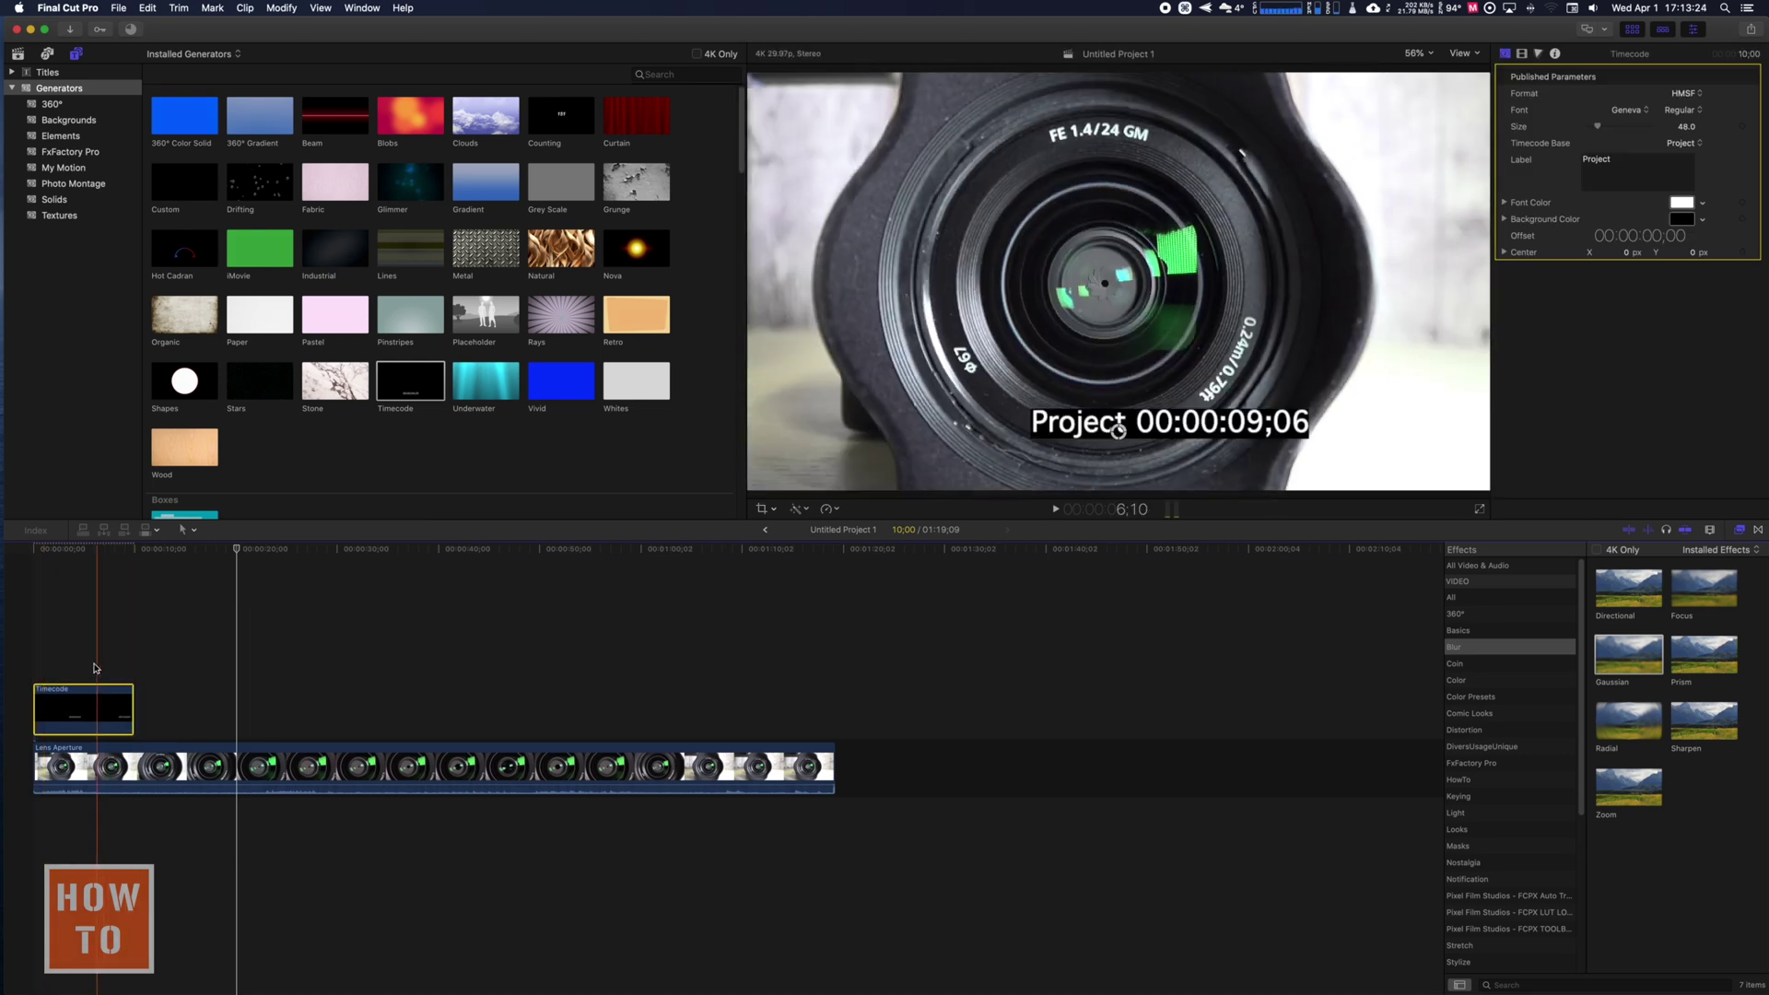
{"action": "key", "text": "space"}
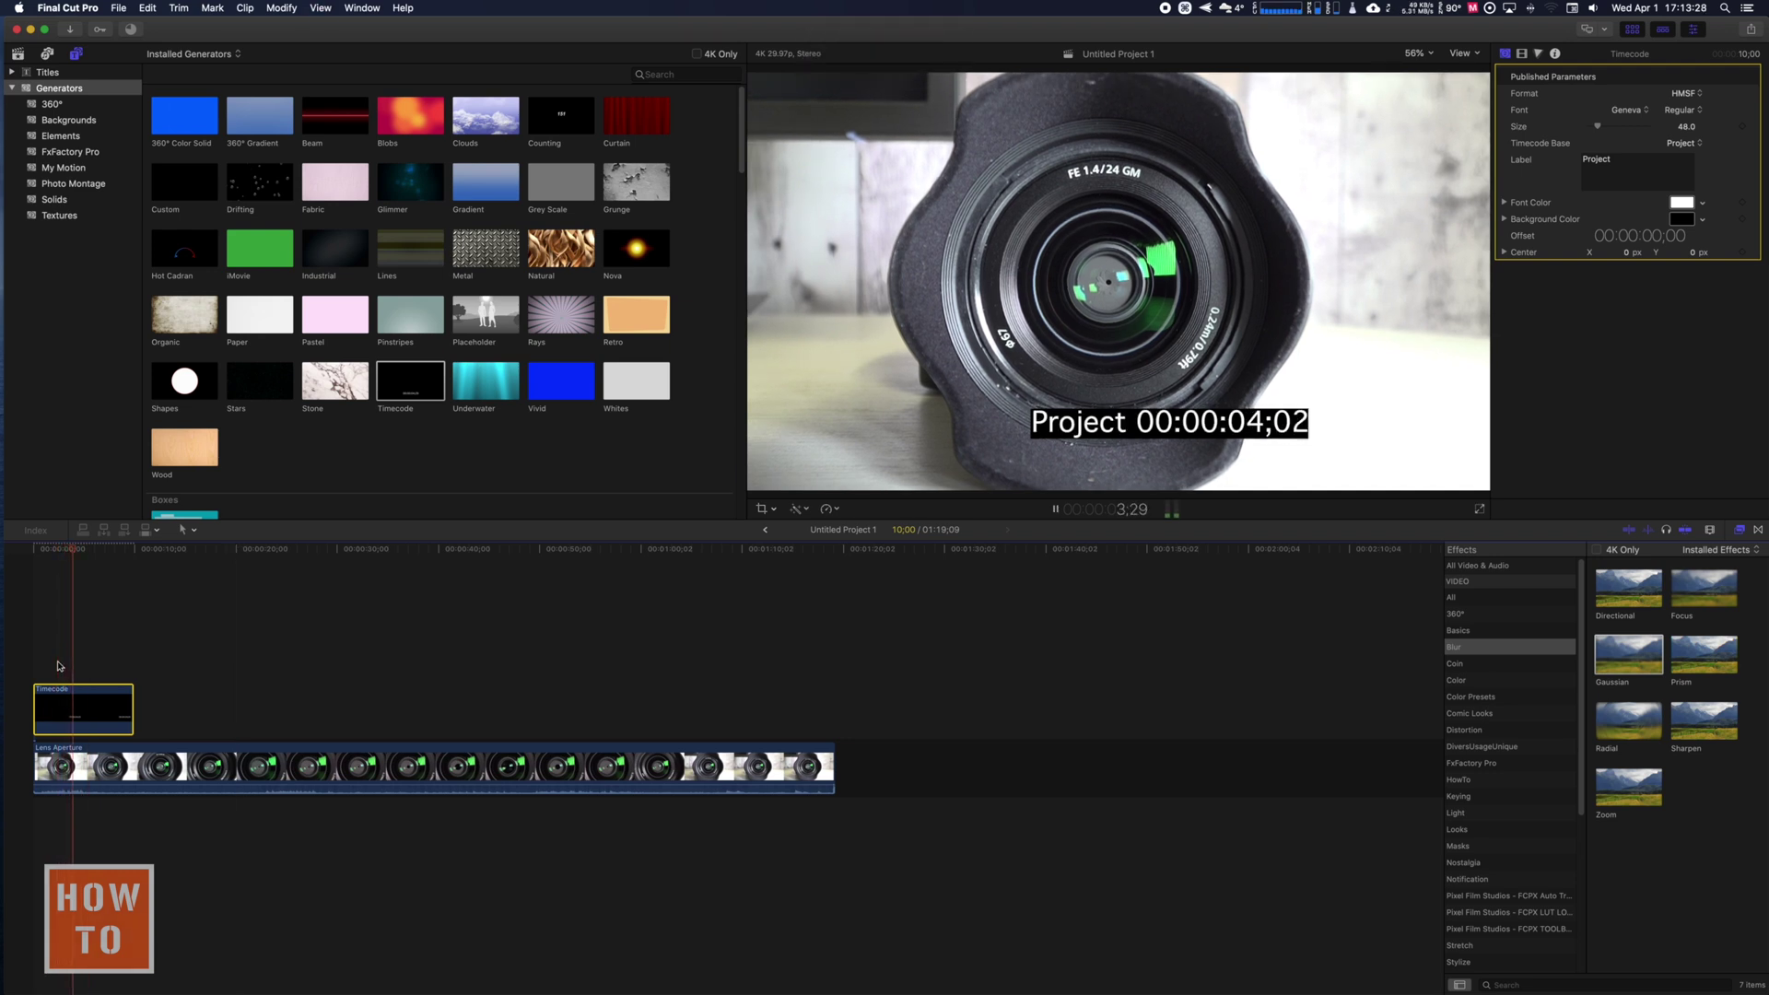
{"action": "key", "text": "space"}
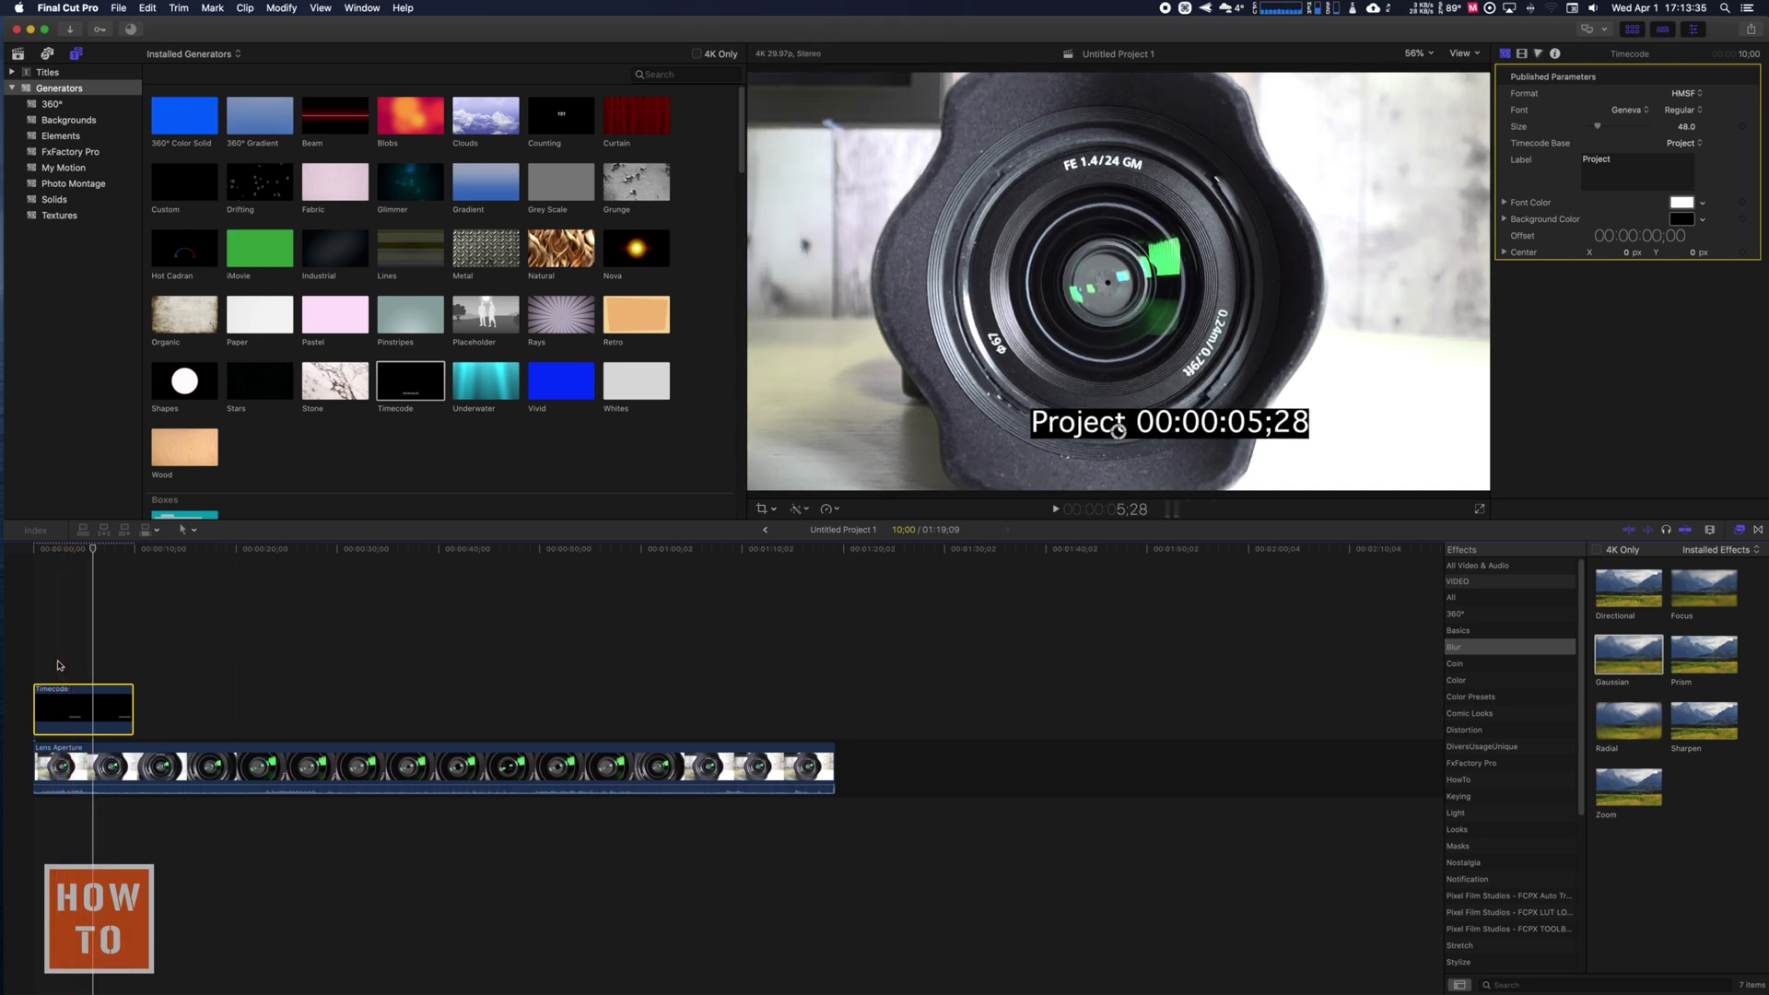
{"action": "left_click_drag", "start_coordinate": [134, 710], "coordinate": [333, 713]}
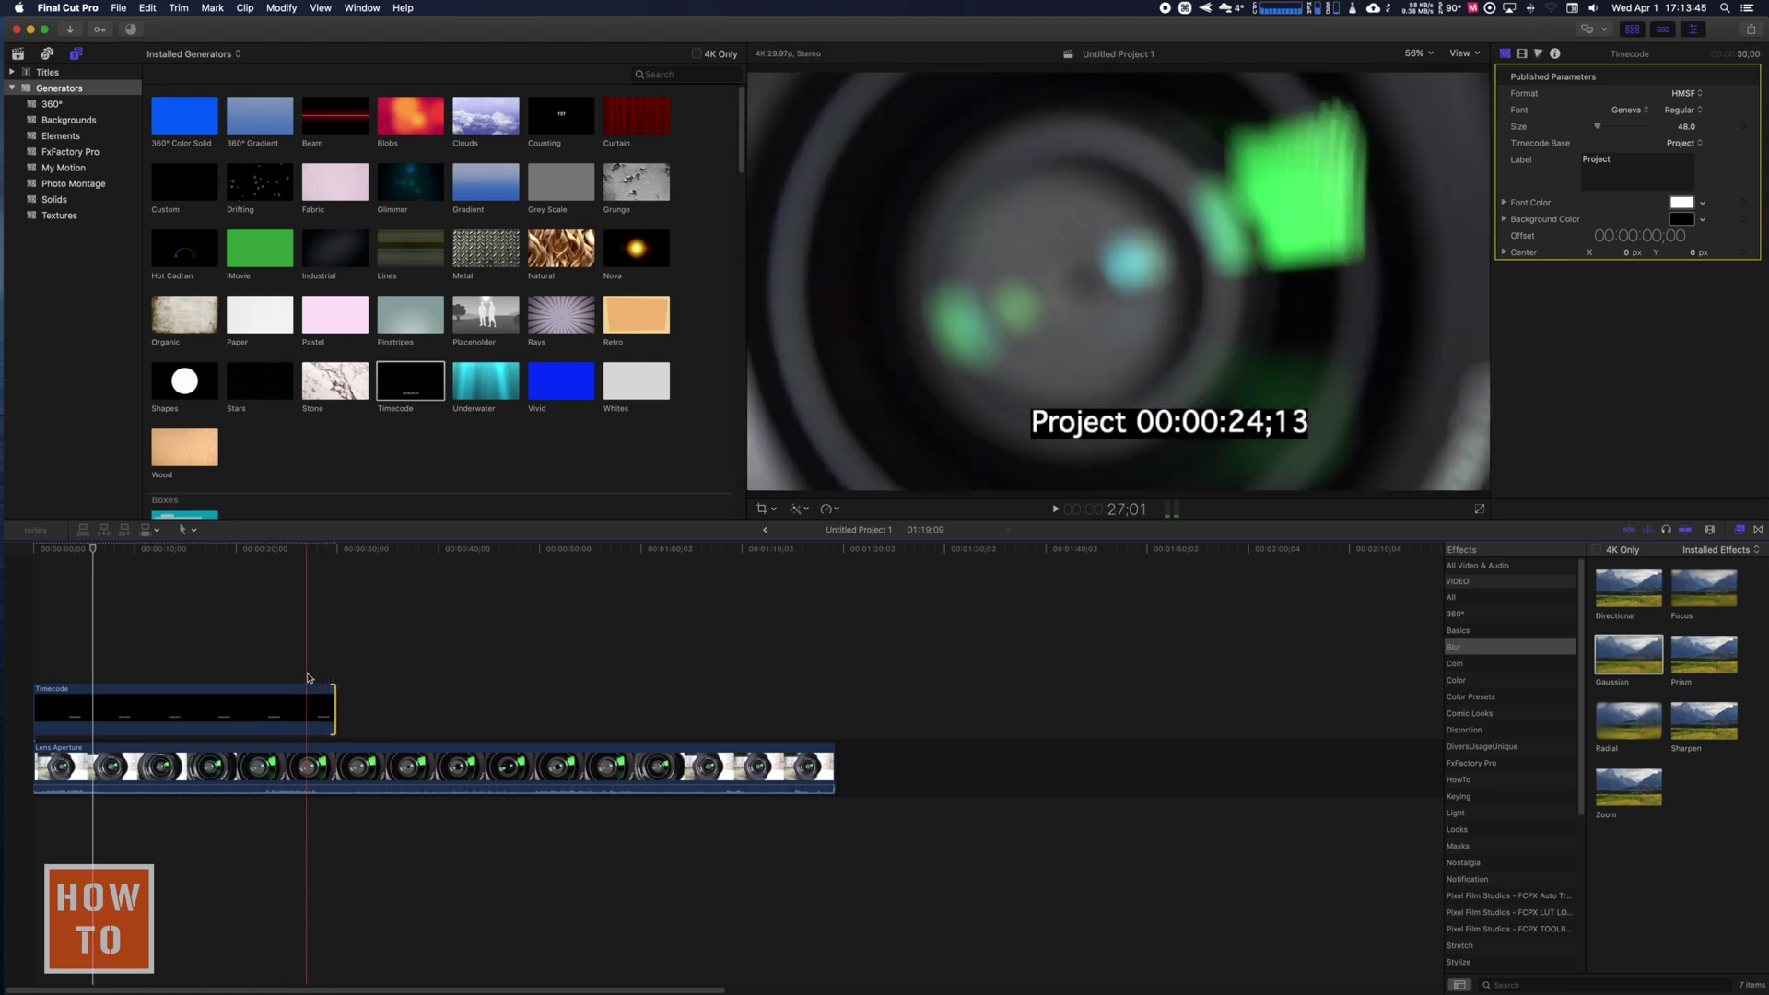
Delete the Project label from the Timecode clip and raise the text size to 117
{"action": "left_click", "coordinate": [240, 708]}
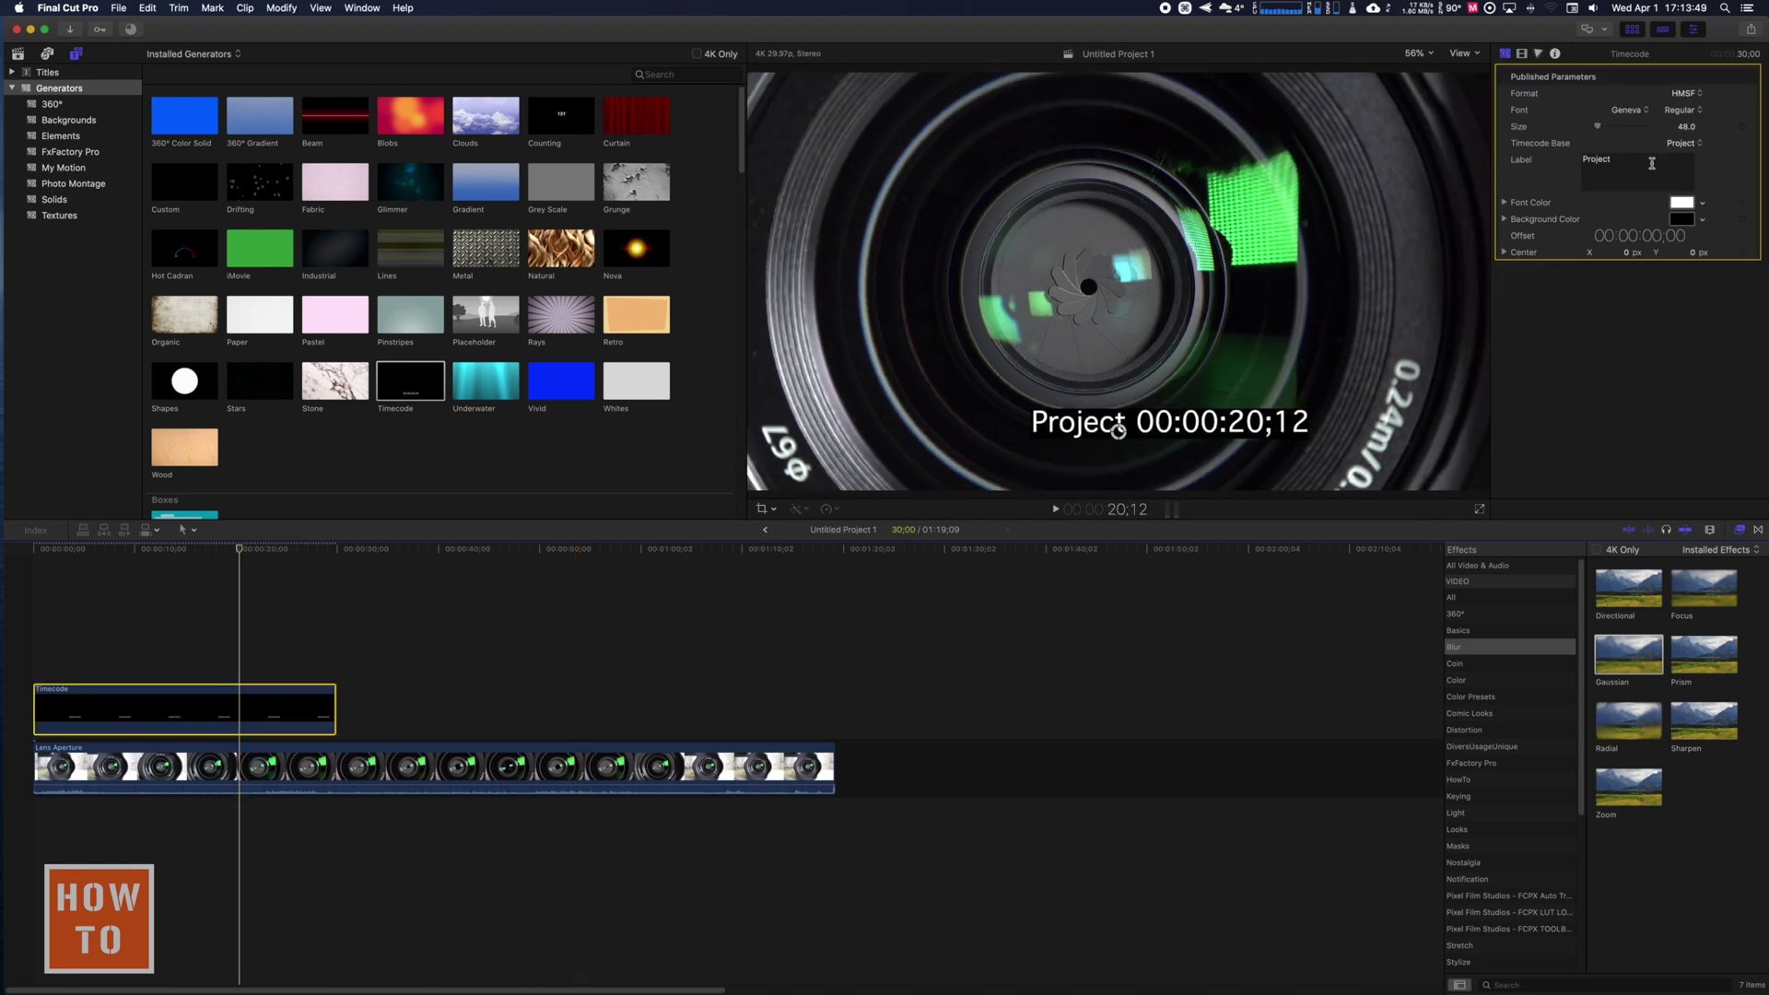
{"action": "left_click", "coordinate": [1652, 163]}
{"action": "key", "text": "BackSpace"}
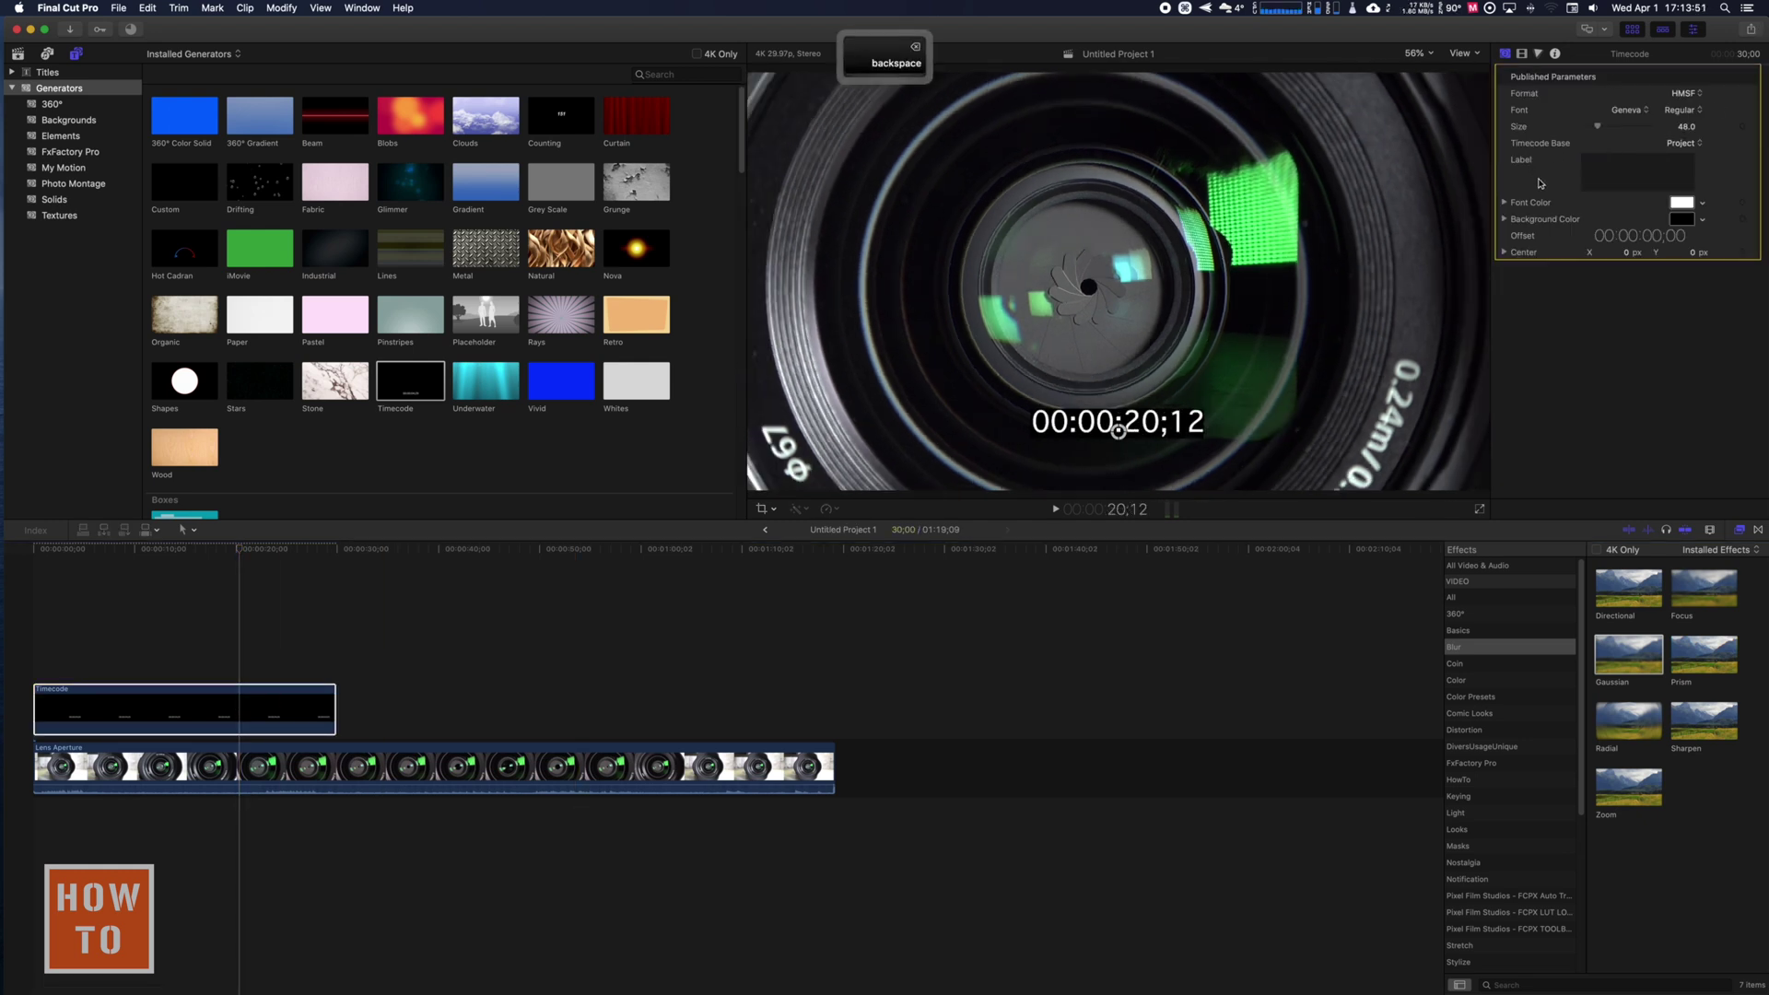
{"action": "left_click_drag", "start_coordinate": [1688, 131], "coordinate": [1745, 127]}
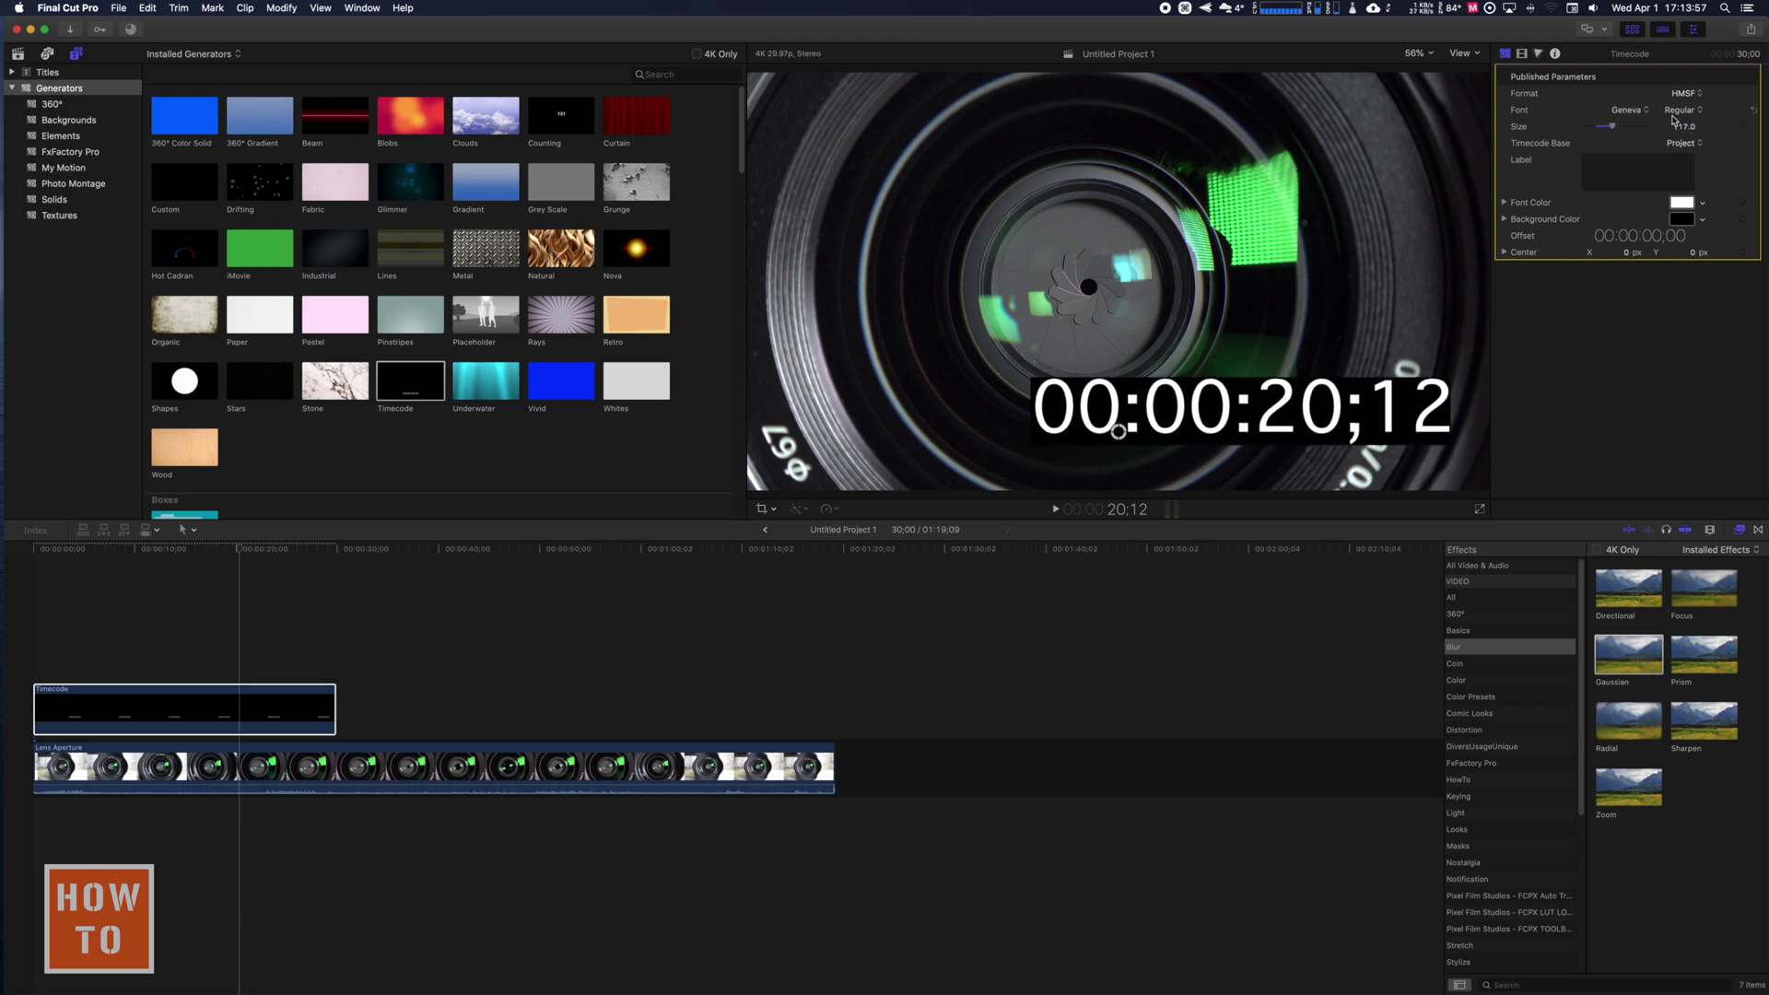
Set the timecode font to BigNoodleTitling in the Regular style
{"action": "left_click", "coordinate": [1643, 111]}
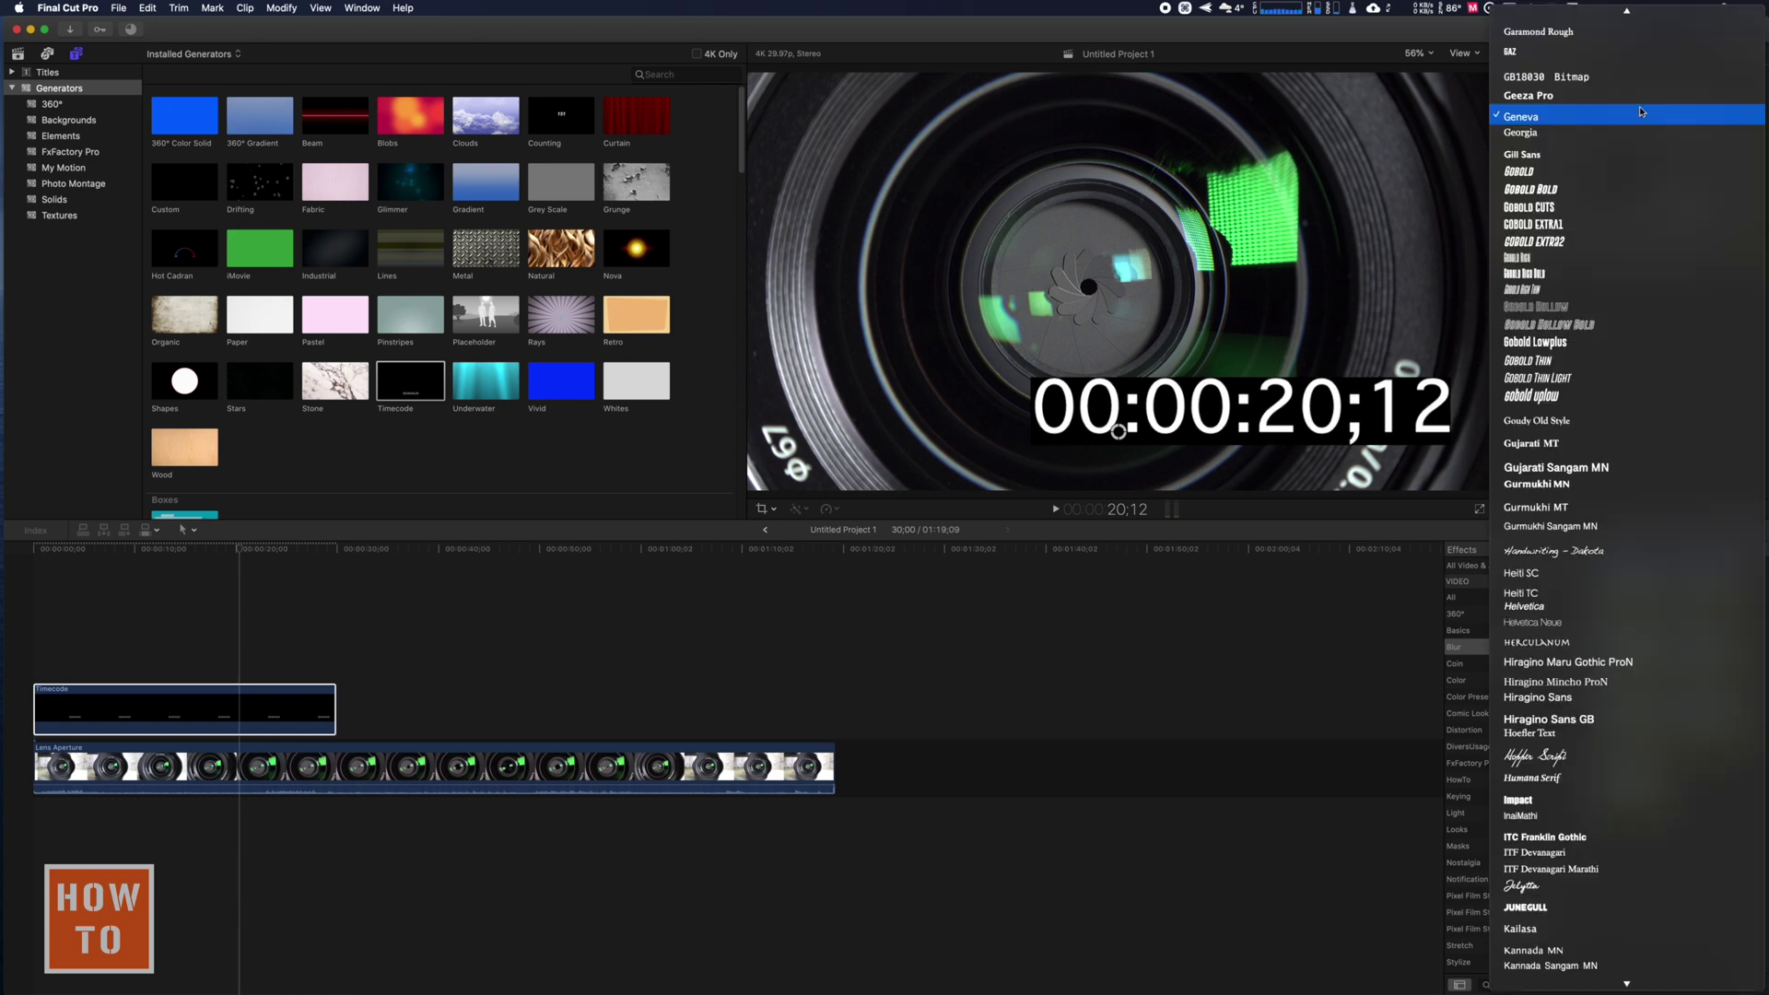
{"action": "type", "text": "big"}
{"action": "key", "text": "Down"}
{"action": "key", "text": "Return"}
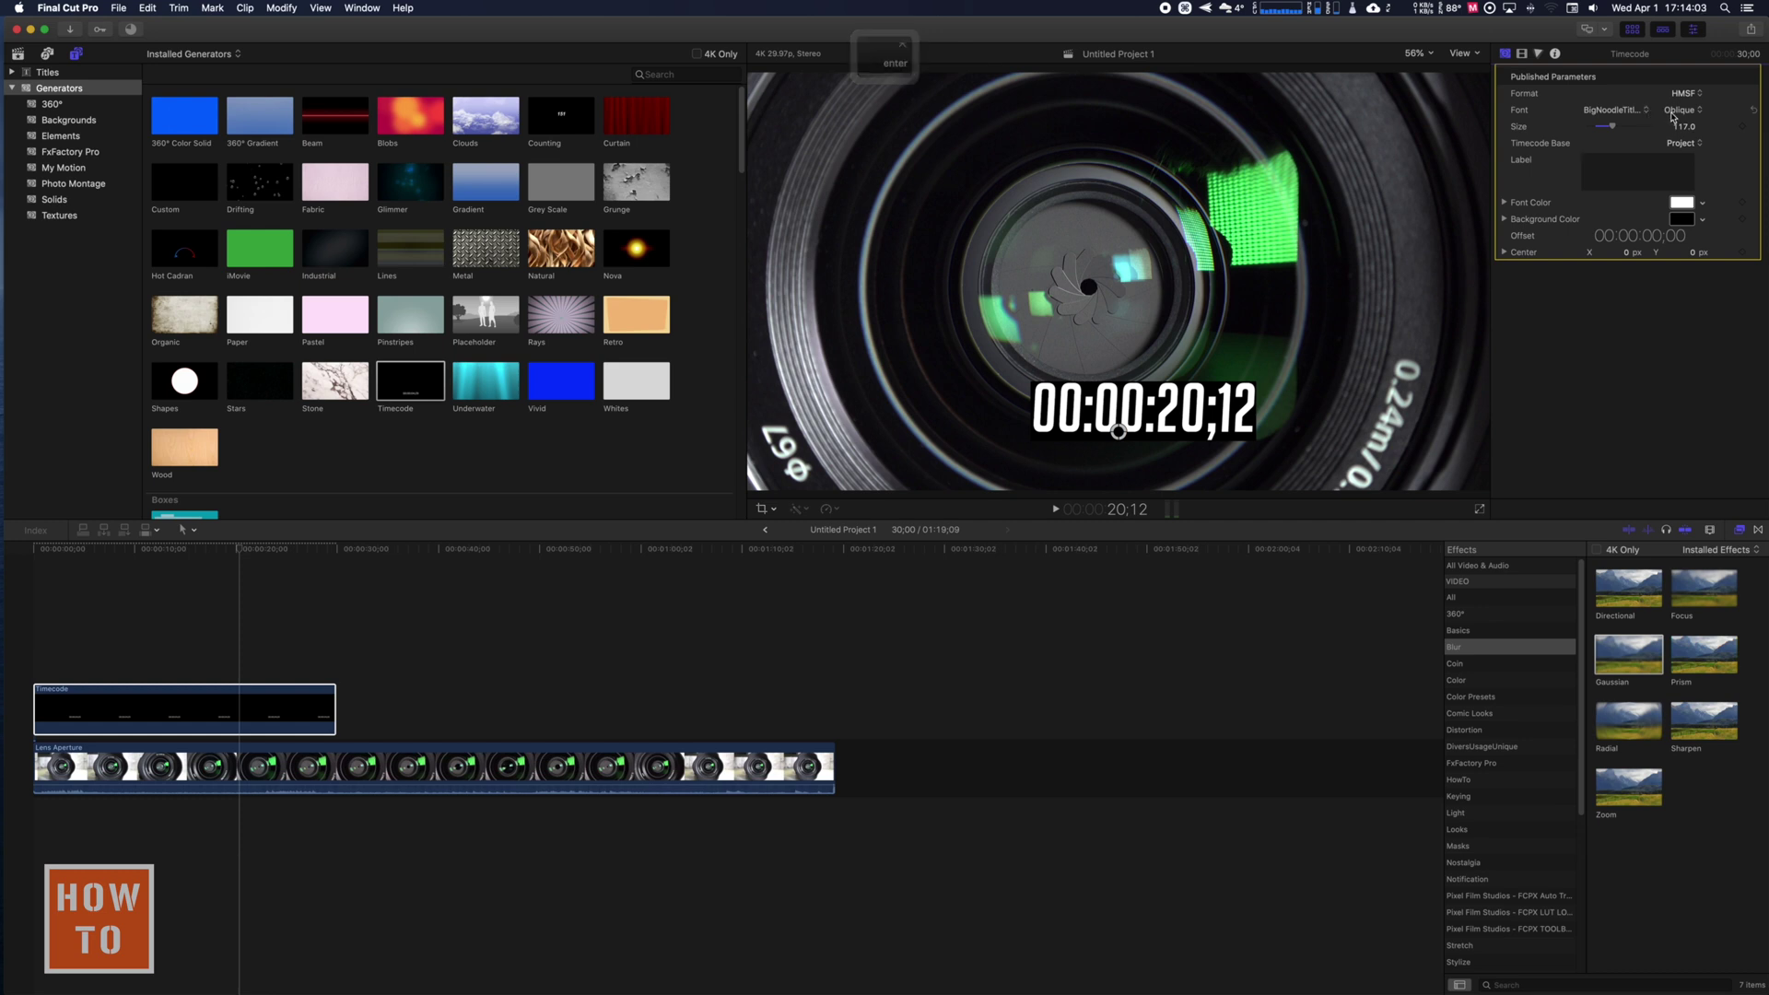
{"action": "left_click", "coordinate": [1683, 109]}
{"action": "left_click", "coordinate": [1679, 126]}
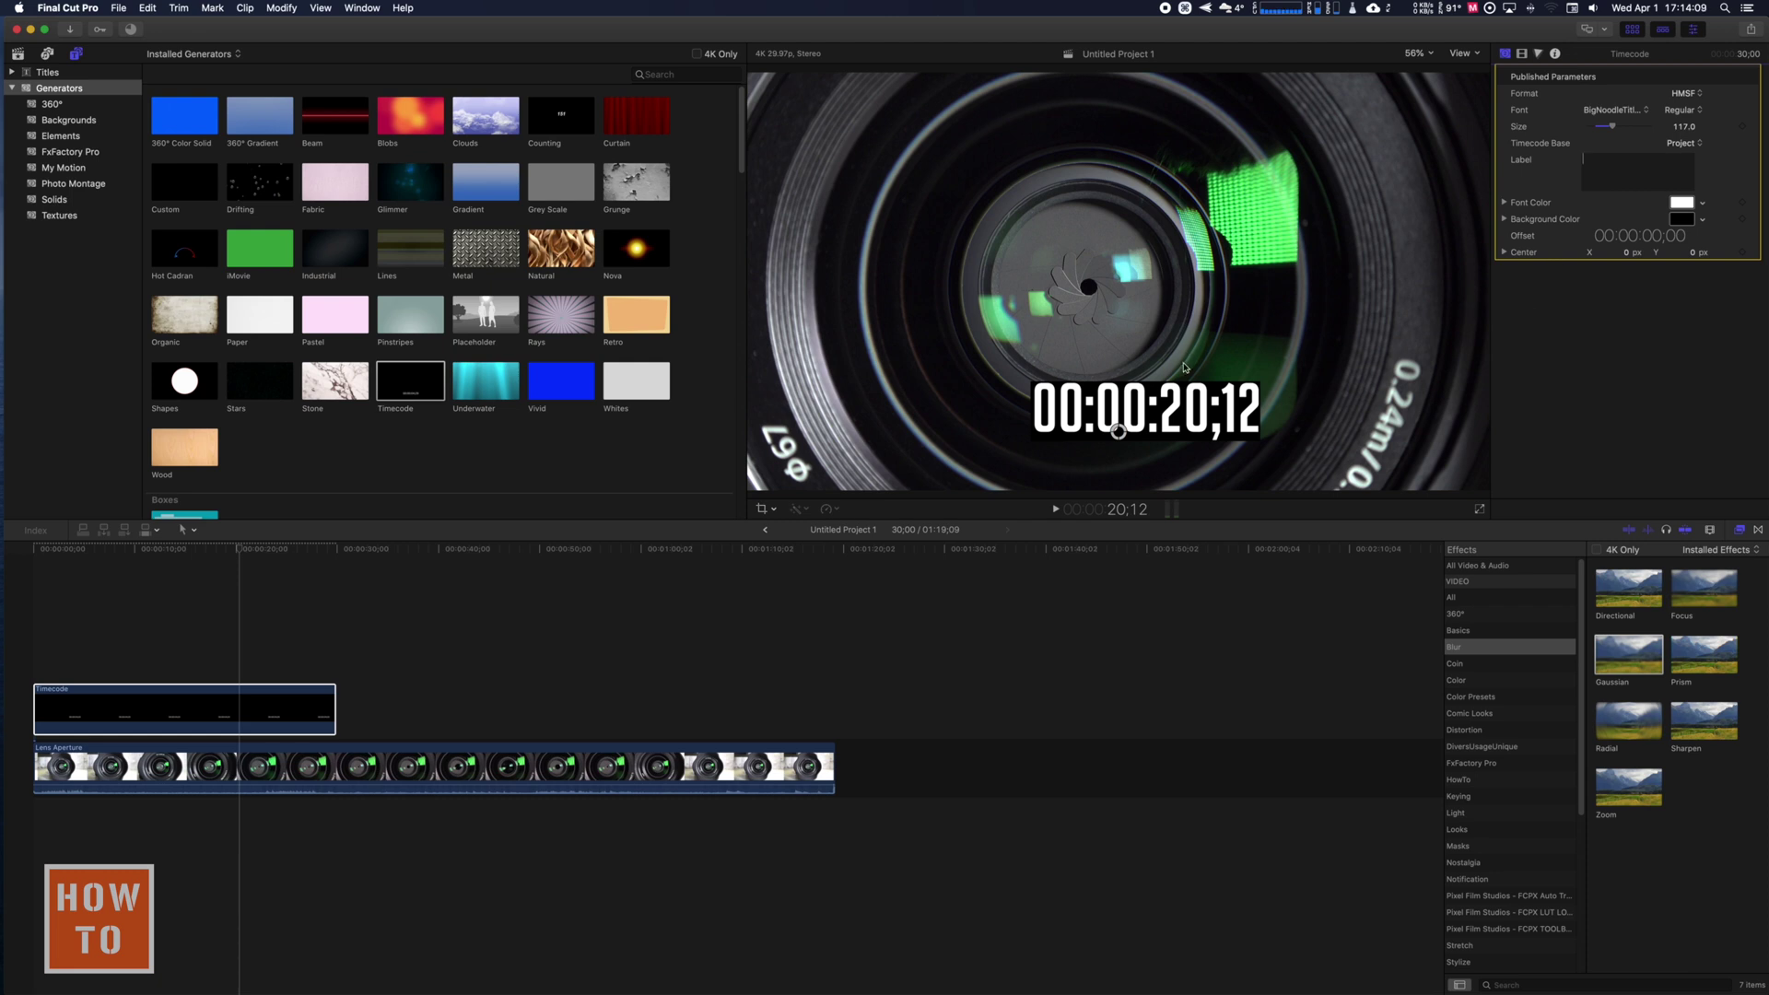
Move the timecode lower-left and try out different text and background colours
{"action": "left_click_drag", "start_coordinate": [1118, 432], "coordinate": [1004, 452]}
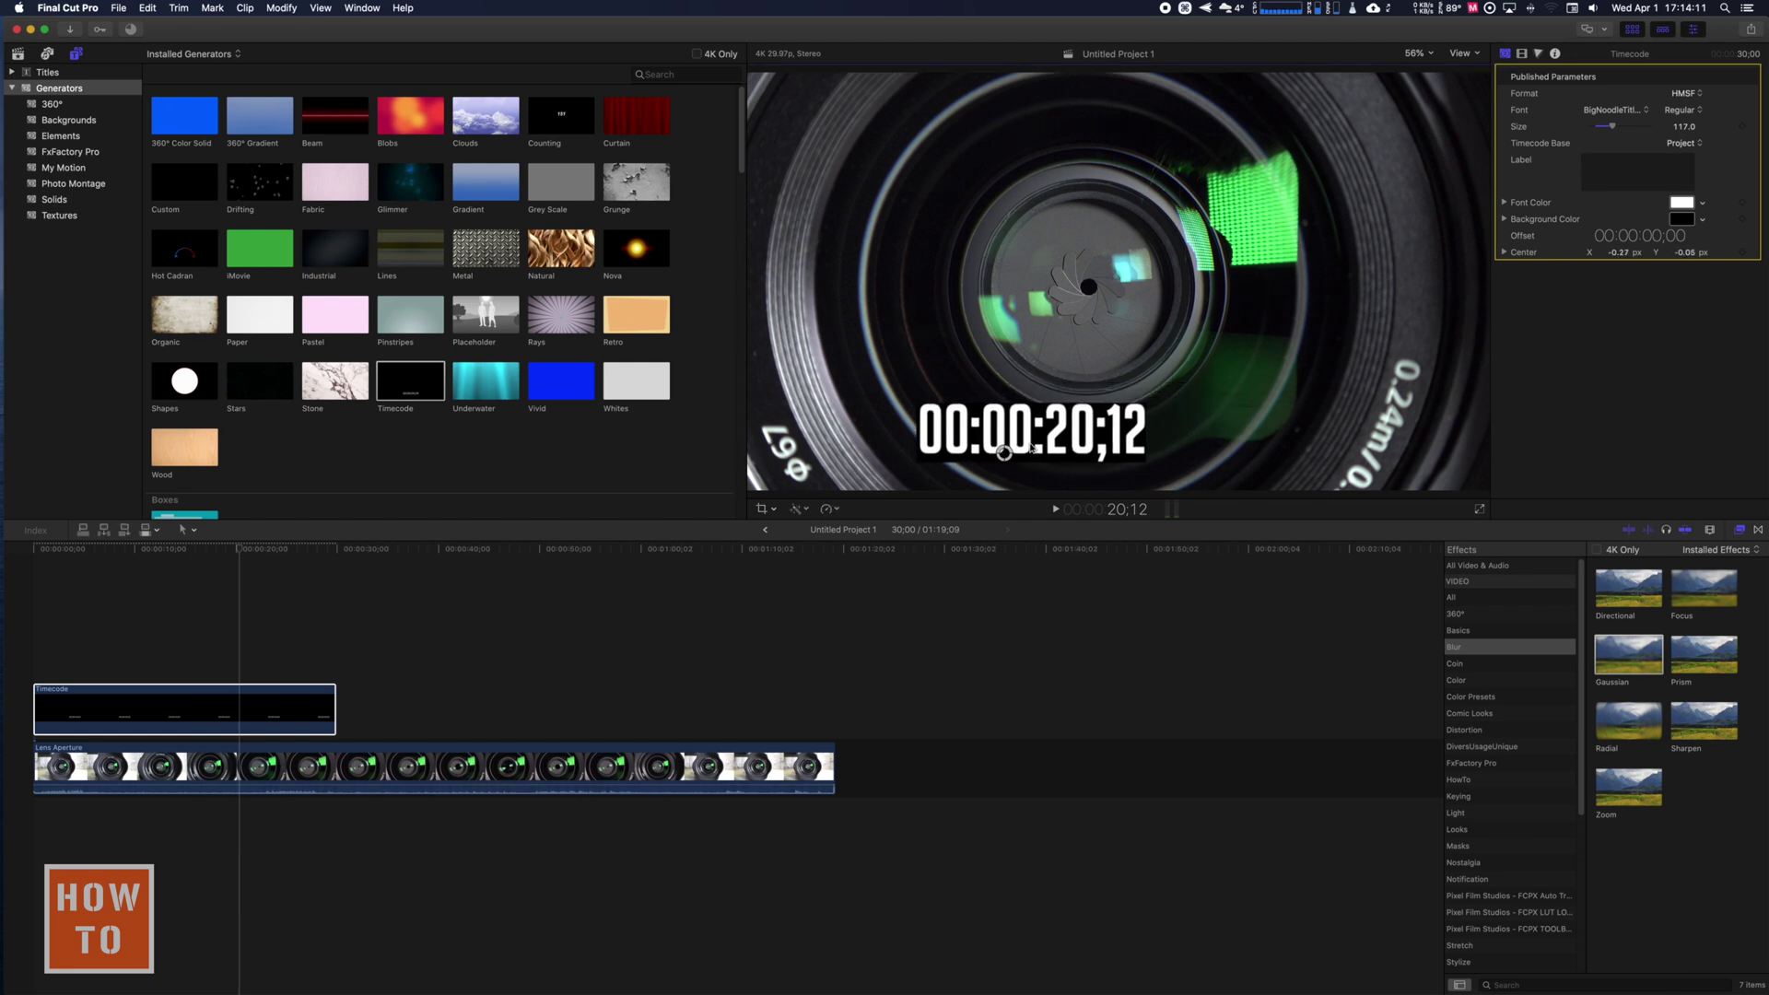
{"action": "left_click", "coordinate": [1691, 203]}
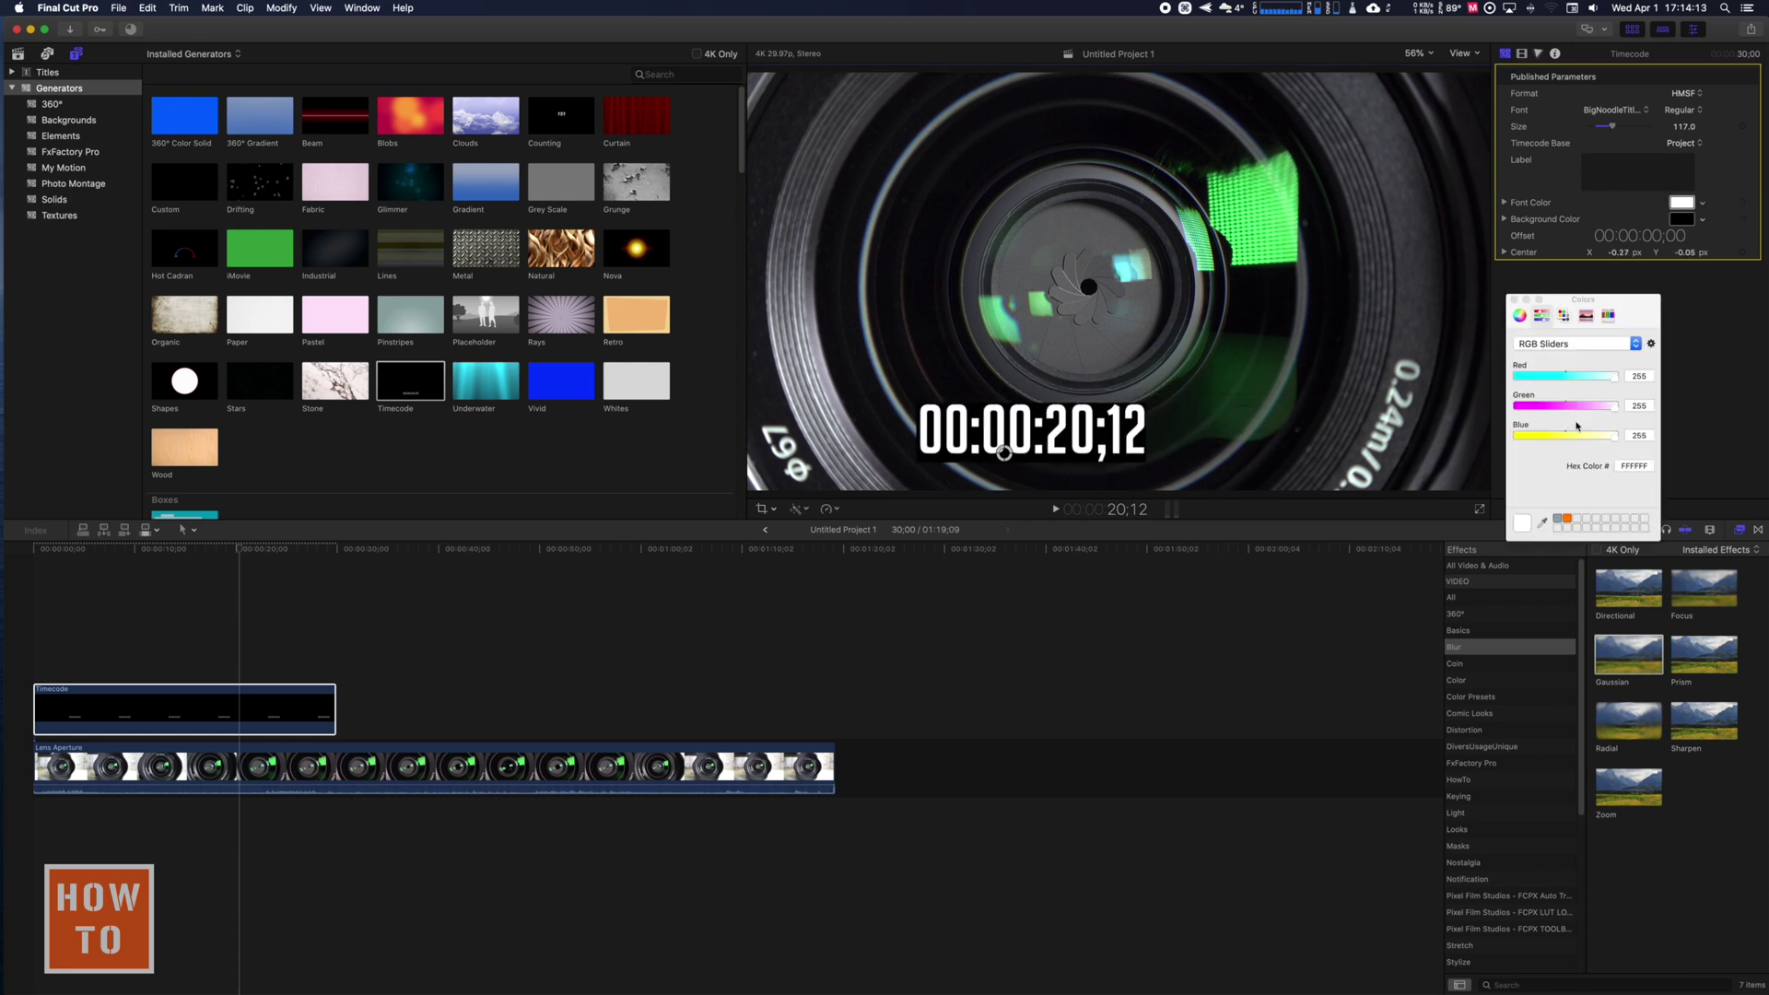
{"action": "left_click_drag", "start_coordinate": [1559, 410], "coordinate": [1638, 410]}
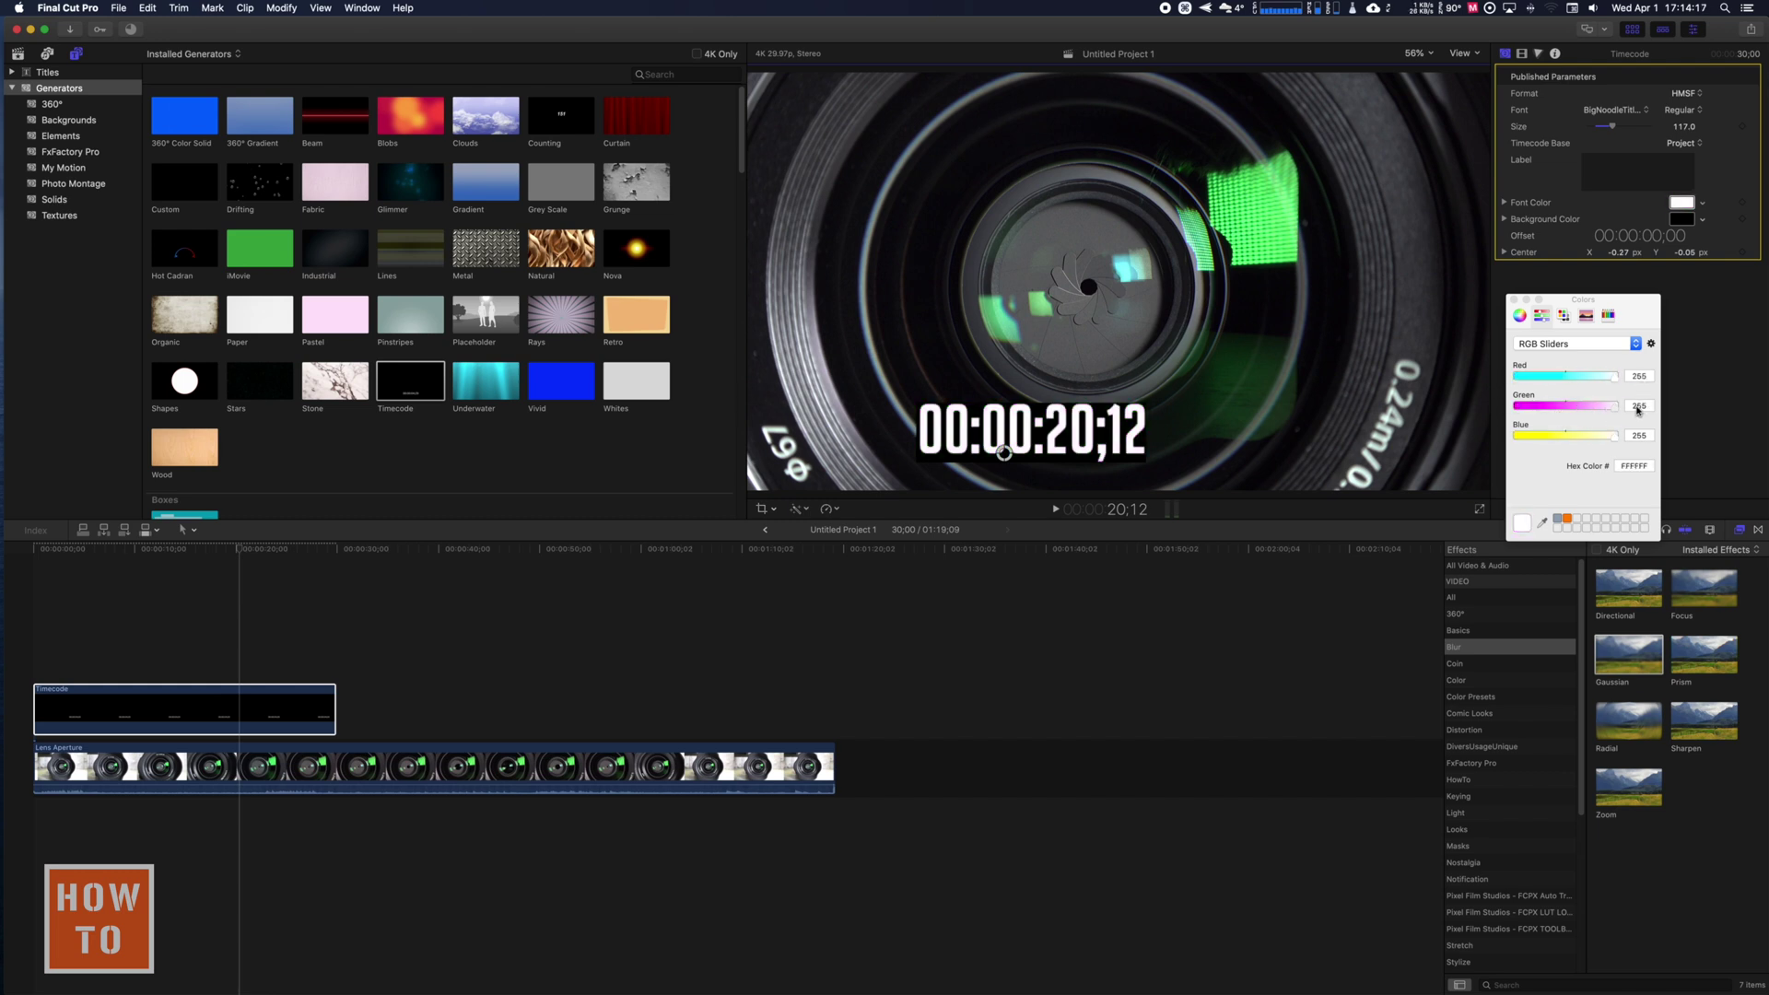
{"action": "left_click", "coordinate": [1682, 220]}
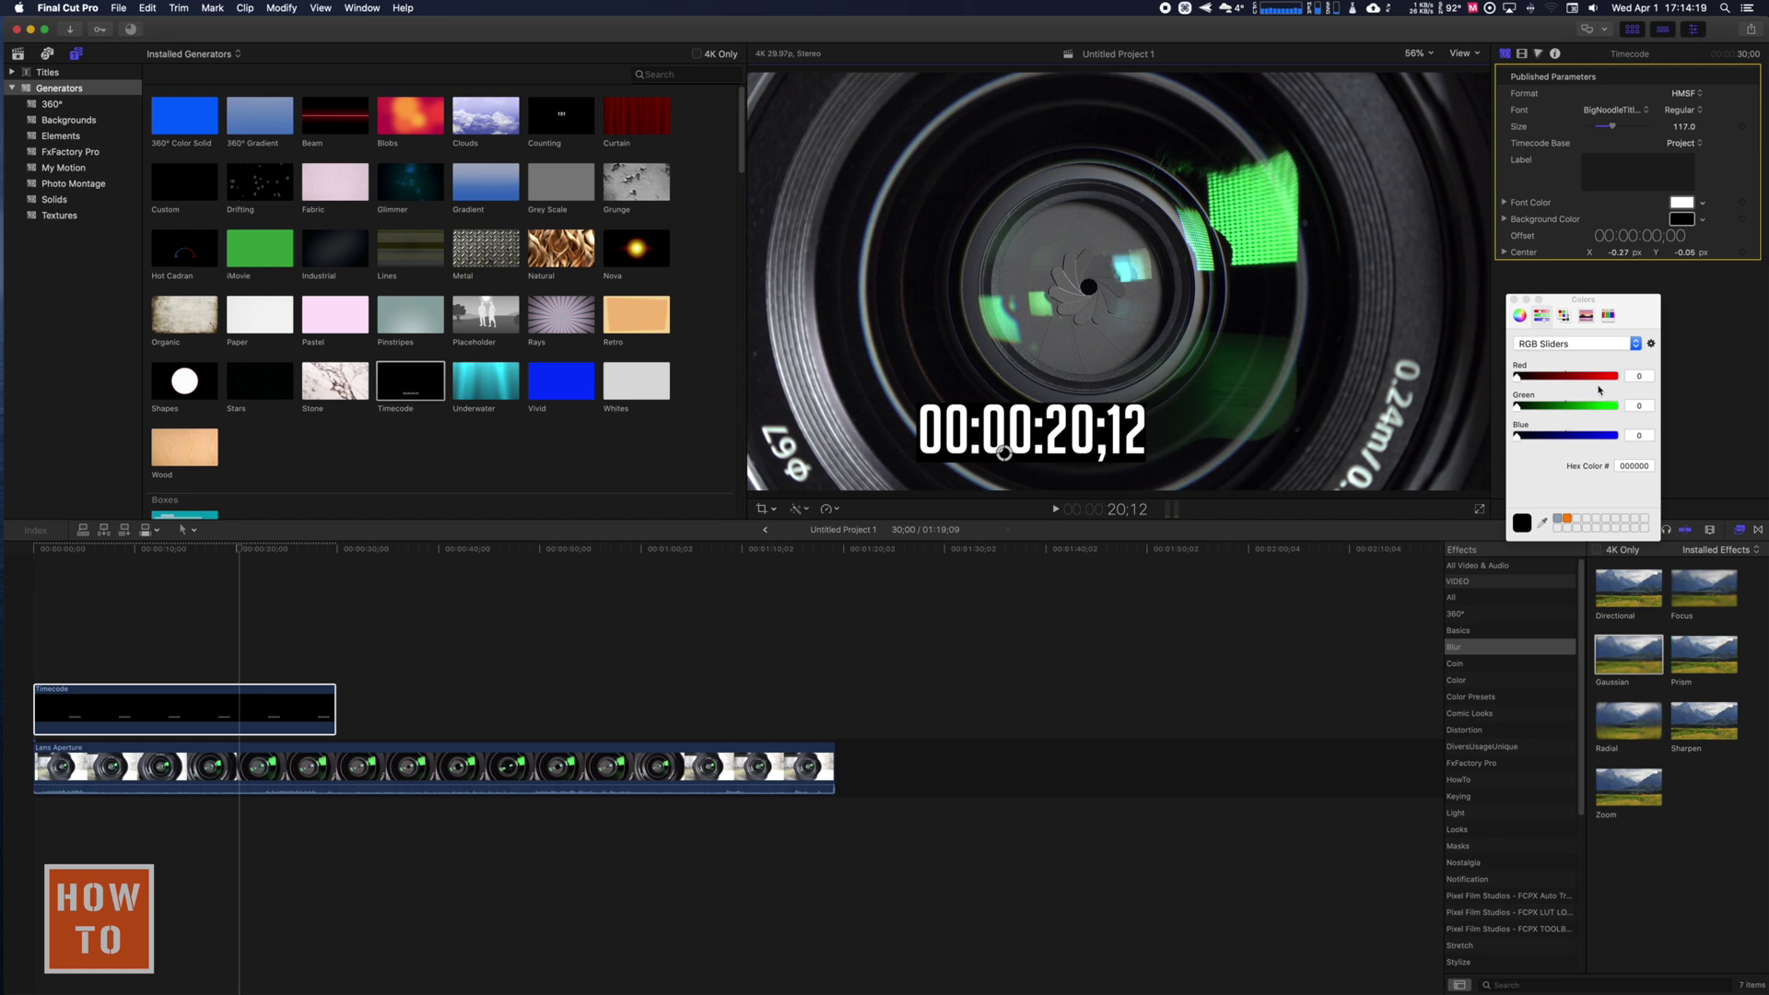
{"action": "left_click_drag", "start_coordinate": [1604, 377], "coordinate": [1507, 383]}
Set the background colour opacity to 0 and re-centre the timecode near the bottom
{"action": "left_click", "coordinate": [1504, 221]}
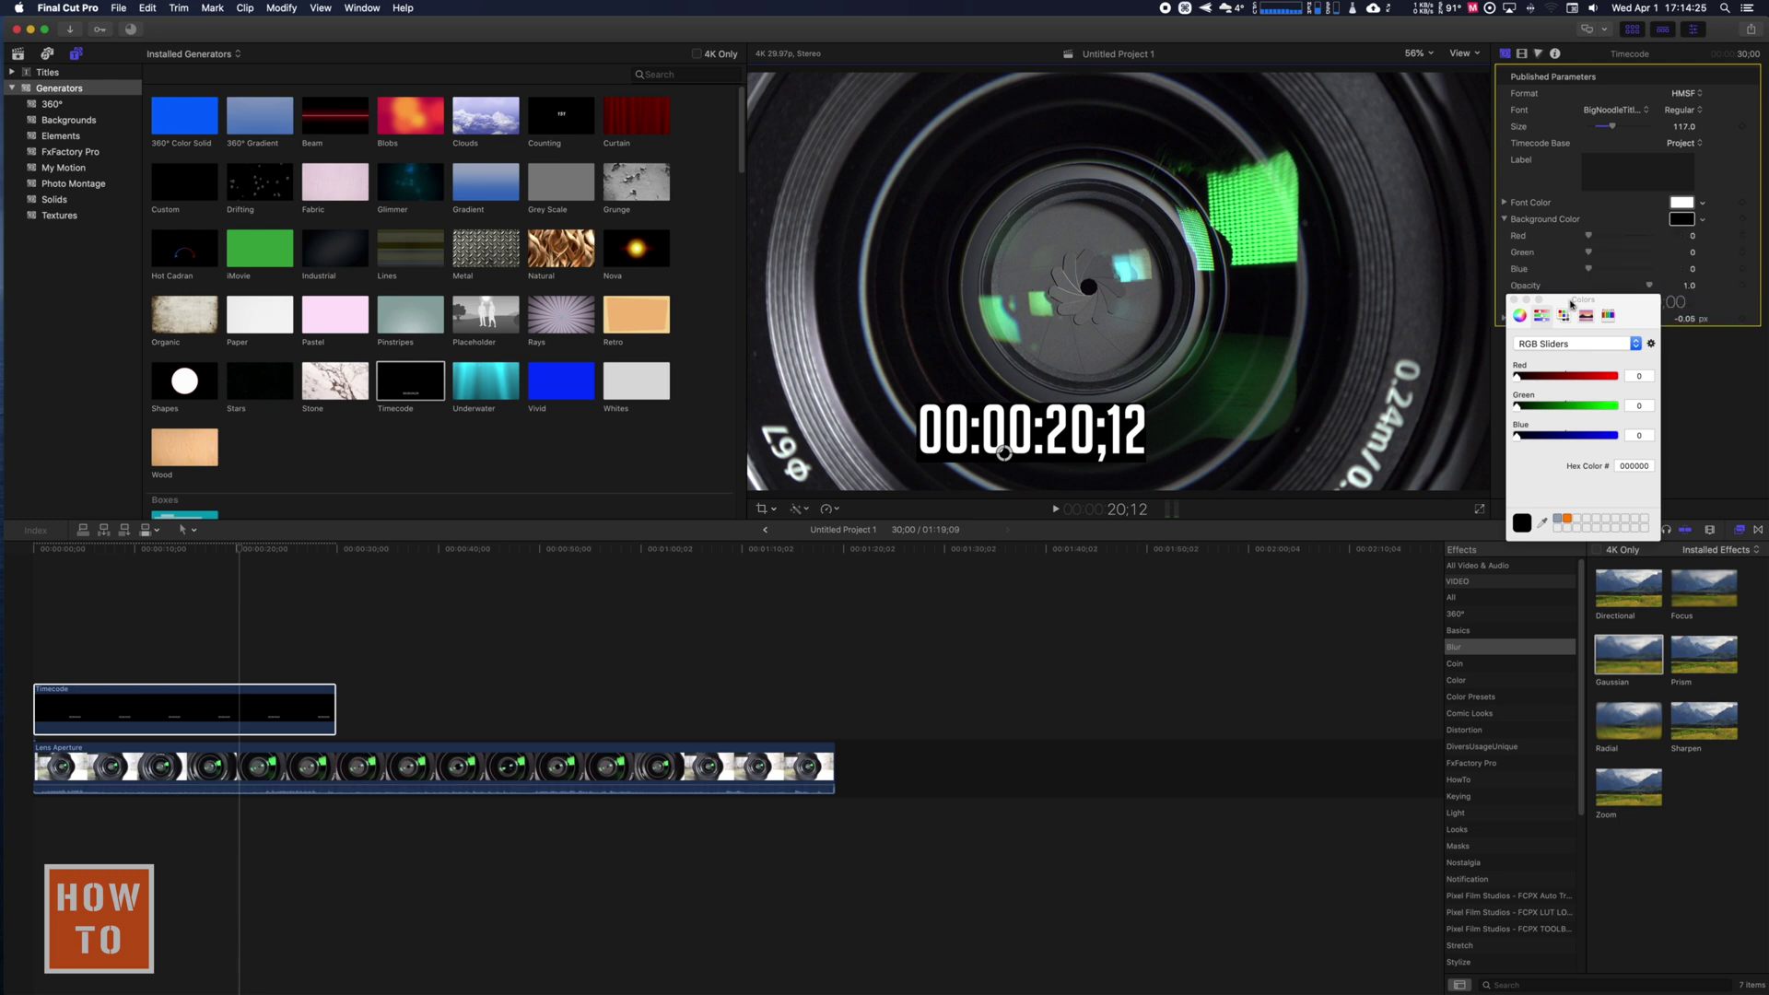
{"action": "left_click", "coordinate": [1514, 300]}
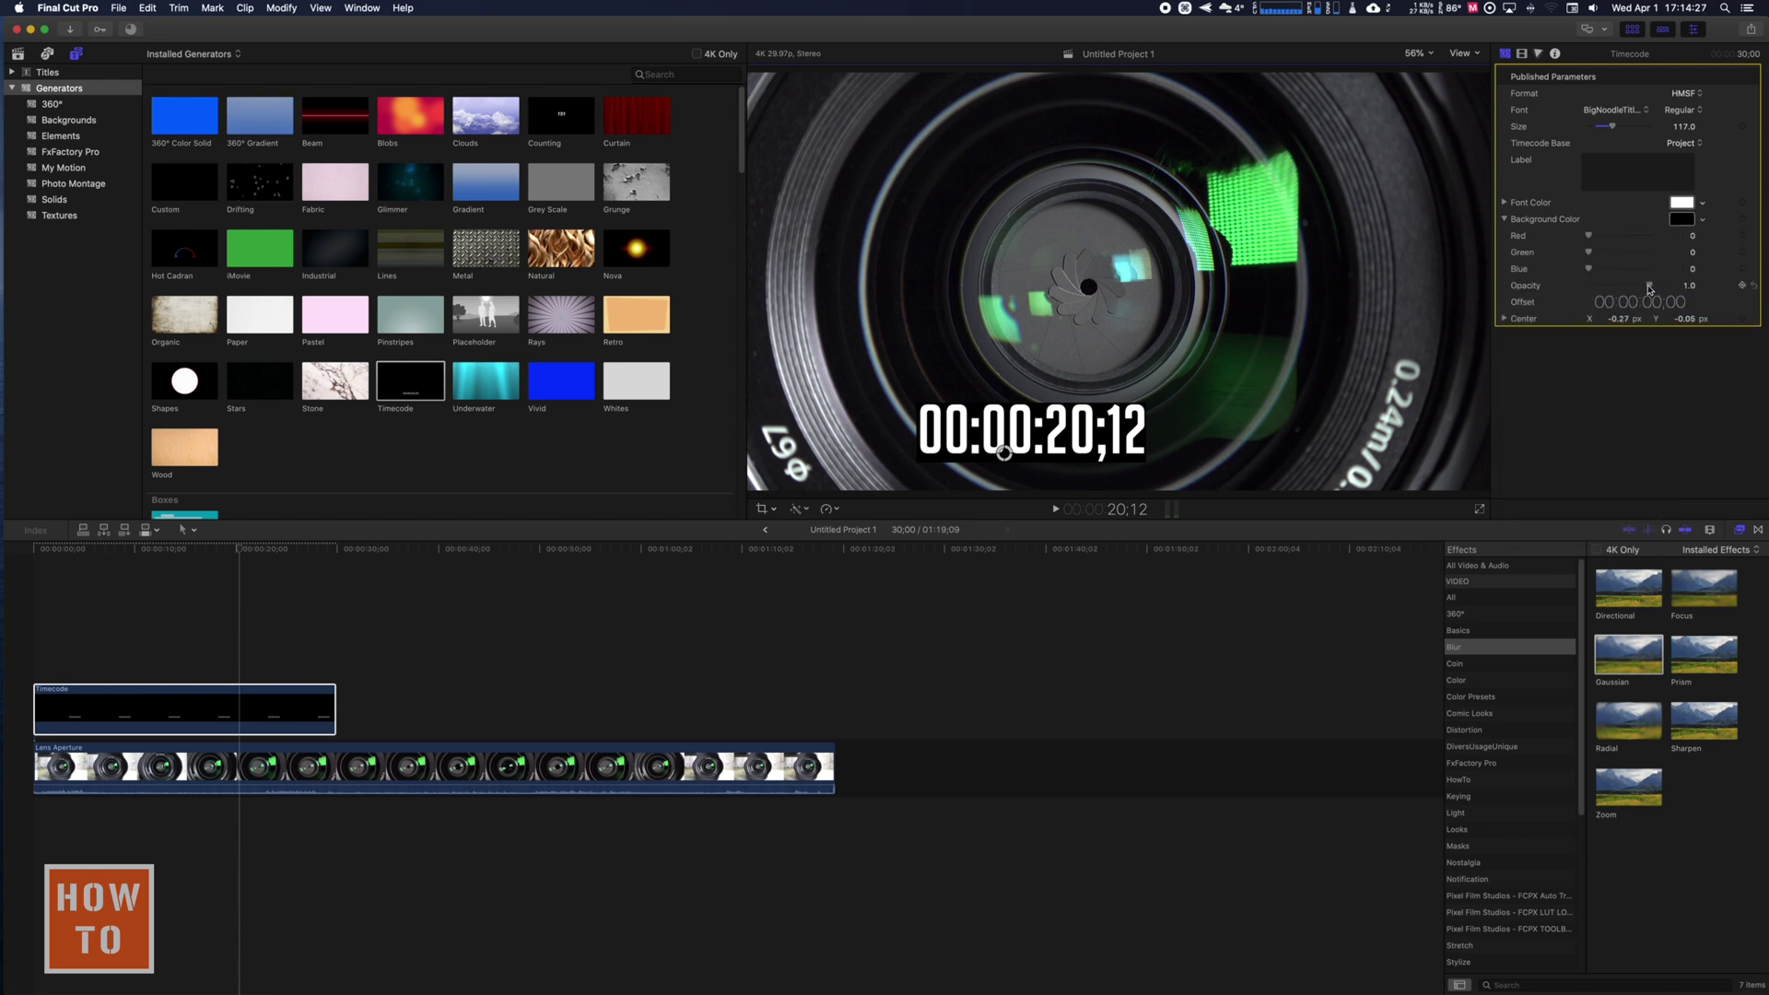
{"action": "left_click_drag", "start_coordinate": [1650, 286], "coordinate": [1626, 288]}
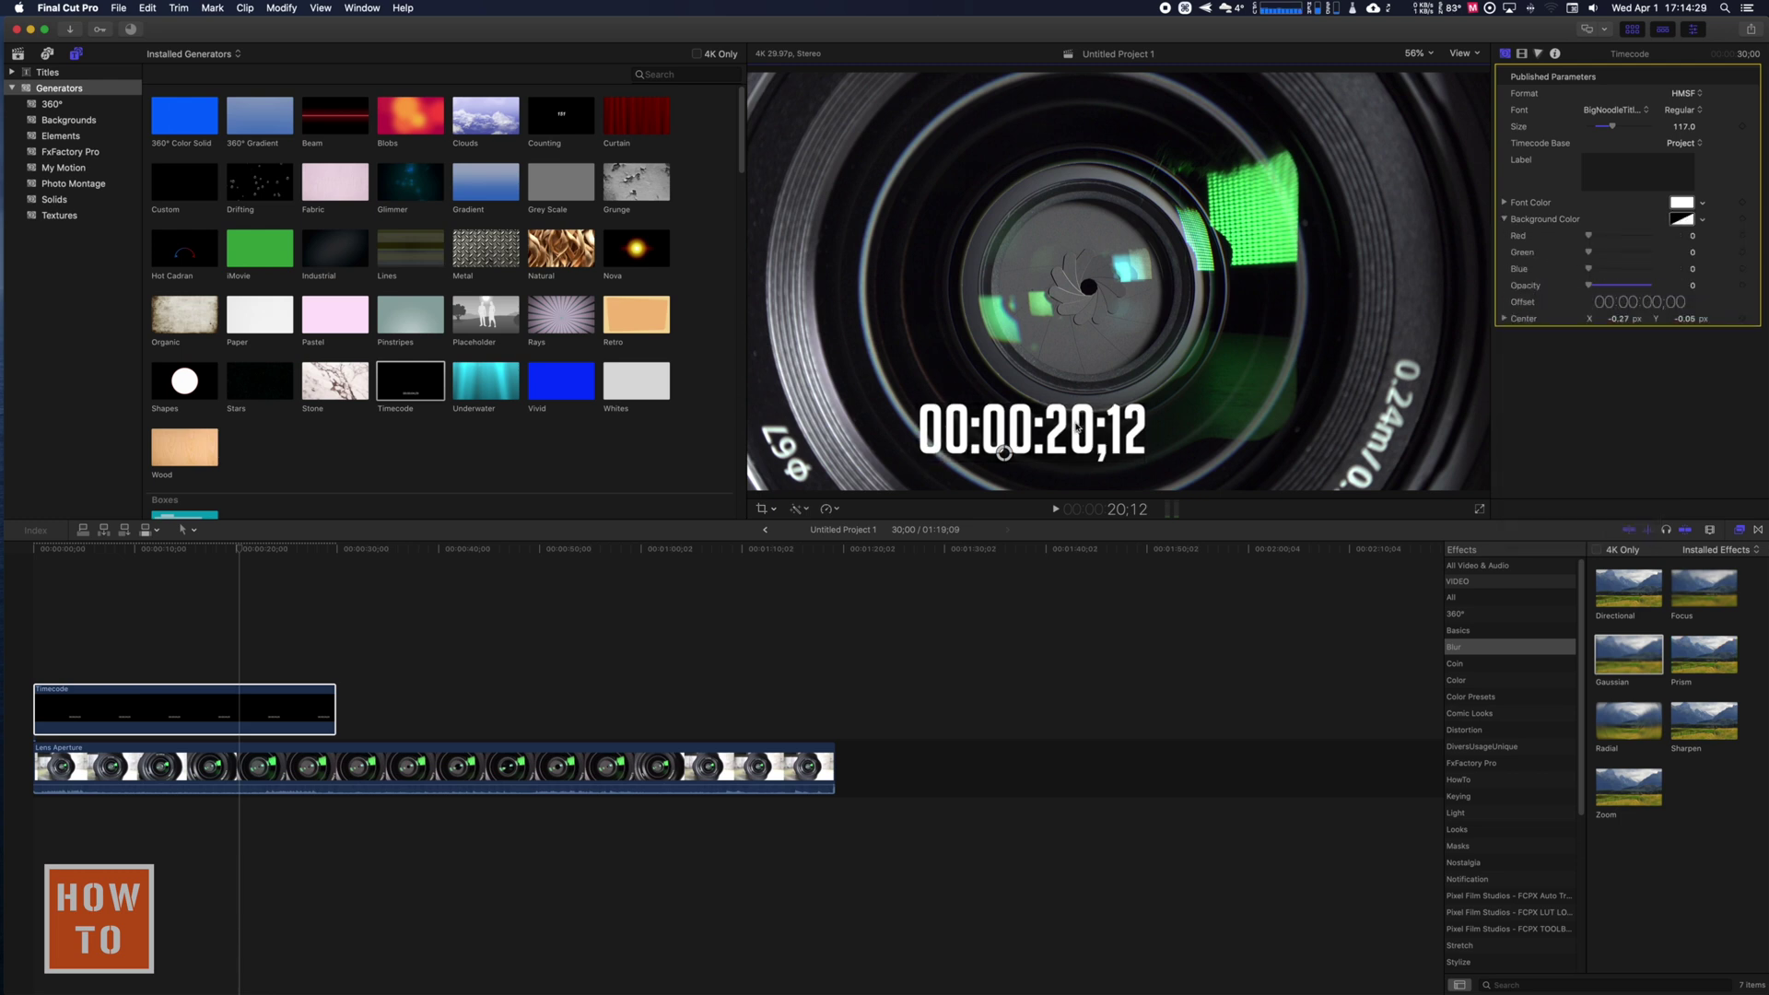
{"action": "left_click_drag", "start_coordinate": [984, 463], "coordinate": [1074, 455]}
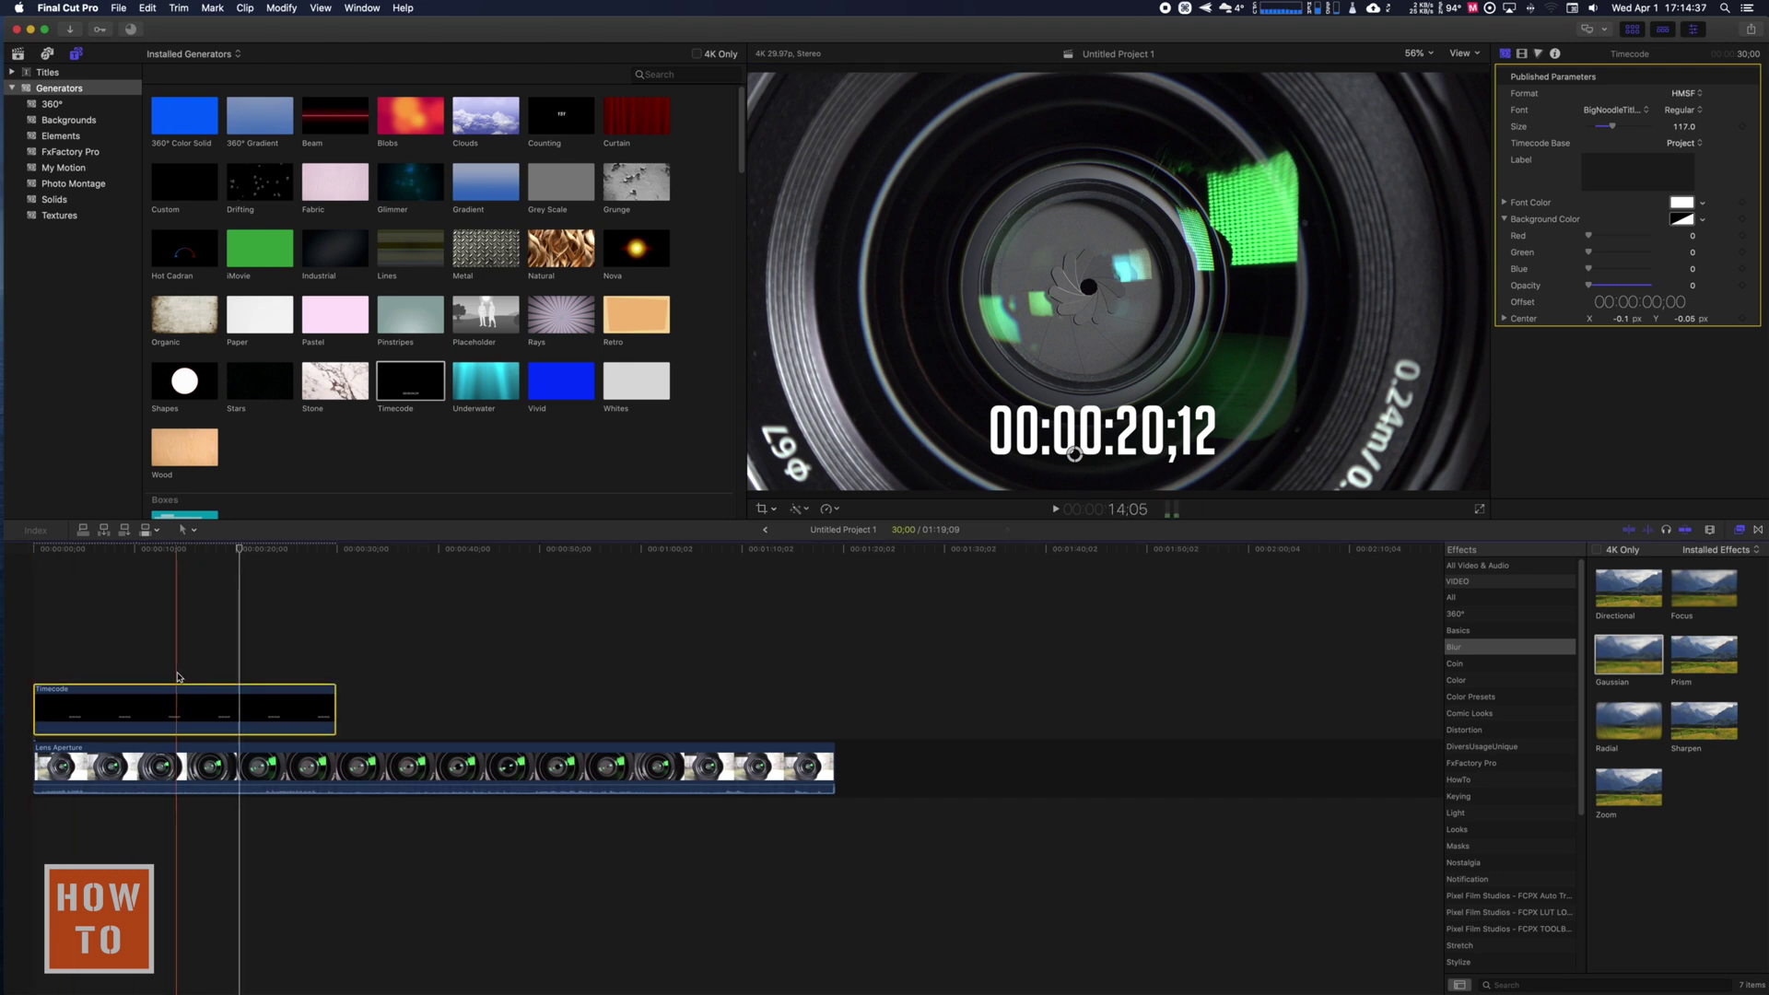
{"action": "key", "text": "space"}
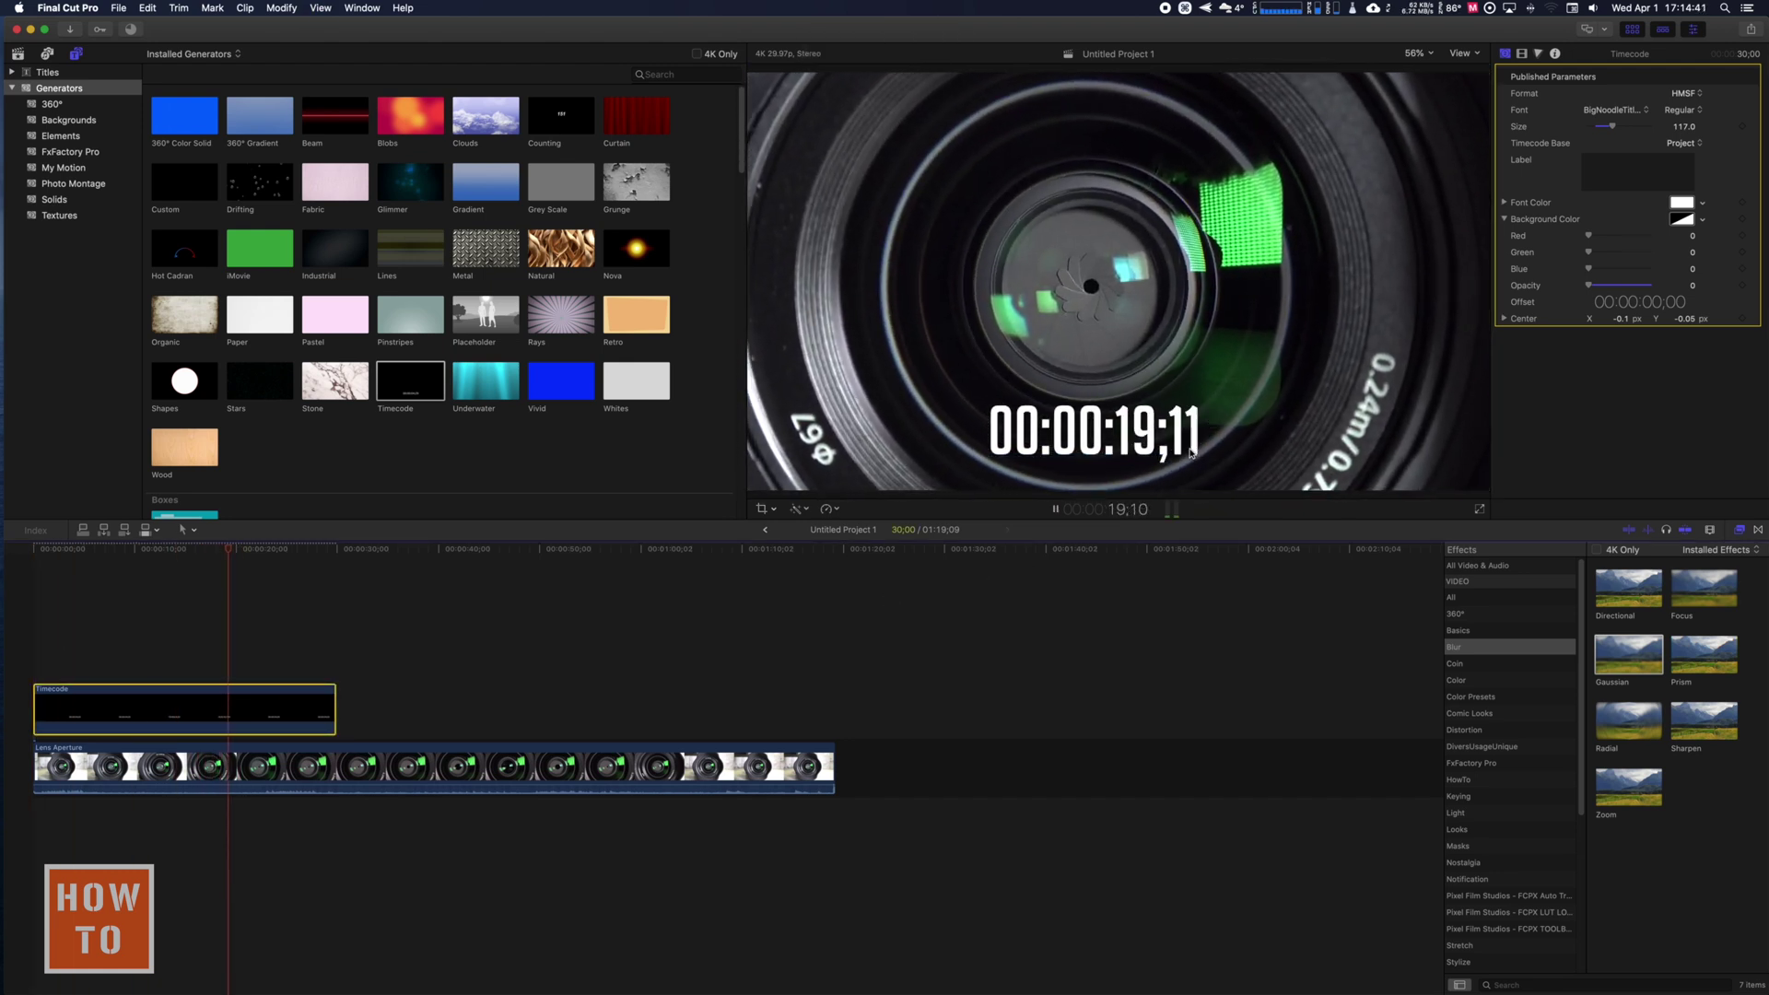
{"action": "key", "text": "space"}
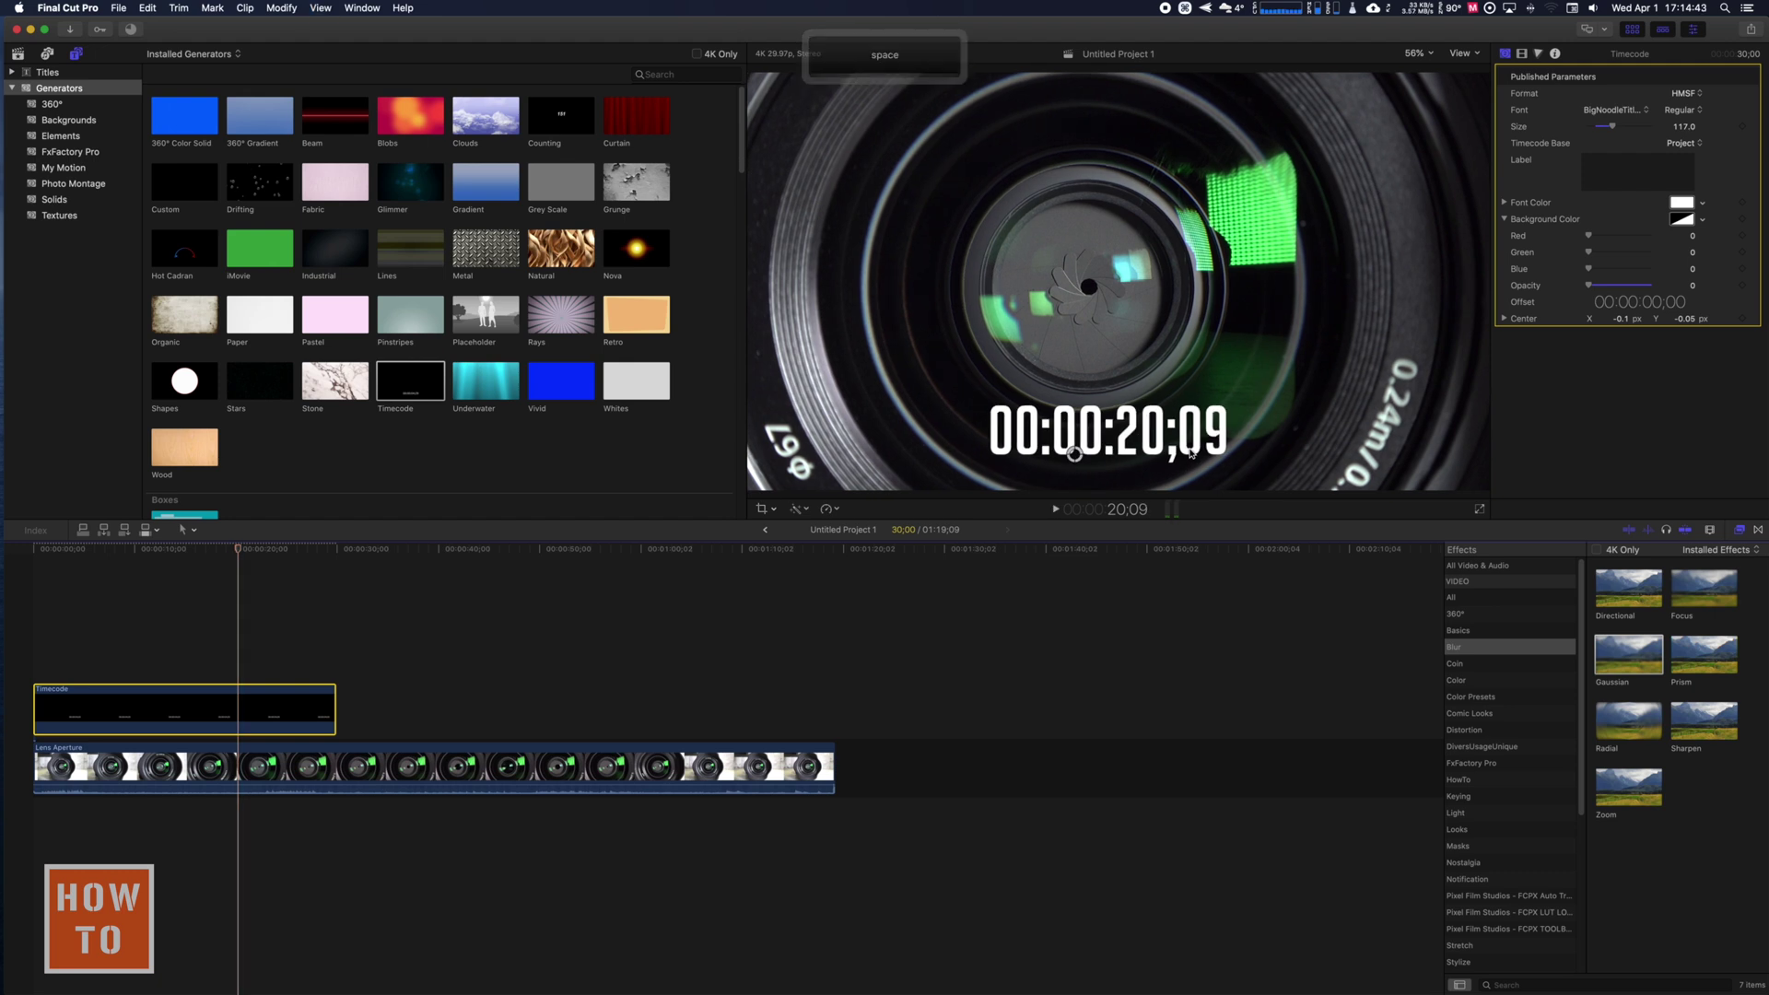
{"action": "key", "text": "space"}
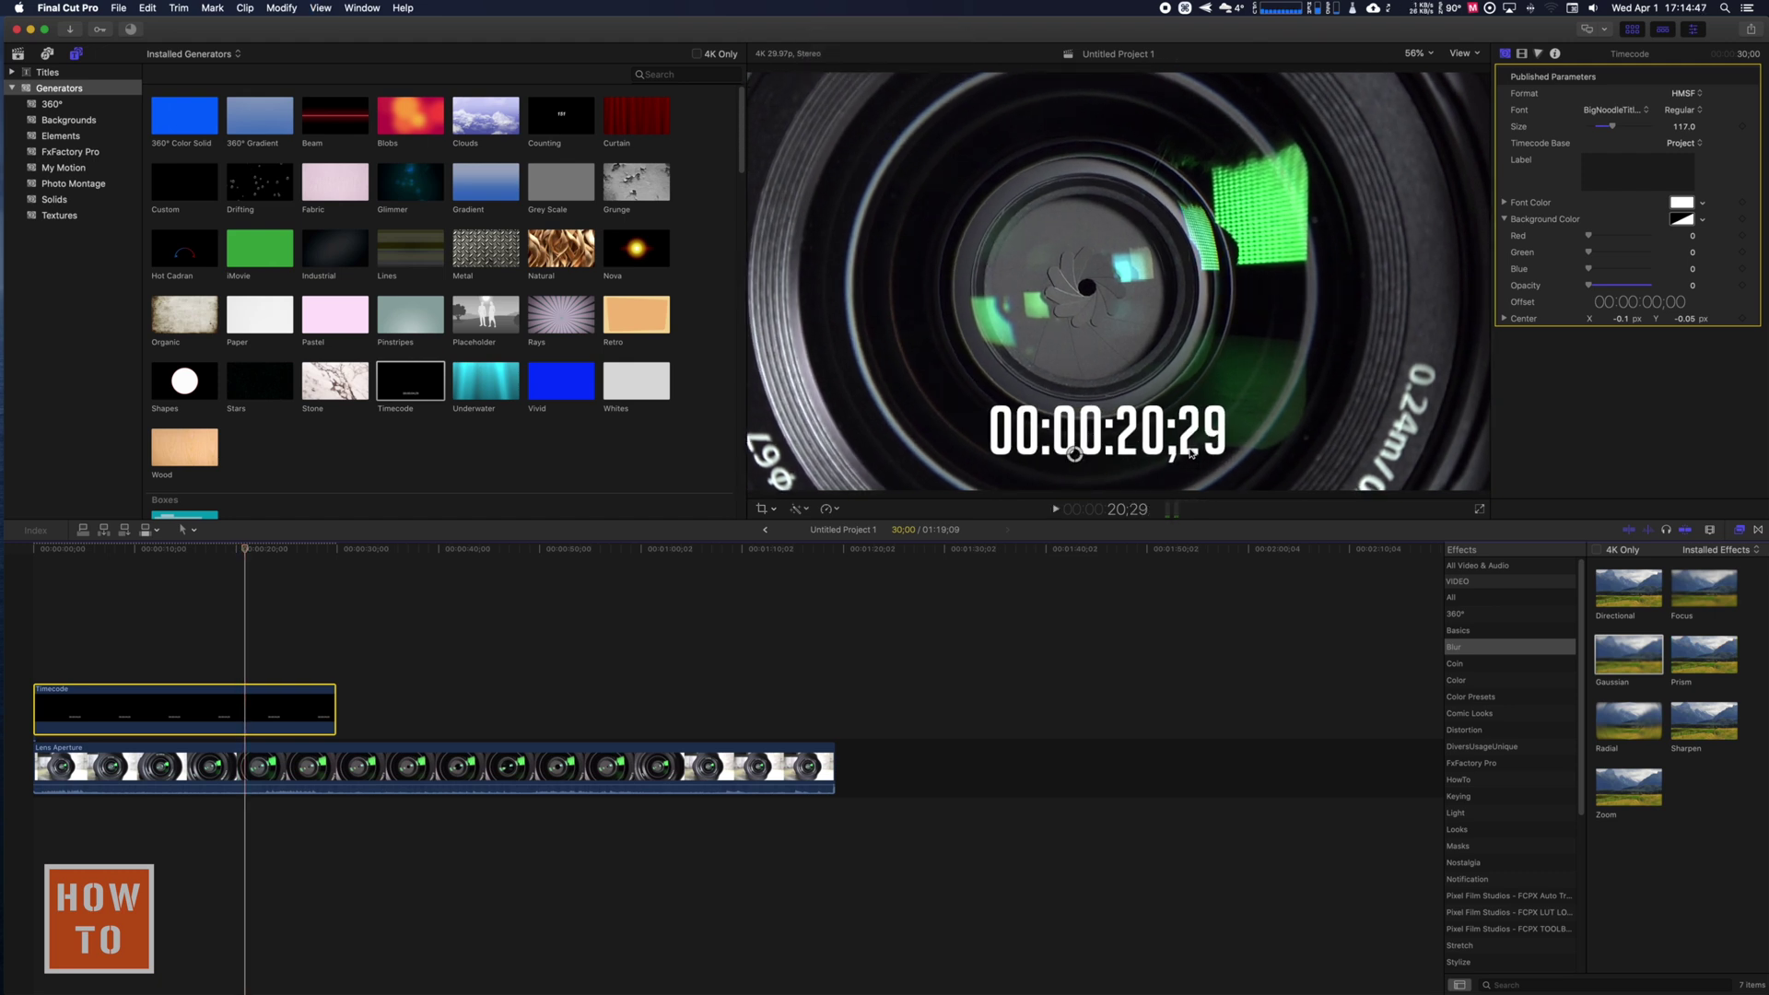
{"action": "key", "text": "space"}
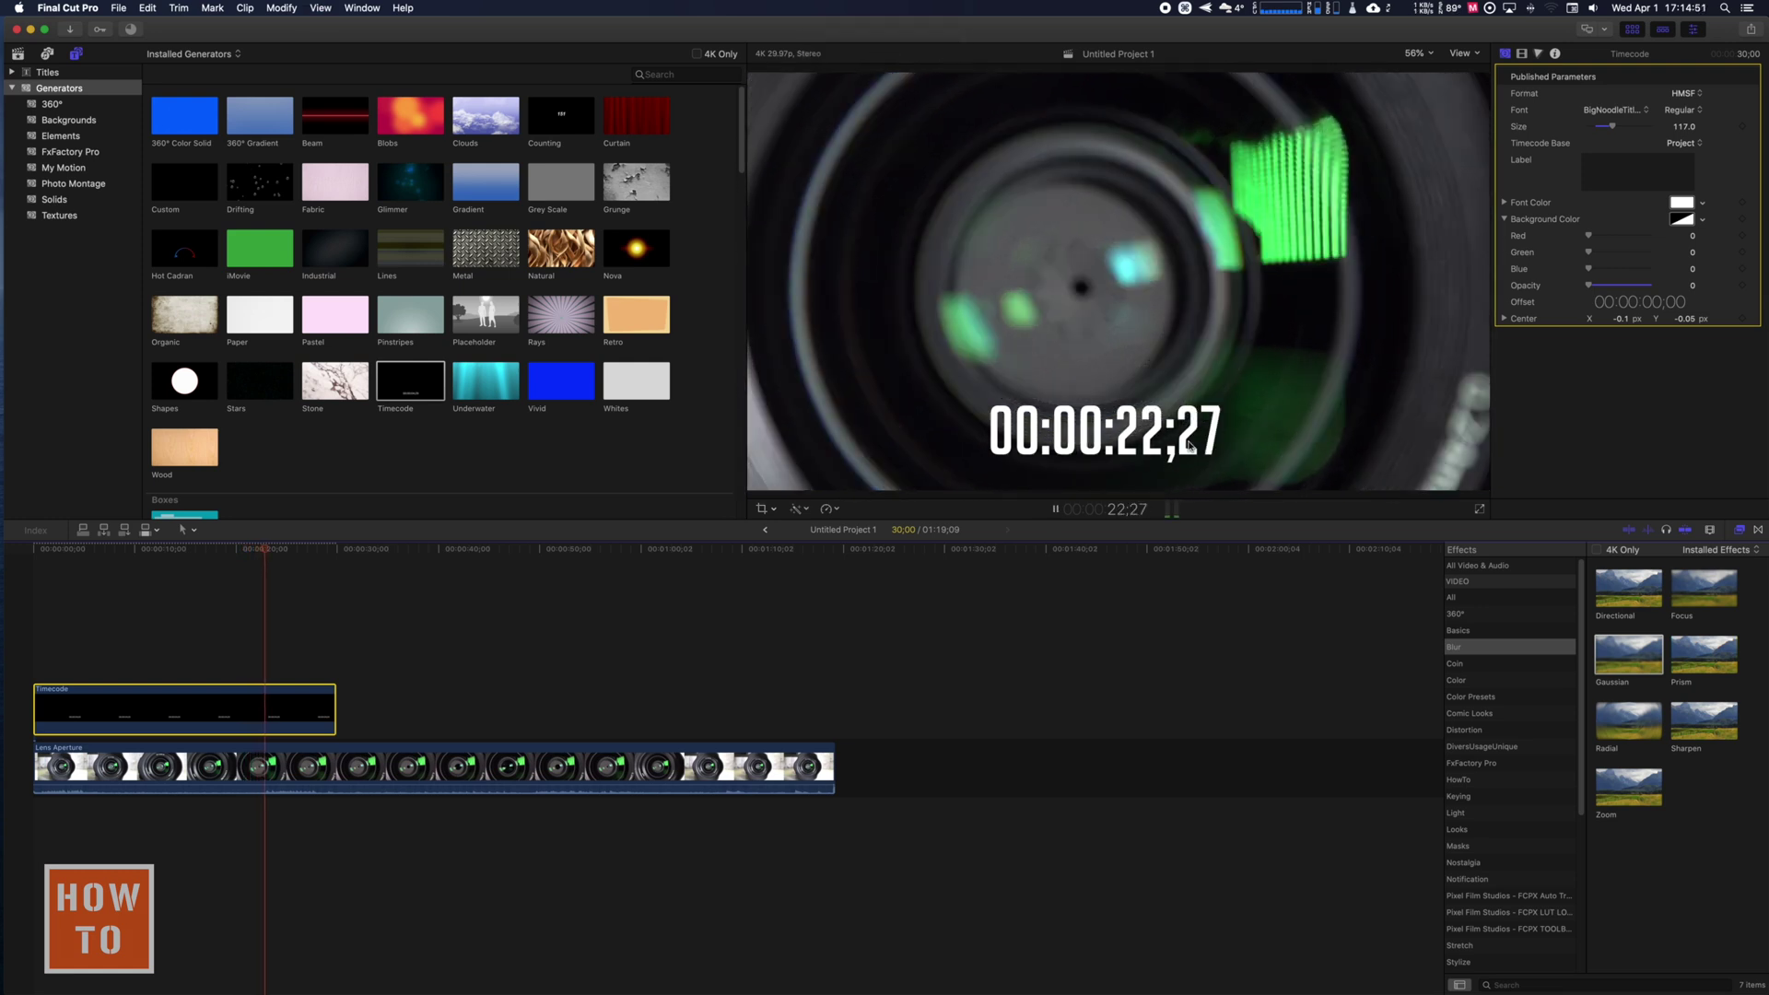
{"action": "key", "text": "space"}
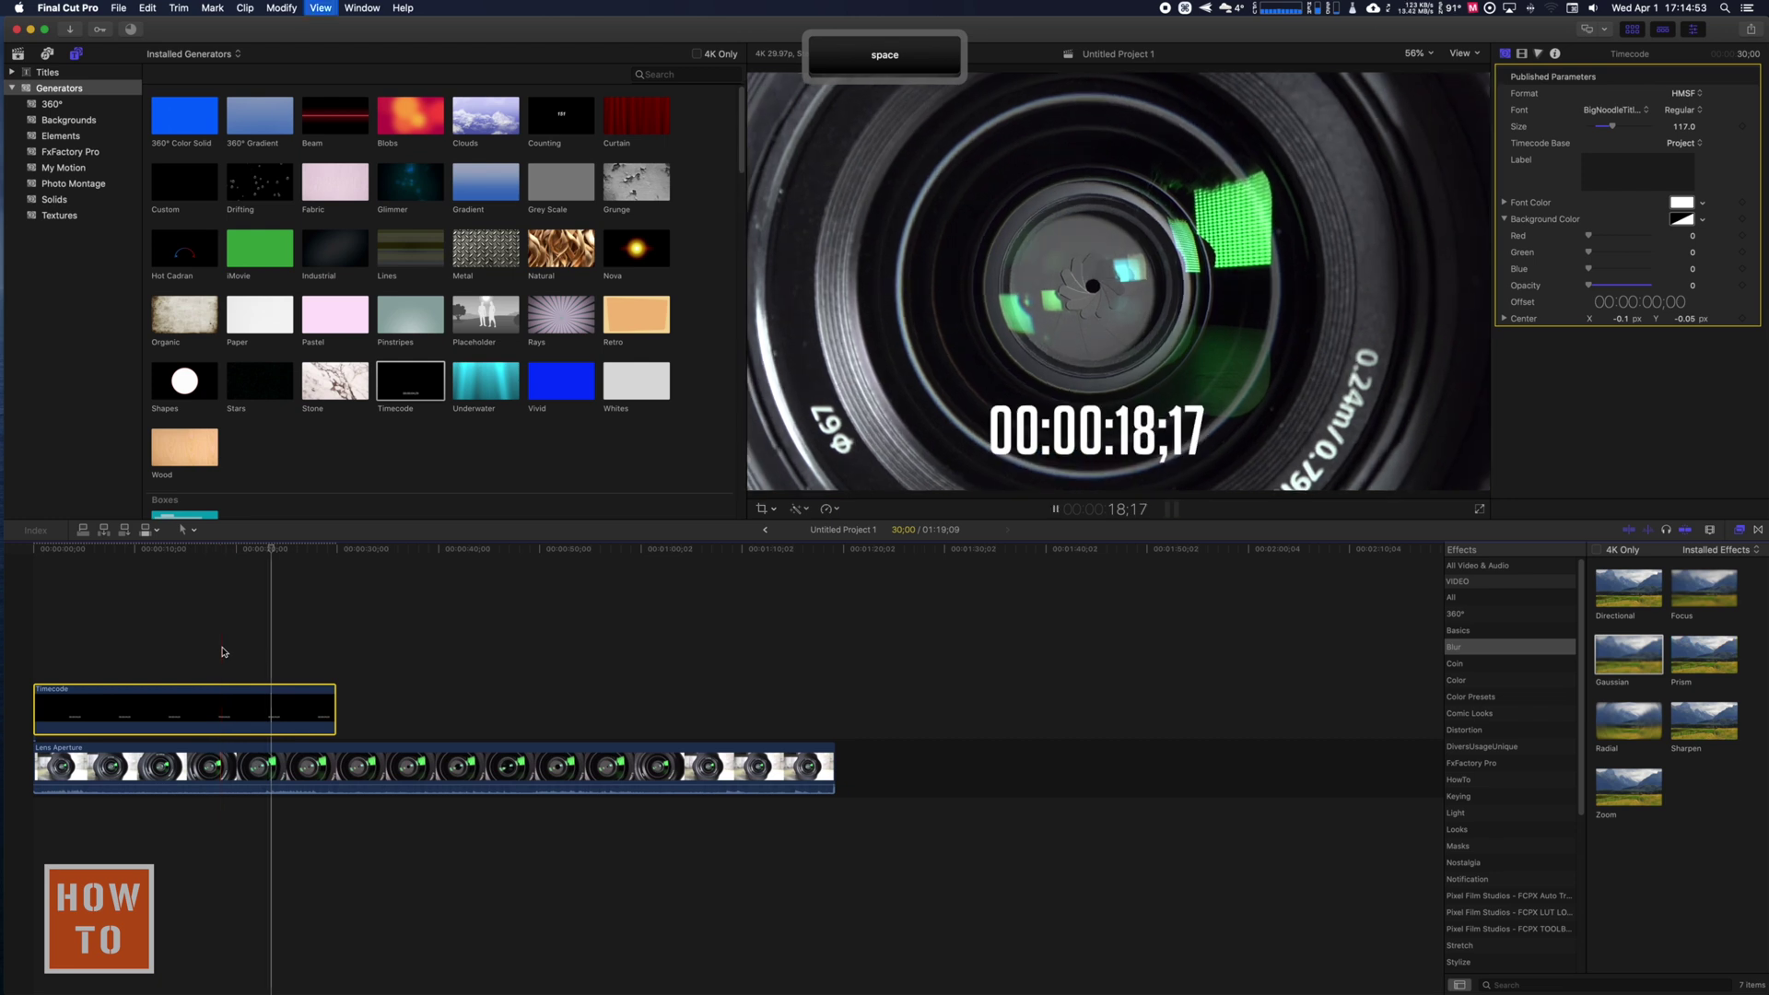
{"action": "left_click", "coordinate": [223, 651]}
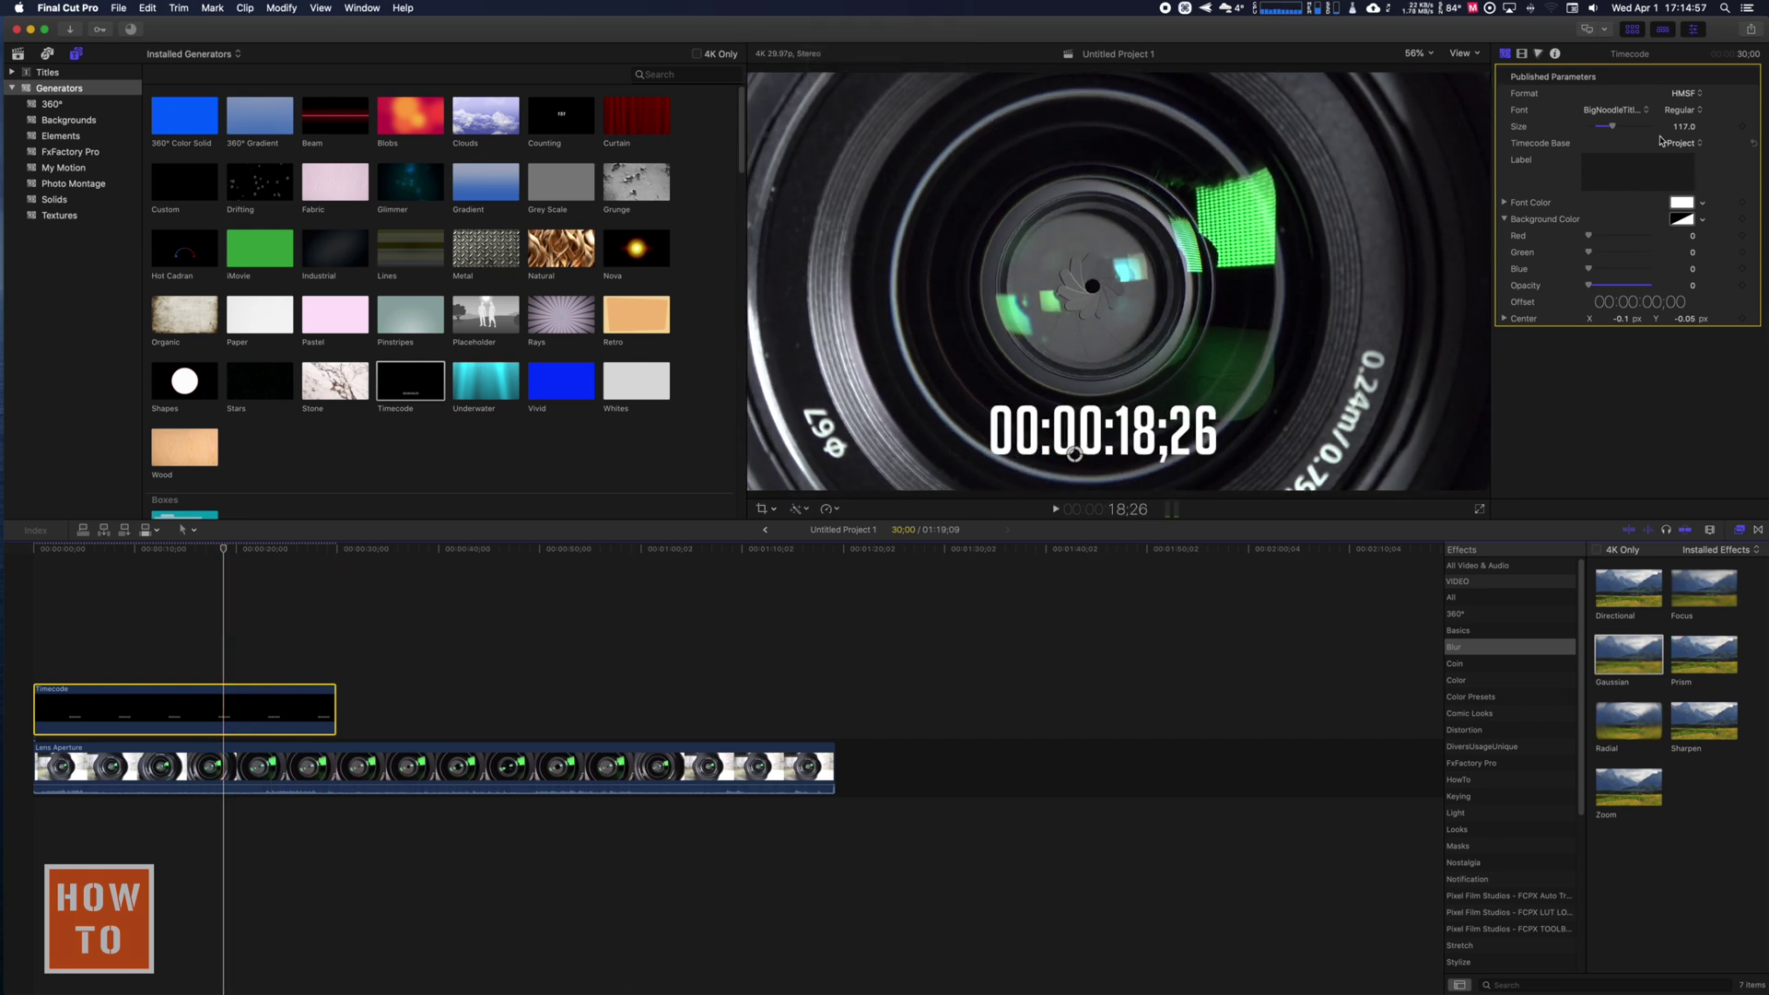
Switch the timecode Format to HMS and preview the seconds-with-decimals readout around 15 seconds
{"action": "left_click", "coordinate": [1684, 94]}
{"action": "left_click", "coordinate": [1701, 107]}
{"action": "key", "text": "space"}
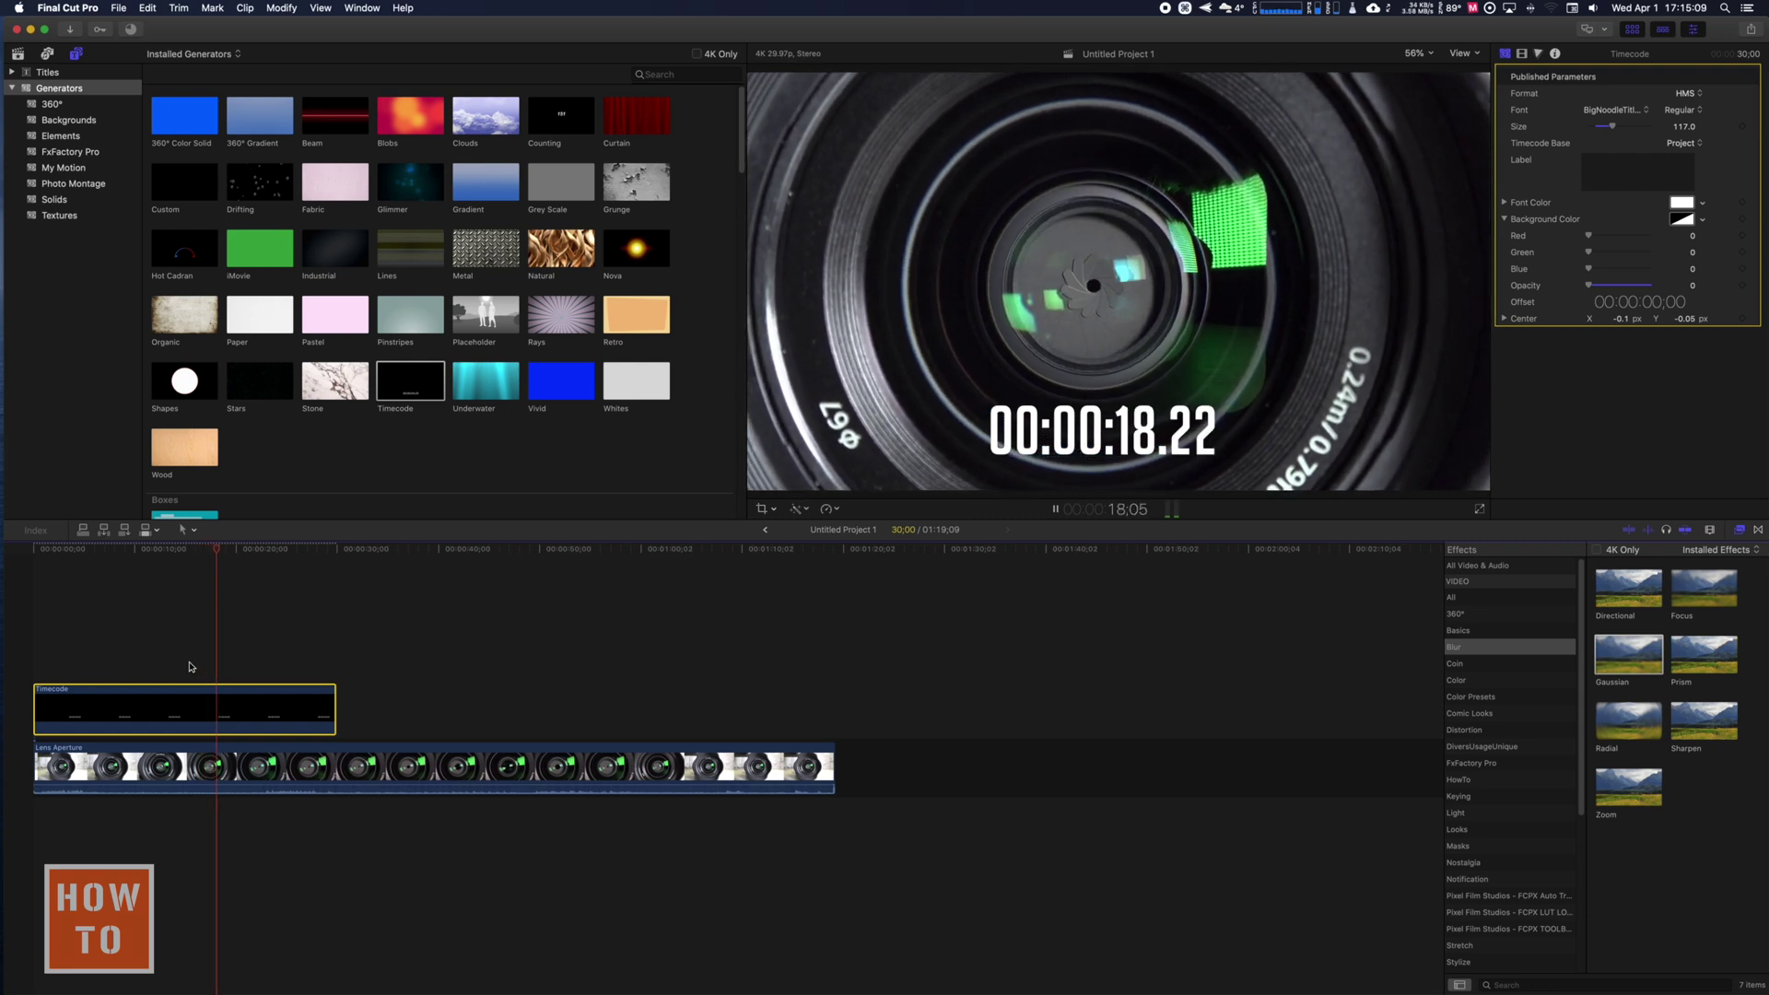
{"action": "key", "text": "space"}
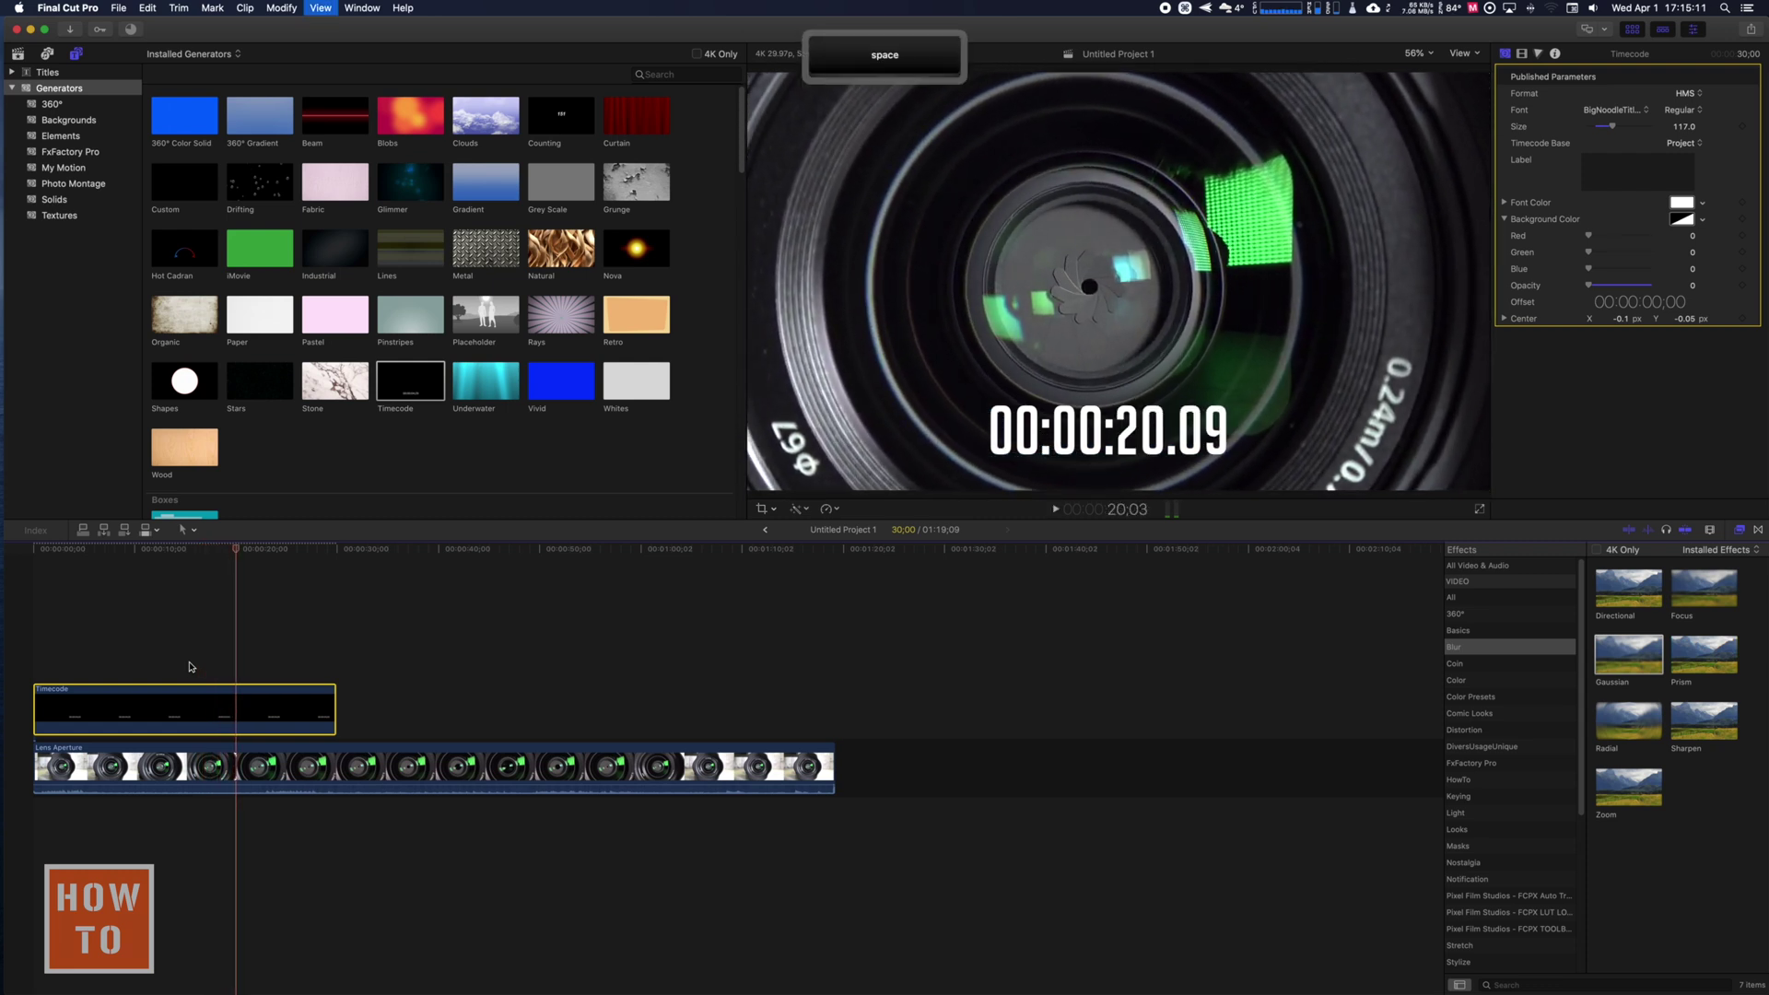
{"action": "left_click", "coordinate": [187, 667]}
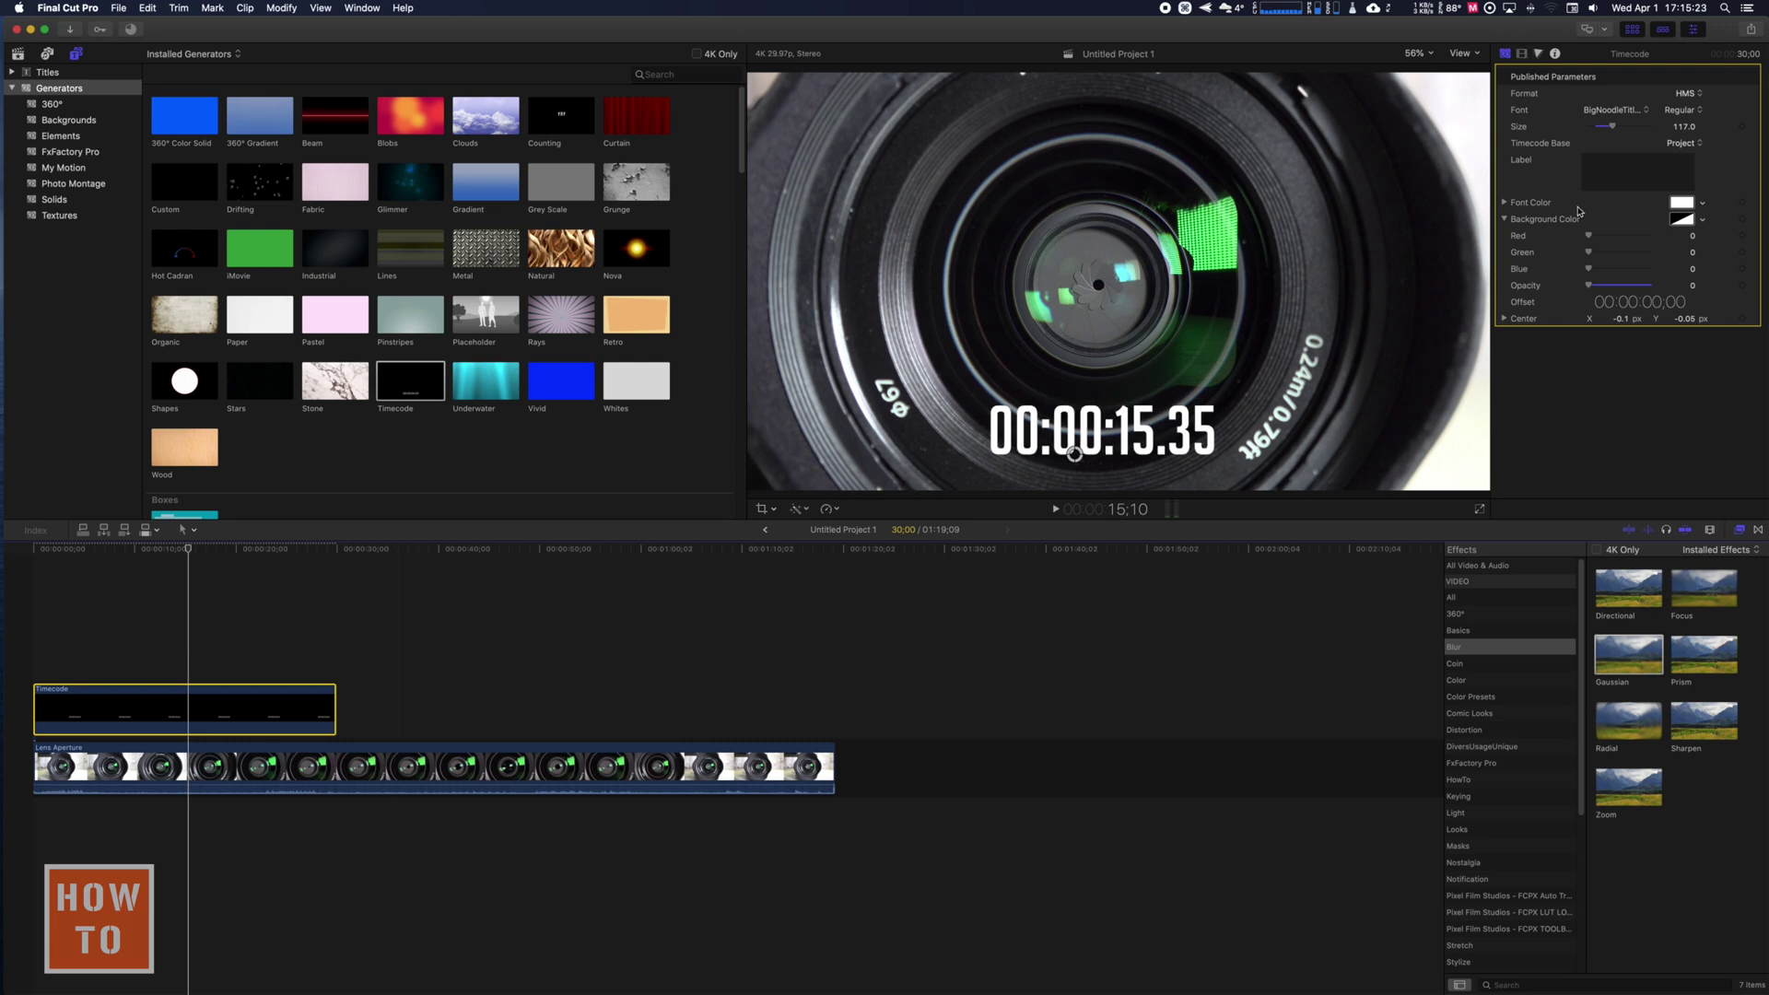
{"action": "key", "text": "ctrl+Tab"}
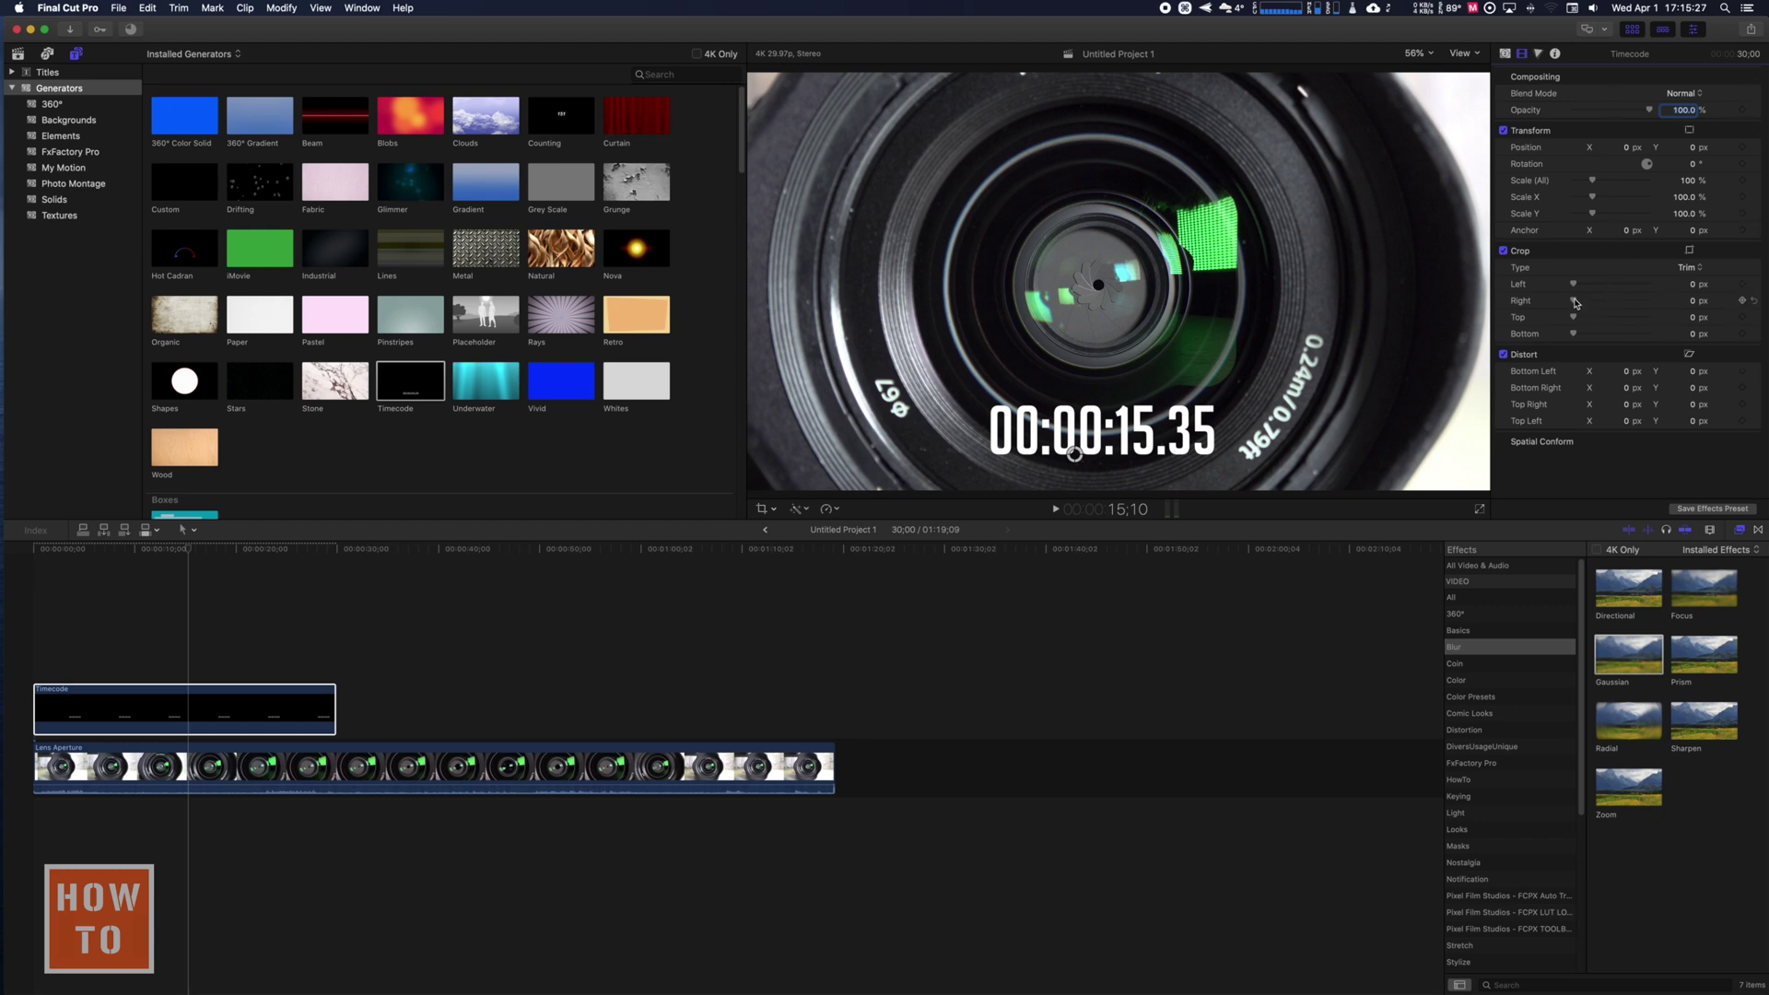
Test a large right crop hiding the decimals, preview it, then reduce Crop Right to 275 px
{"action": "left_click_drag", "start_coordinate": [1575, 303], "coordinate": [1634, 306]}
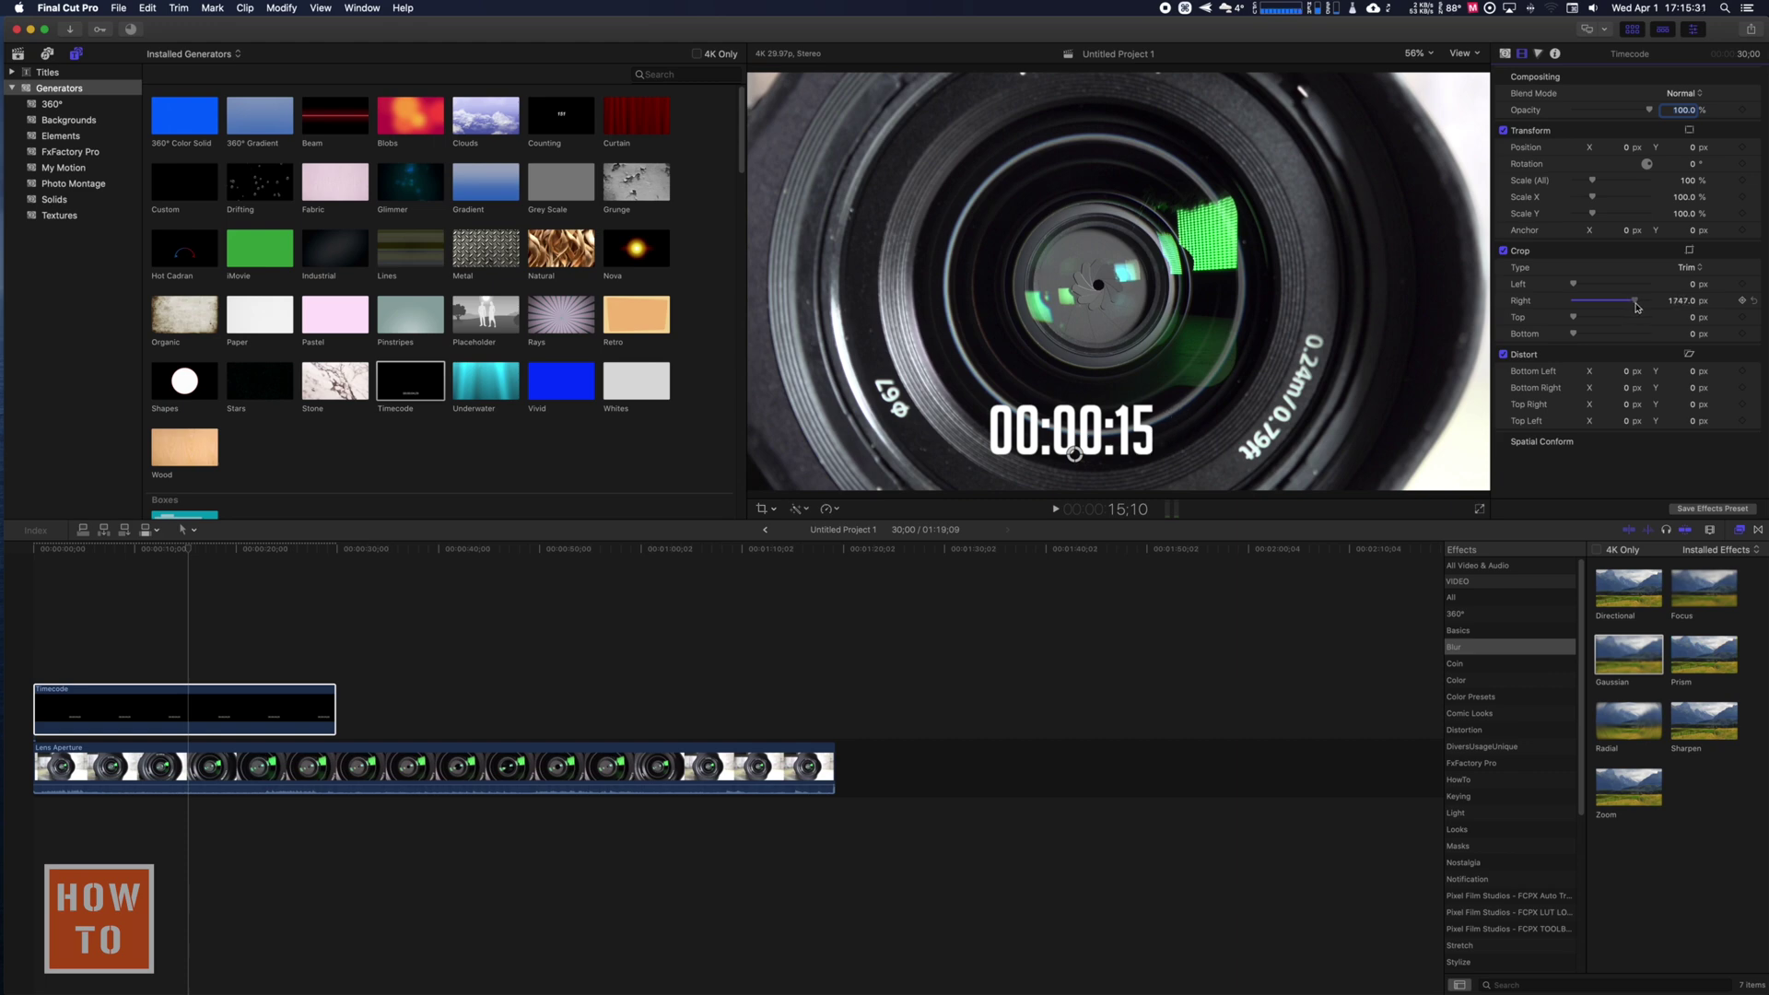
{"action": "left_click_drag", "start_coordinate": [1637, 307], "coordinate": [1637, 307]}
{"action": "left_click", "coordinate": [194, 660]}
{"action": "key", "text": "space"}
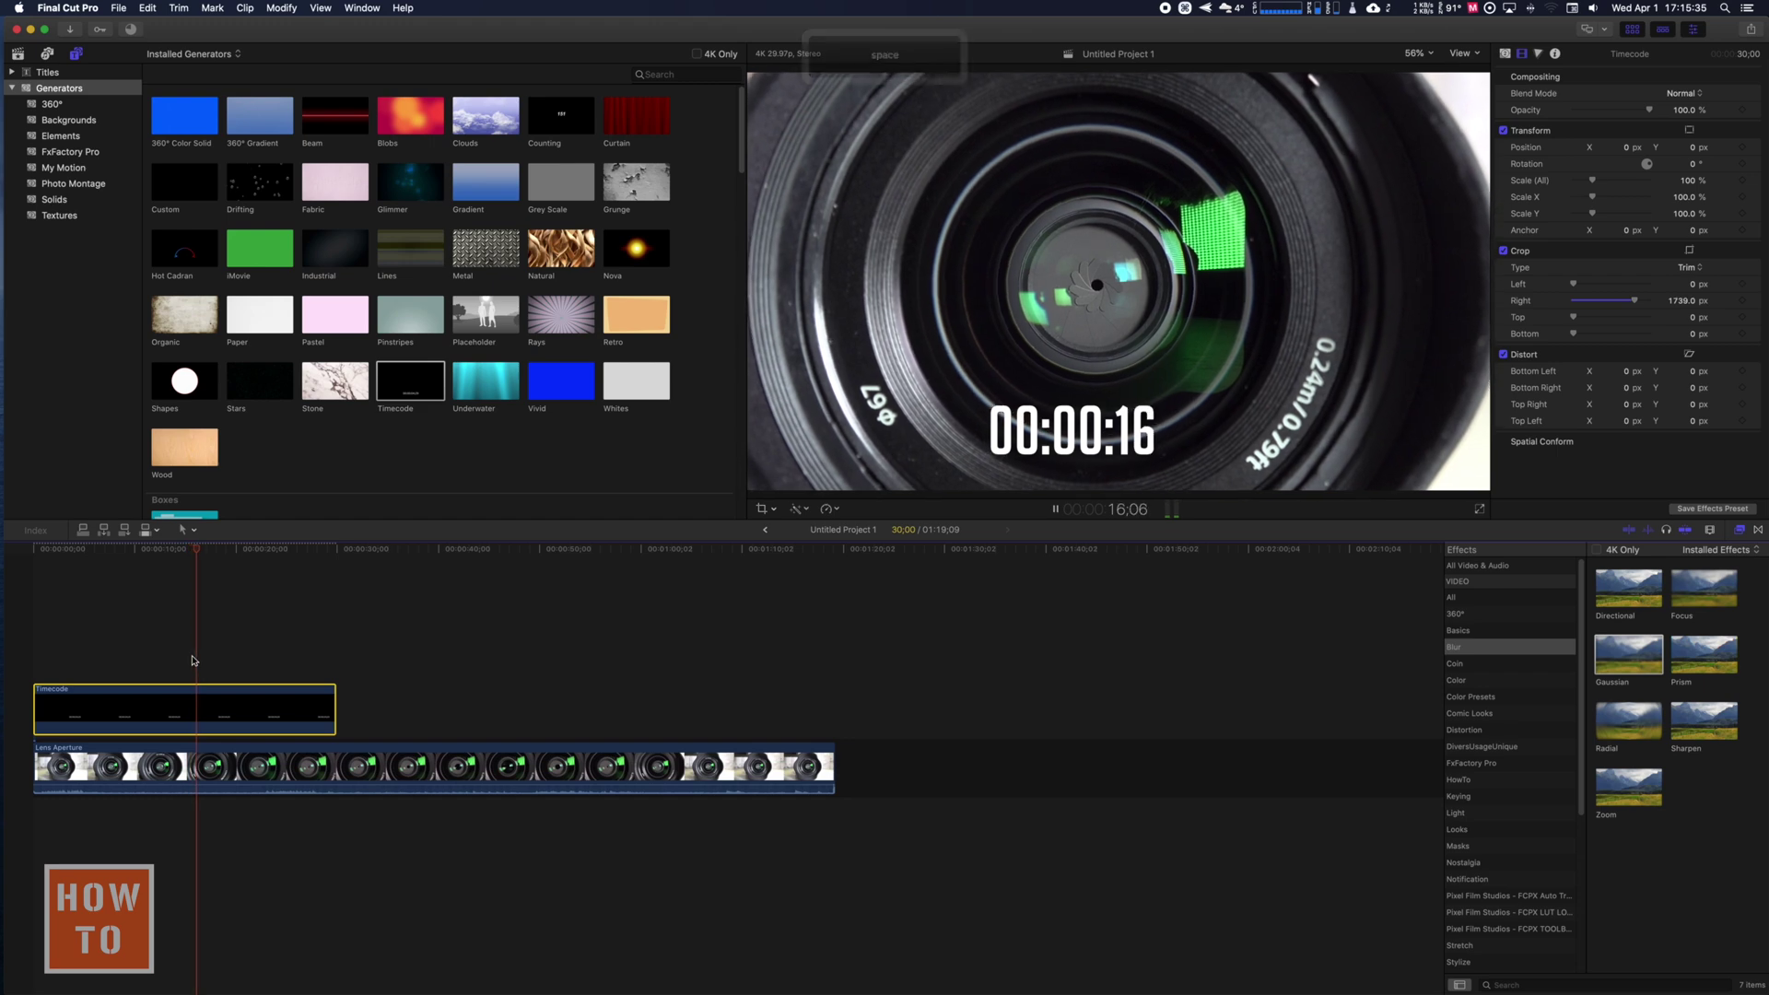
{"action": "key", "text": "space"}
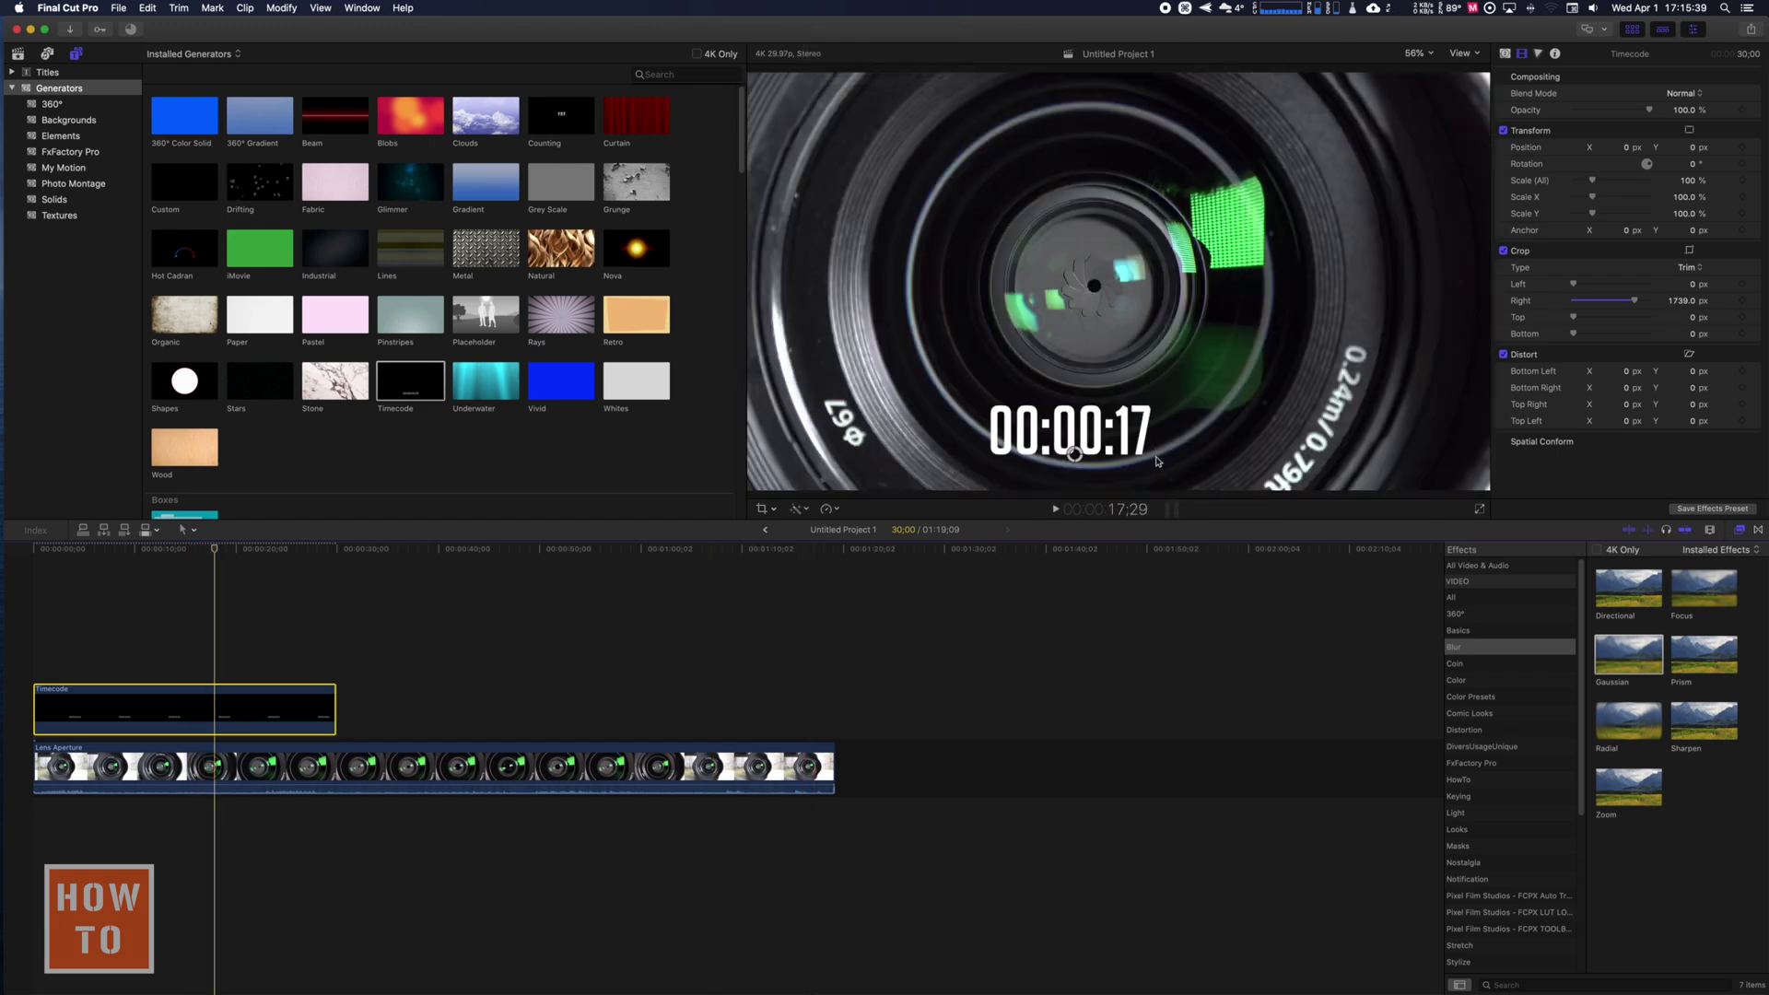
{"action": "key", "text": "space"}
{"action": "key", "text": "space"}
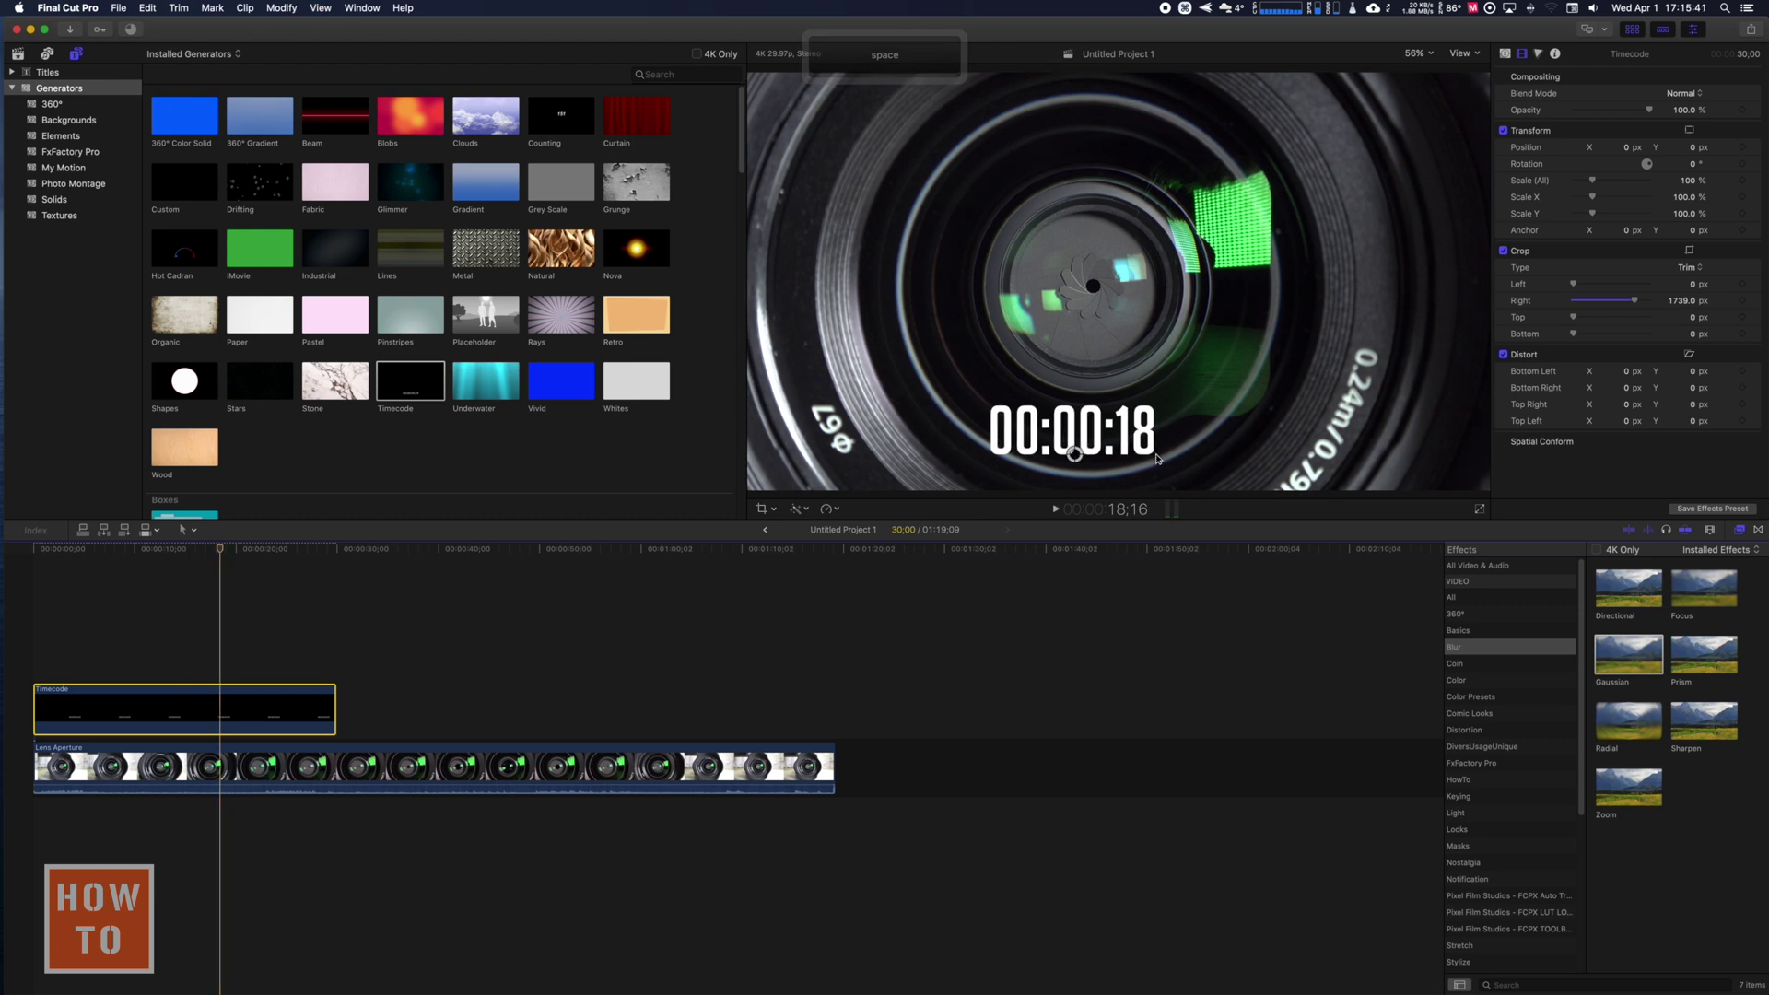
{"action": "key", "text": "space"}
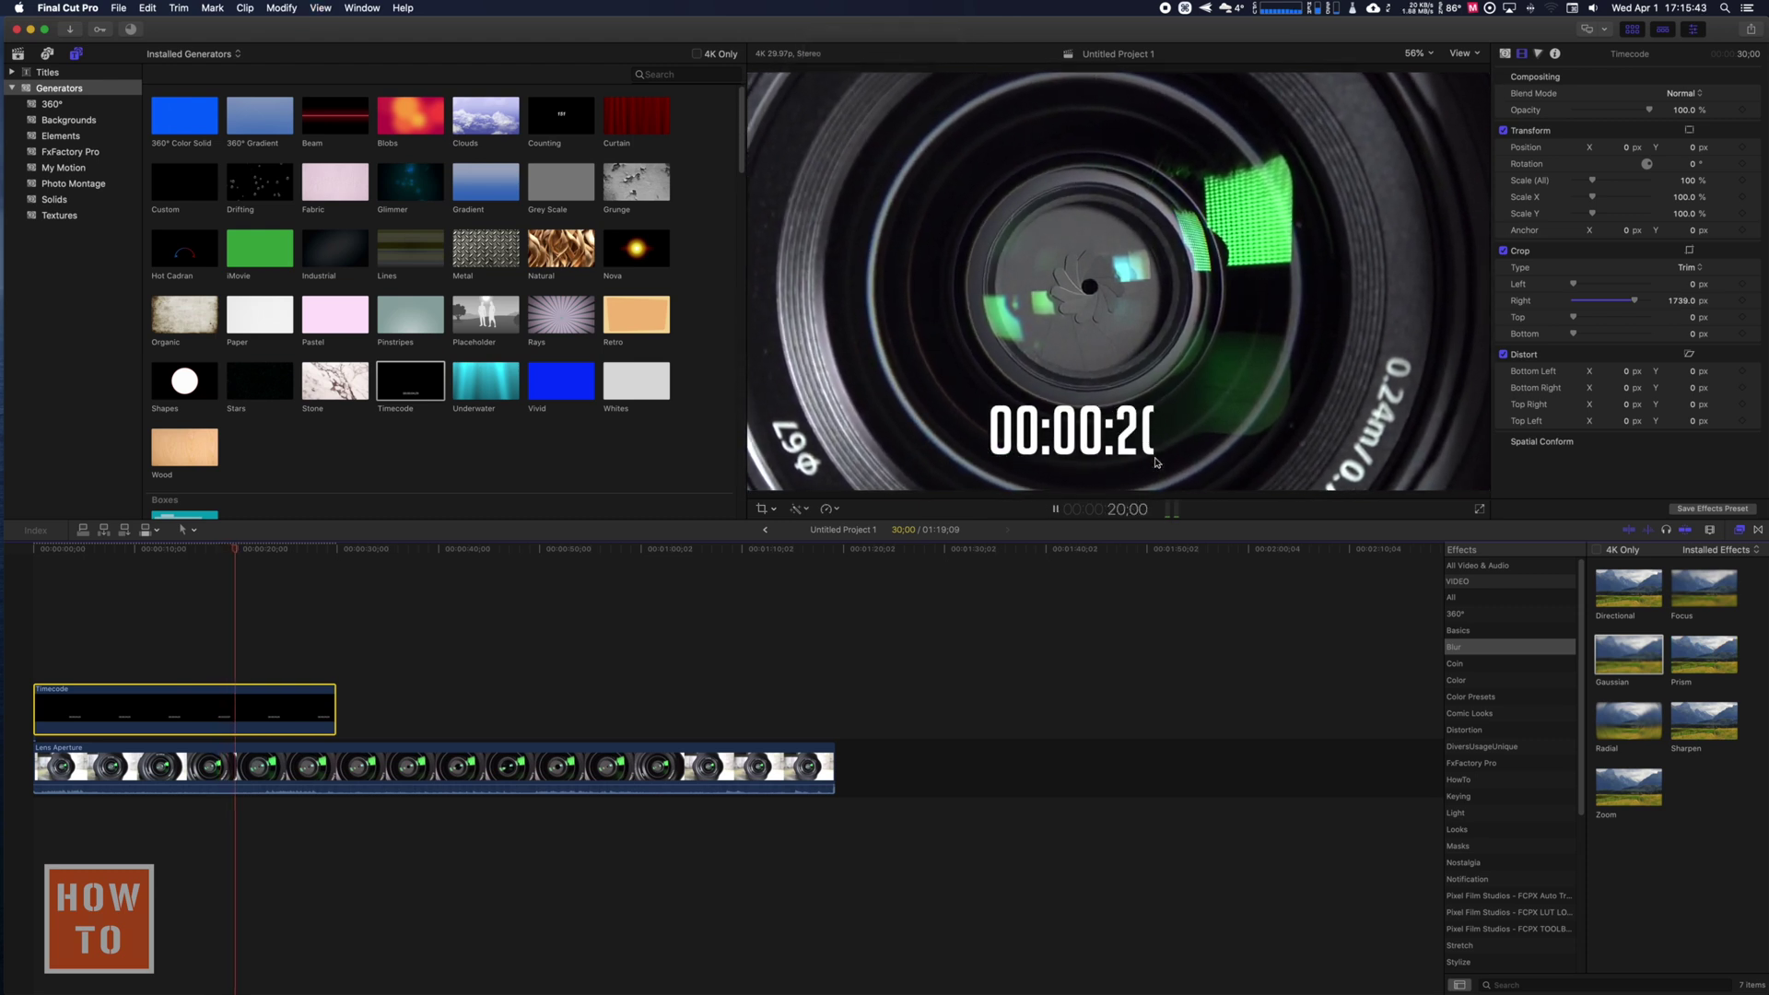
{"action": "key", "text": "space"}
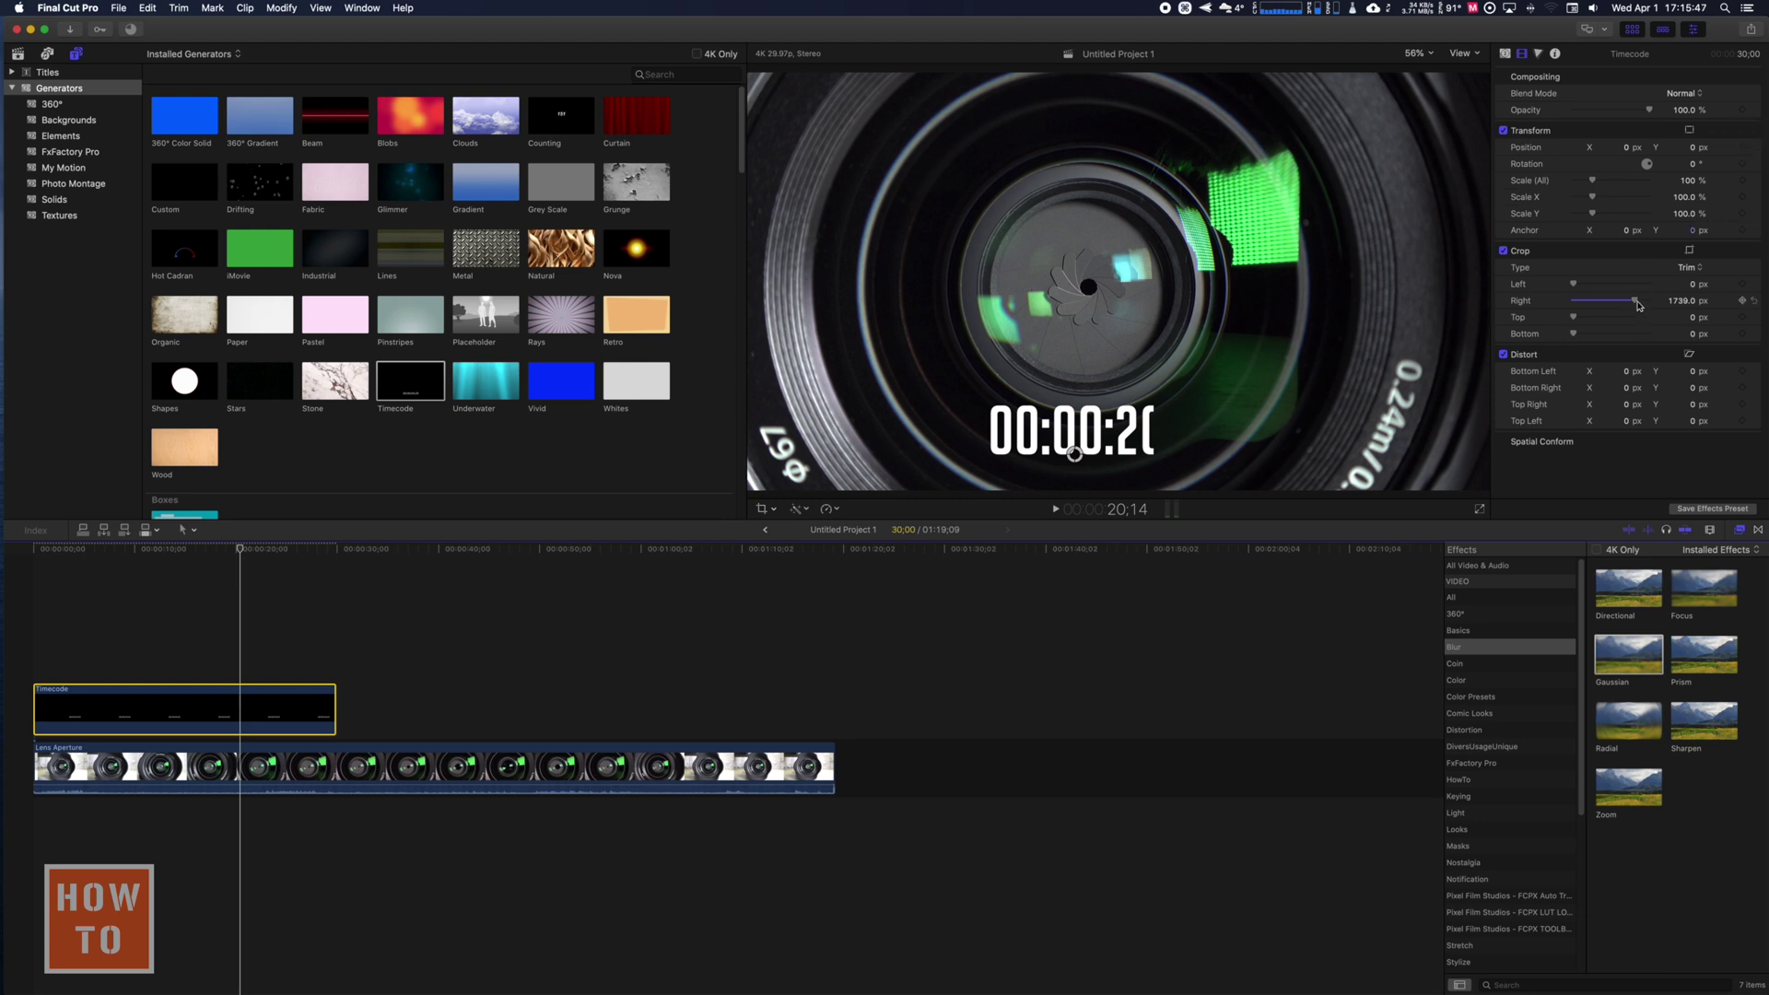
{"action": "left_click_drag", "start_coordinate": [1638, 306], "coordinate": [1583, 301]}
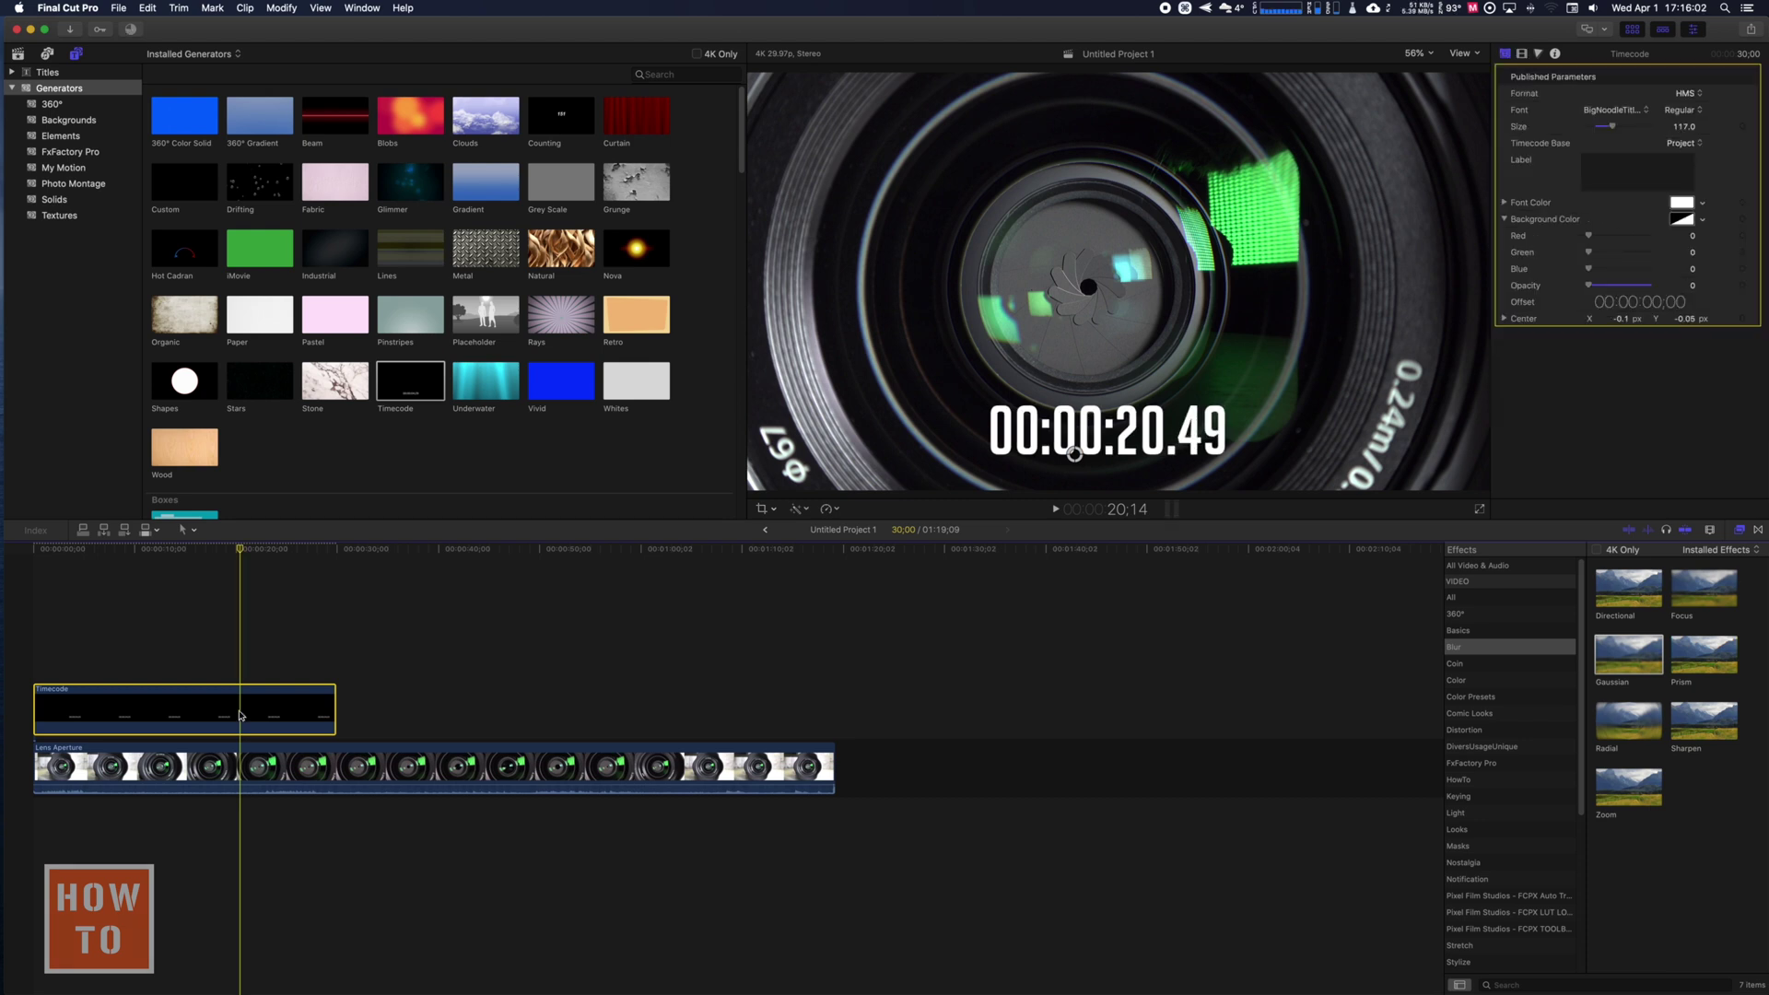
Try the Timecode clip near 21 seconds over the footage, then return it to the timeline start
{"action": "key", "text": "space"}
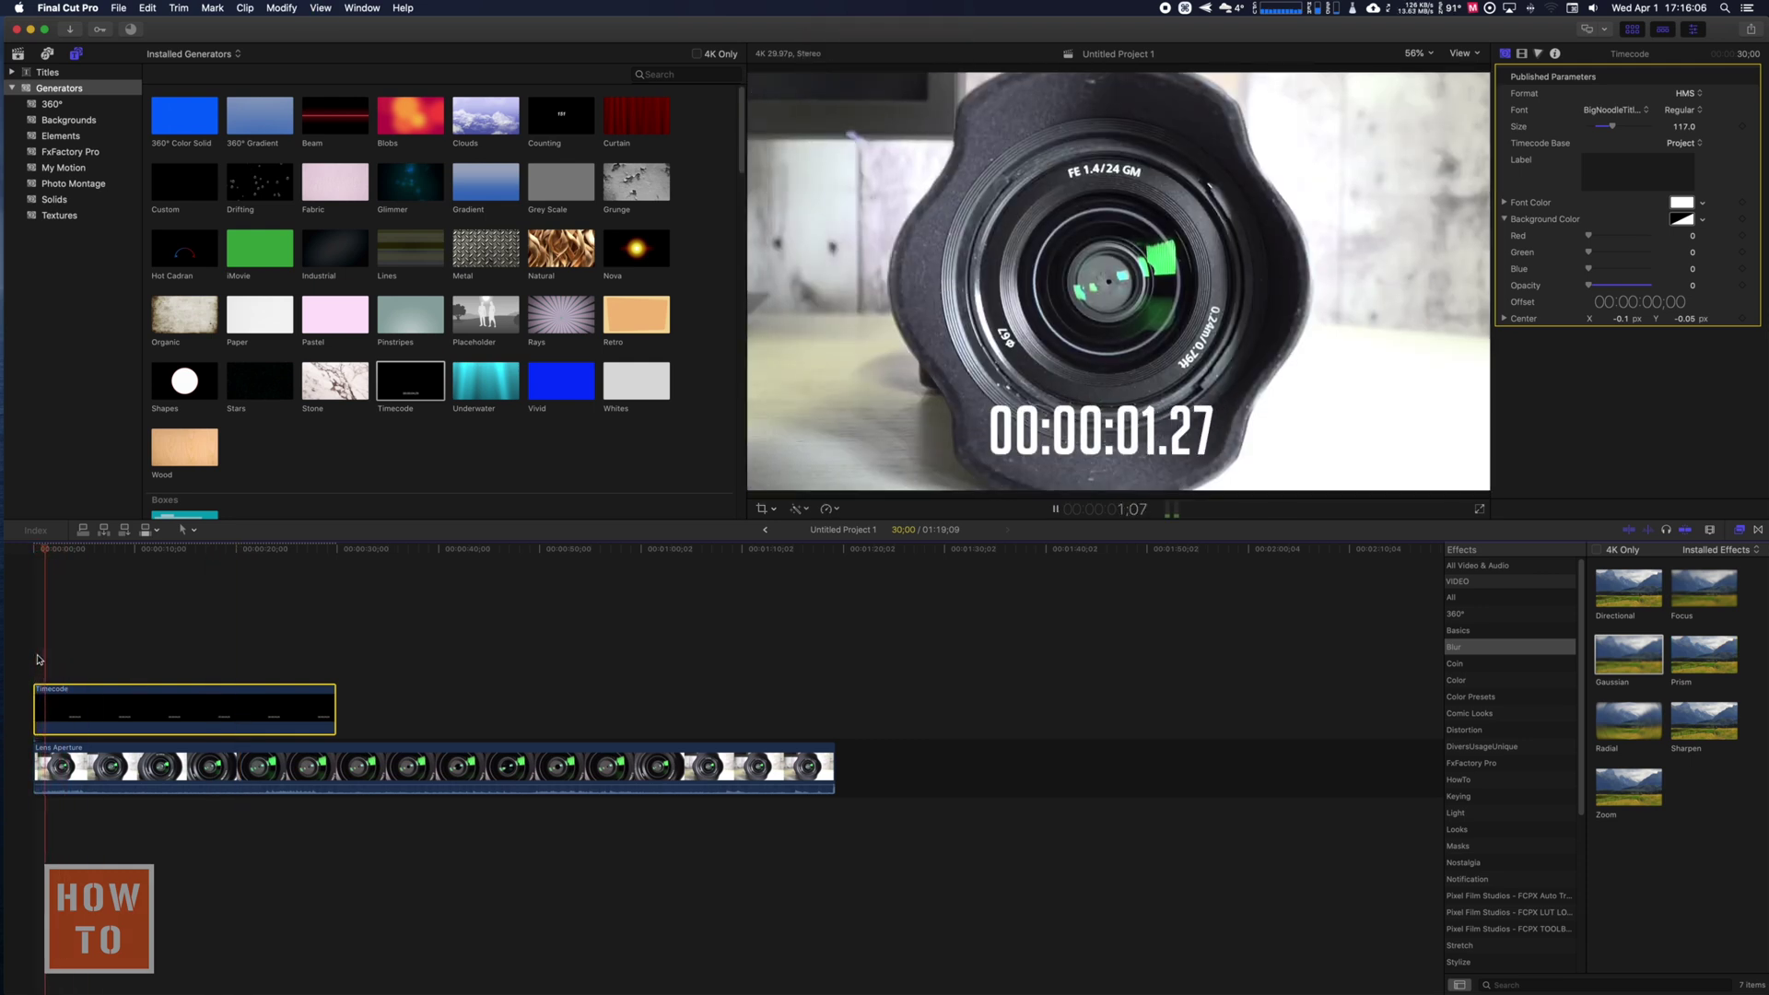
{"action": "key", "text": "space"}
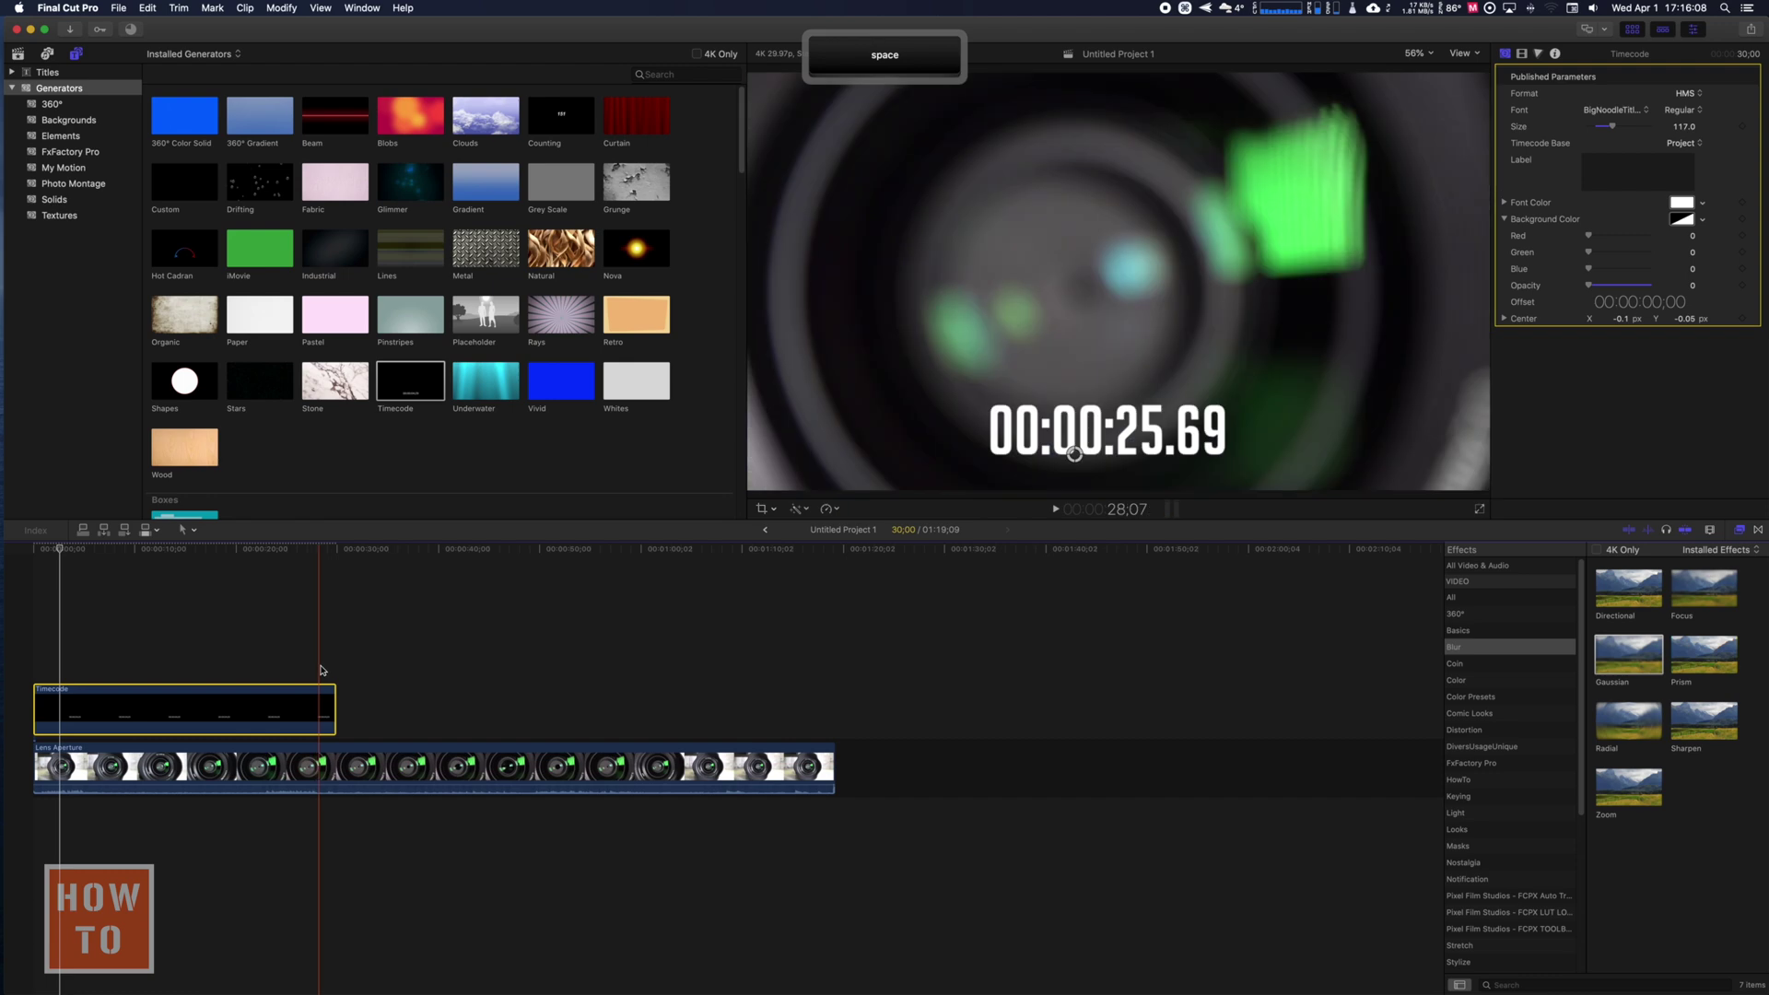
{"action": "left_click_drag", "start_coordinate": [281, 710], "coordinate": [533, 711]}
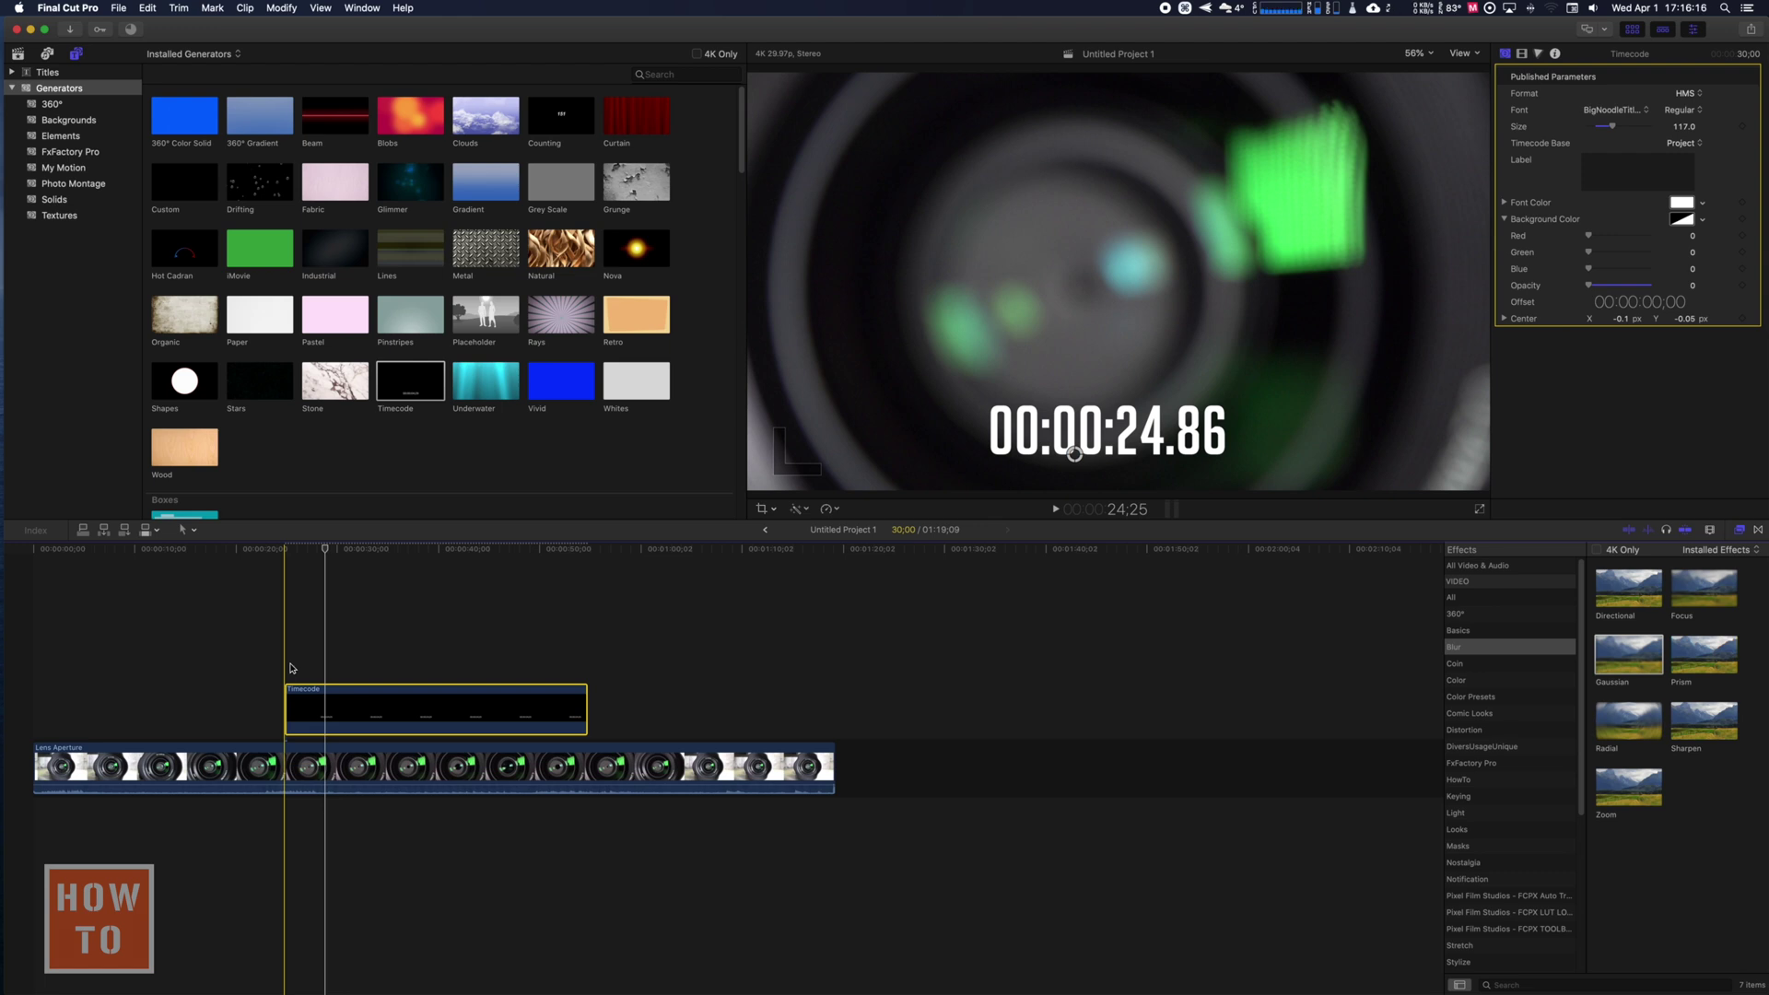
{"action": "key", "text": "space"}
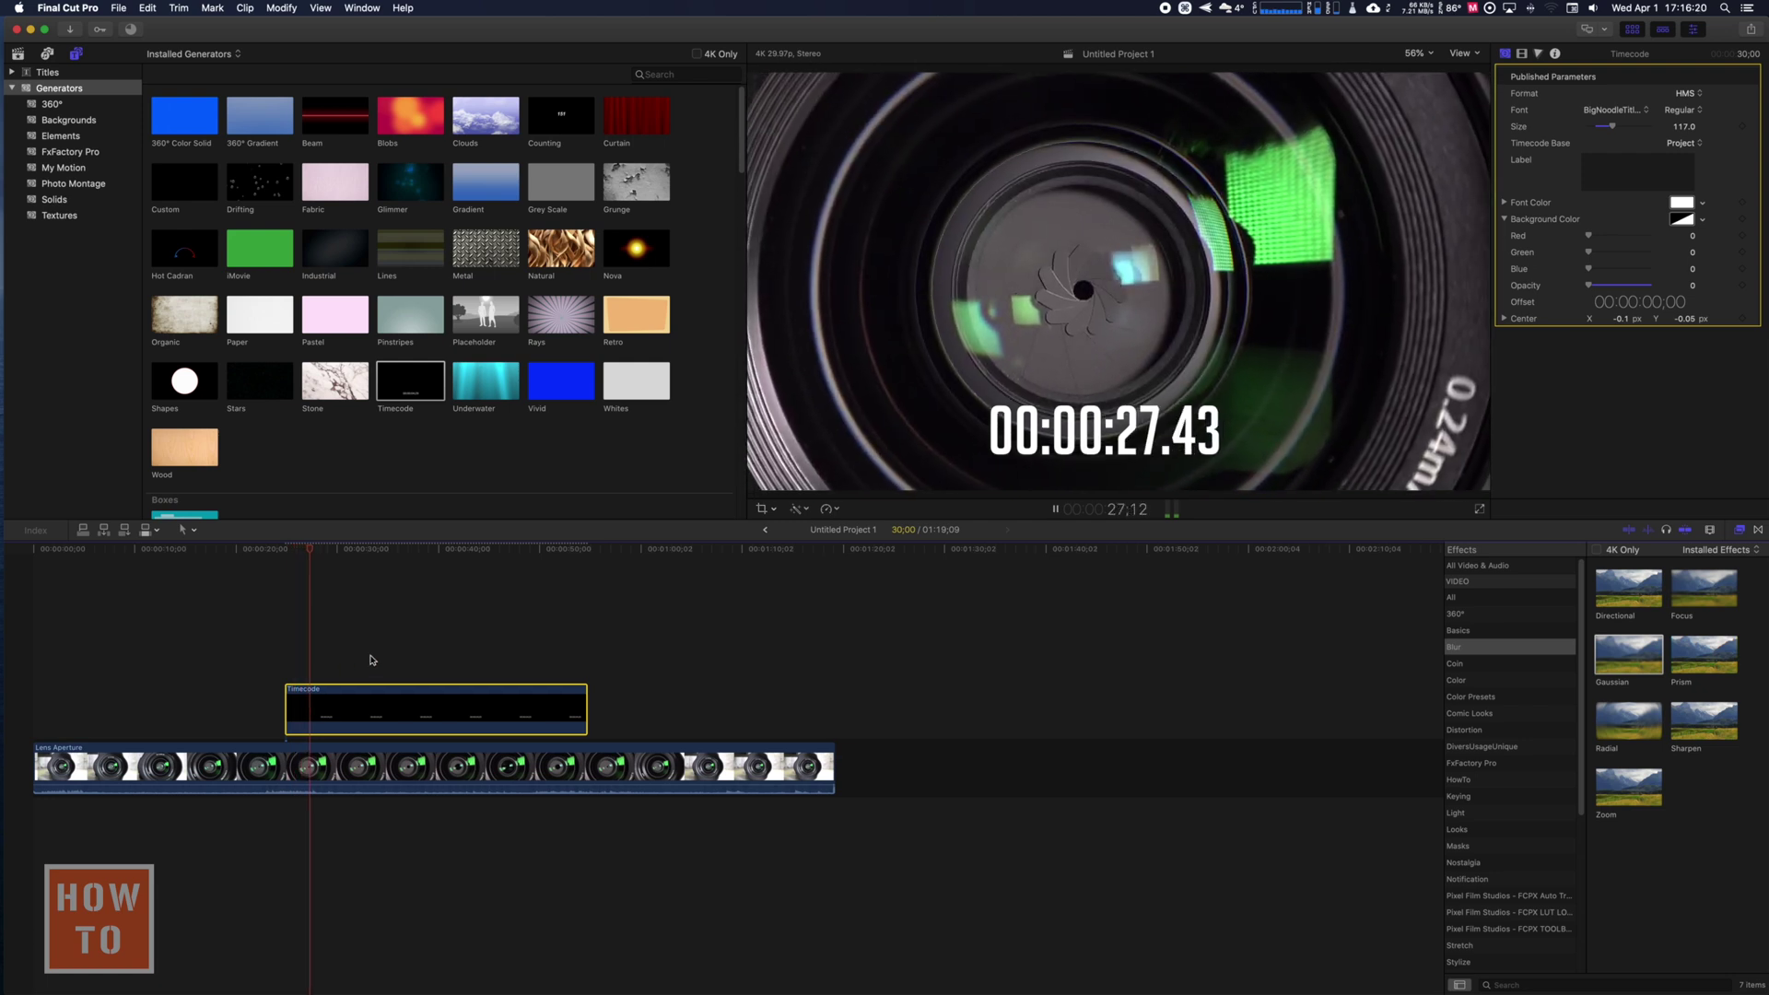
{"action": "key", "text": "space"}
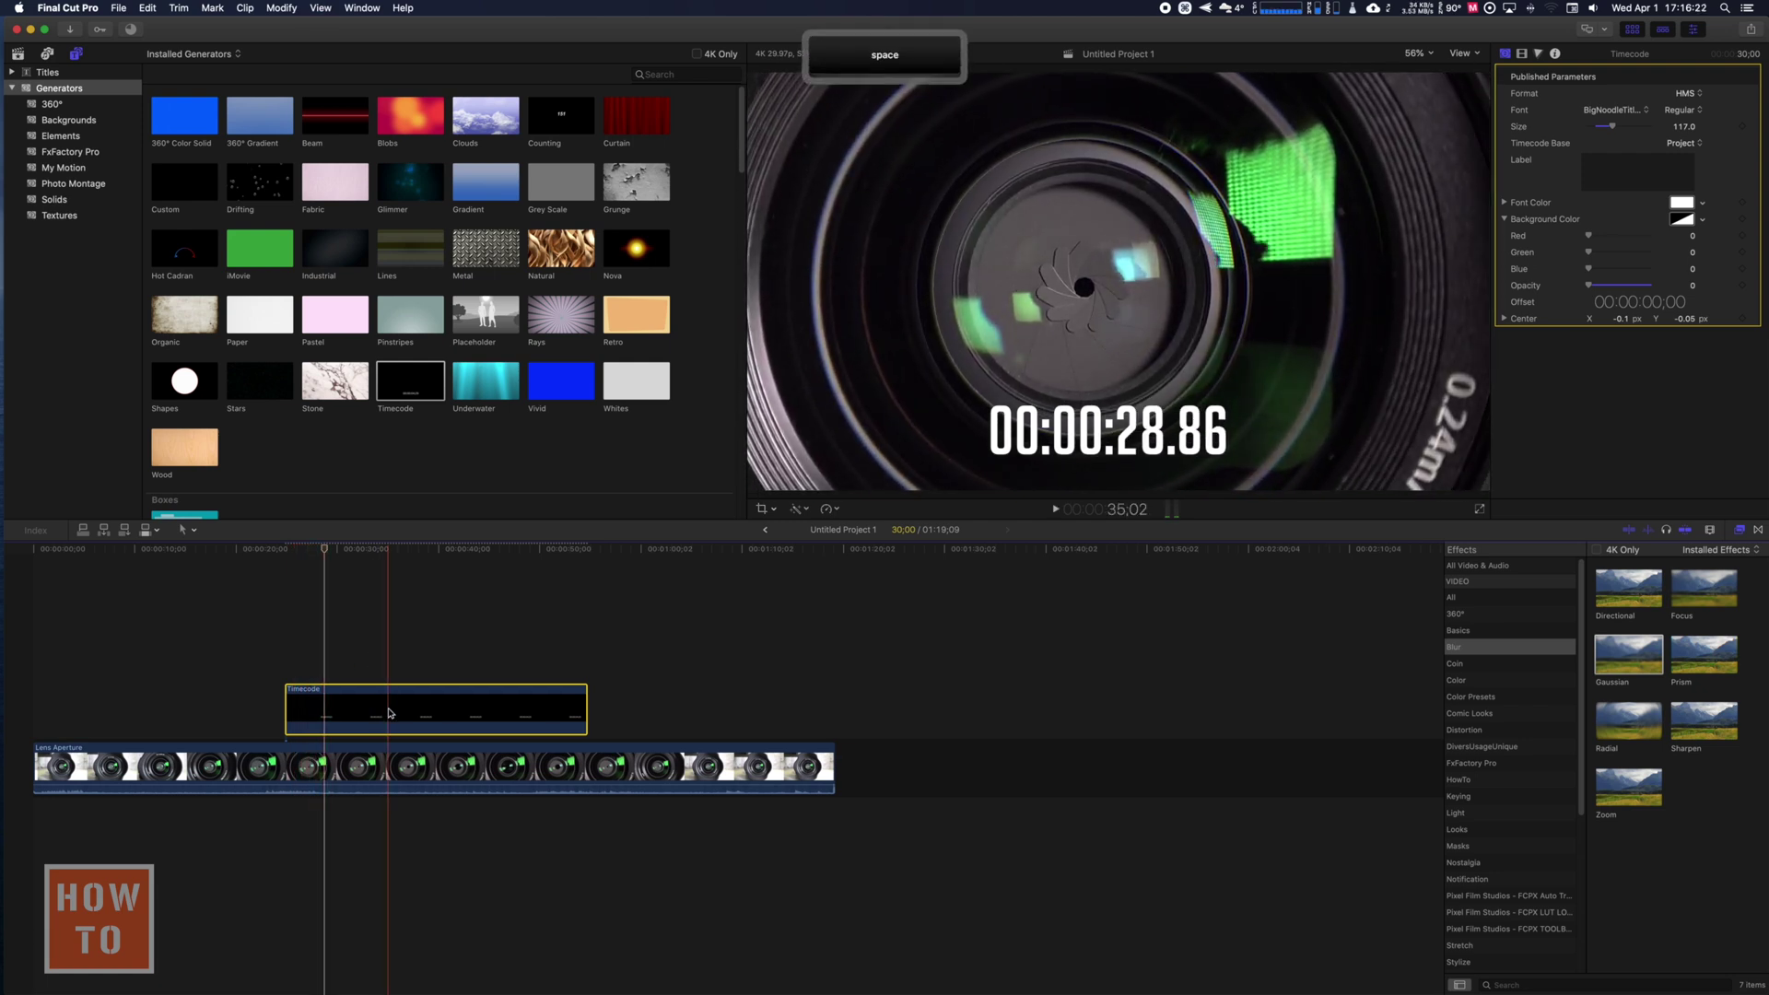
{"action": "left_click_drag", "start_coordinate": [369, 710], "coordinate": [119, 711]}
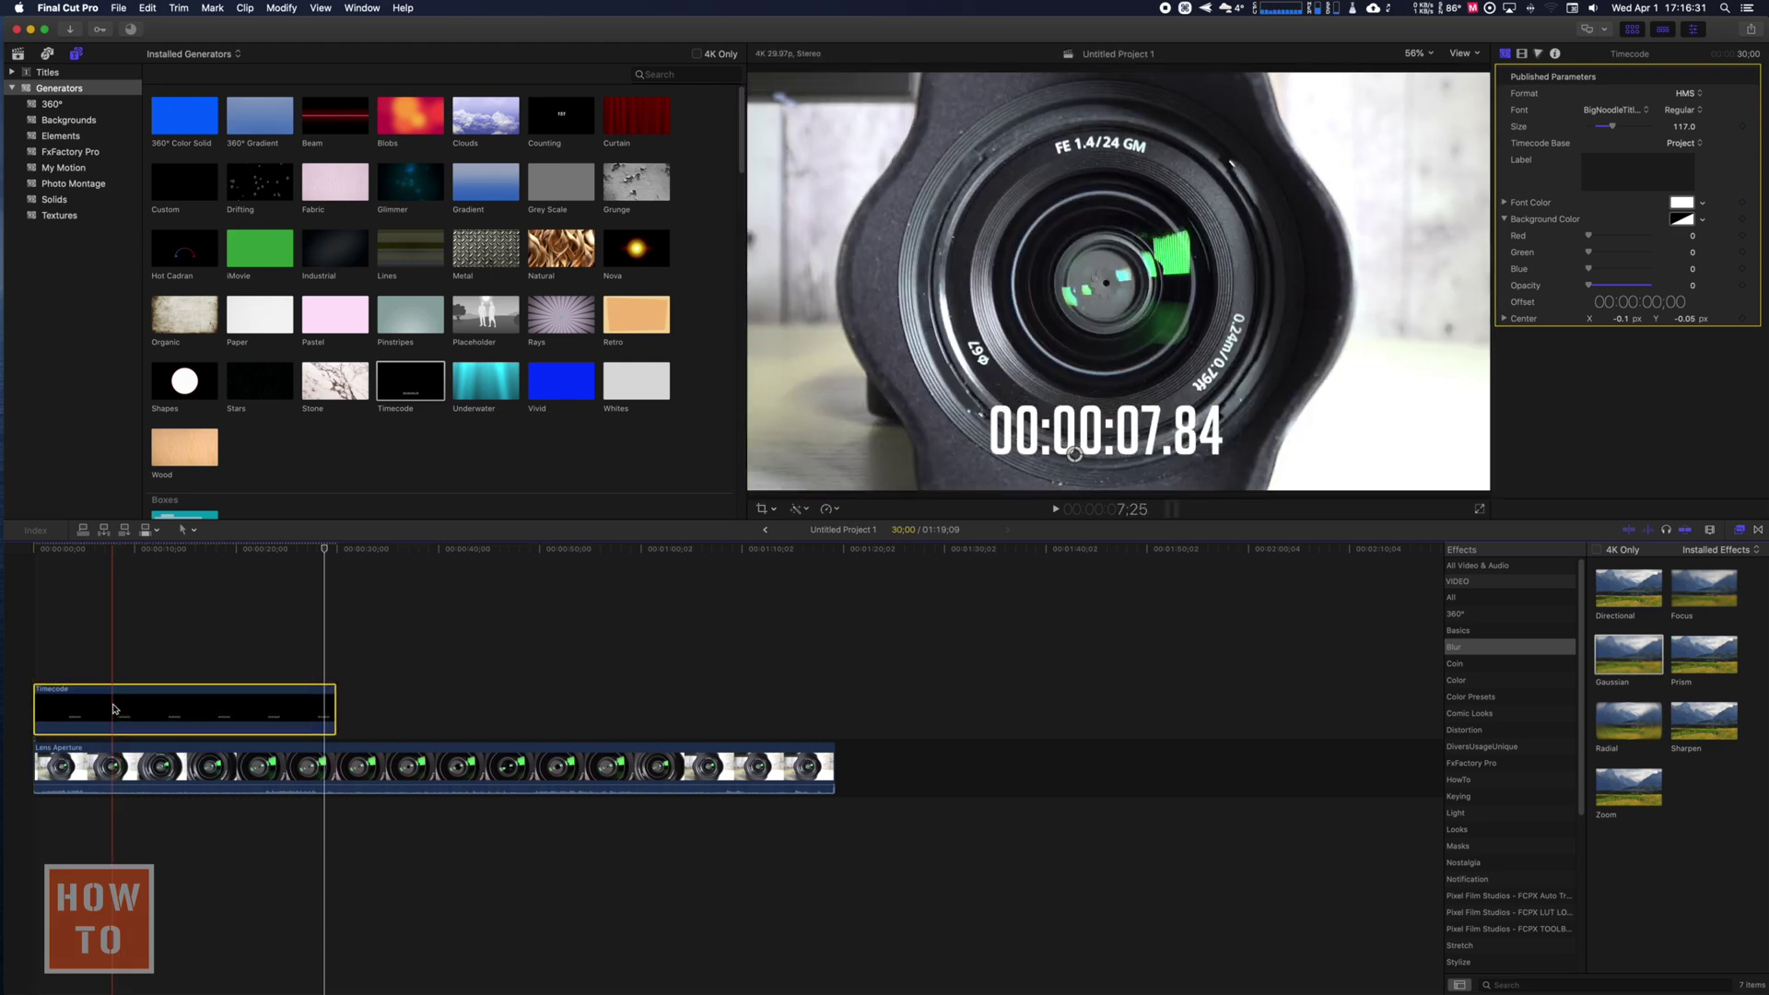
{"action": "key", "text": "alt"}
Create compound clip Untitled Project 1 Clip 1 from the timecode and move it later over the footage
{"action": "key", "text": "alt+g"}
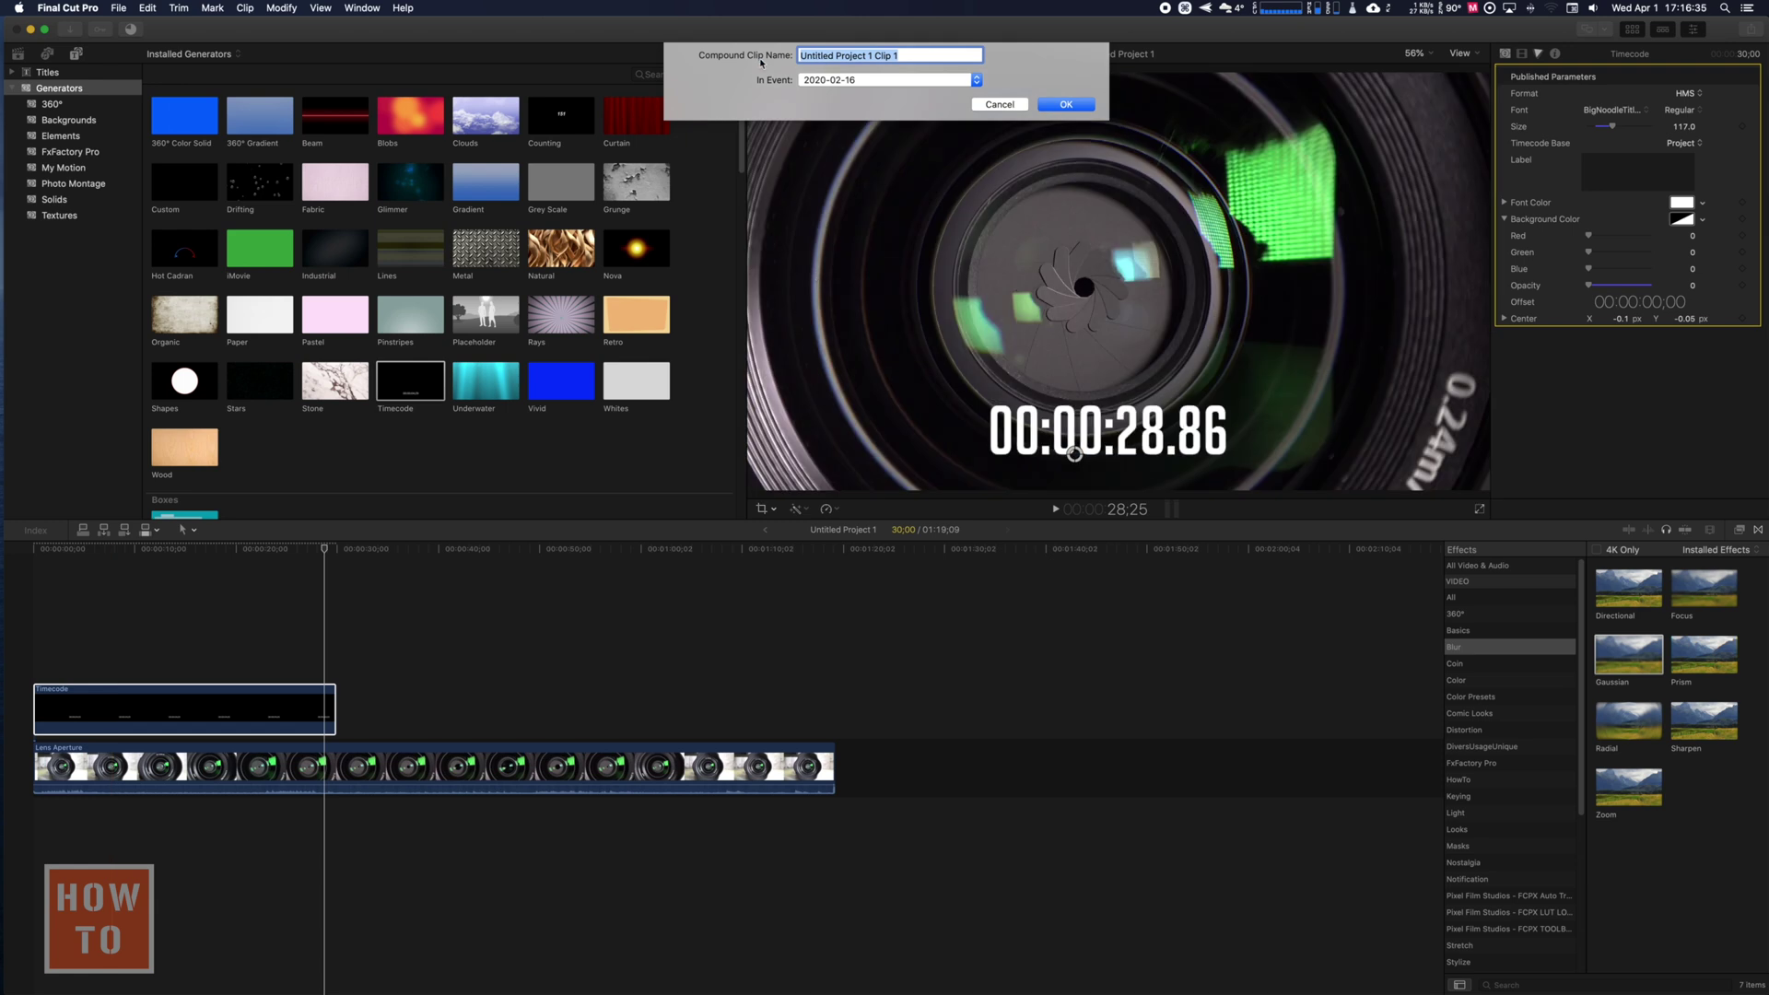
{"action": "left_click", "coordinate": [1064, 105]}
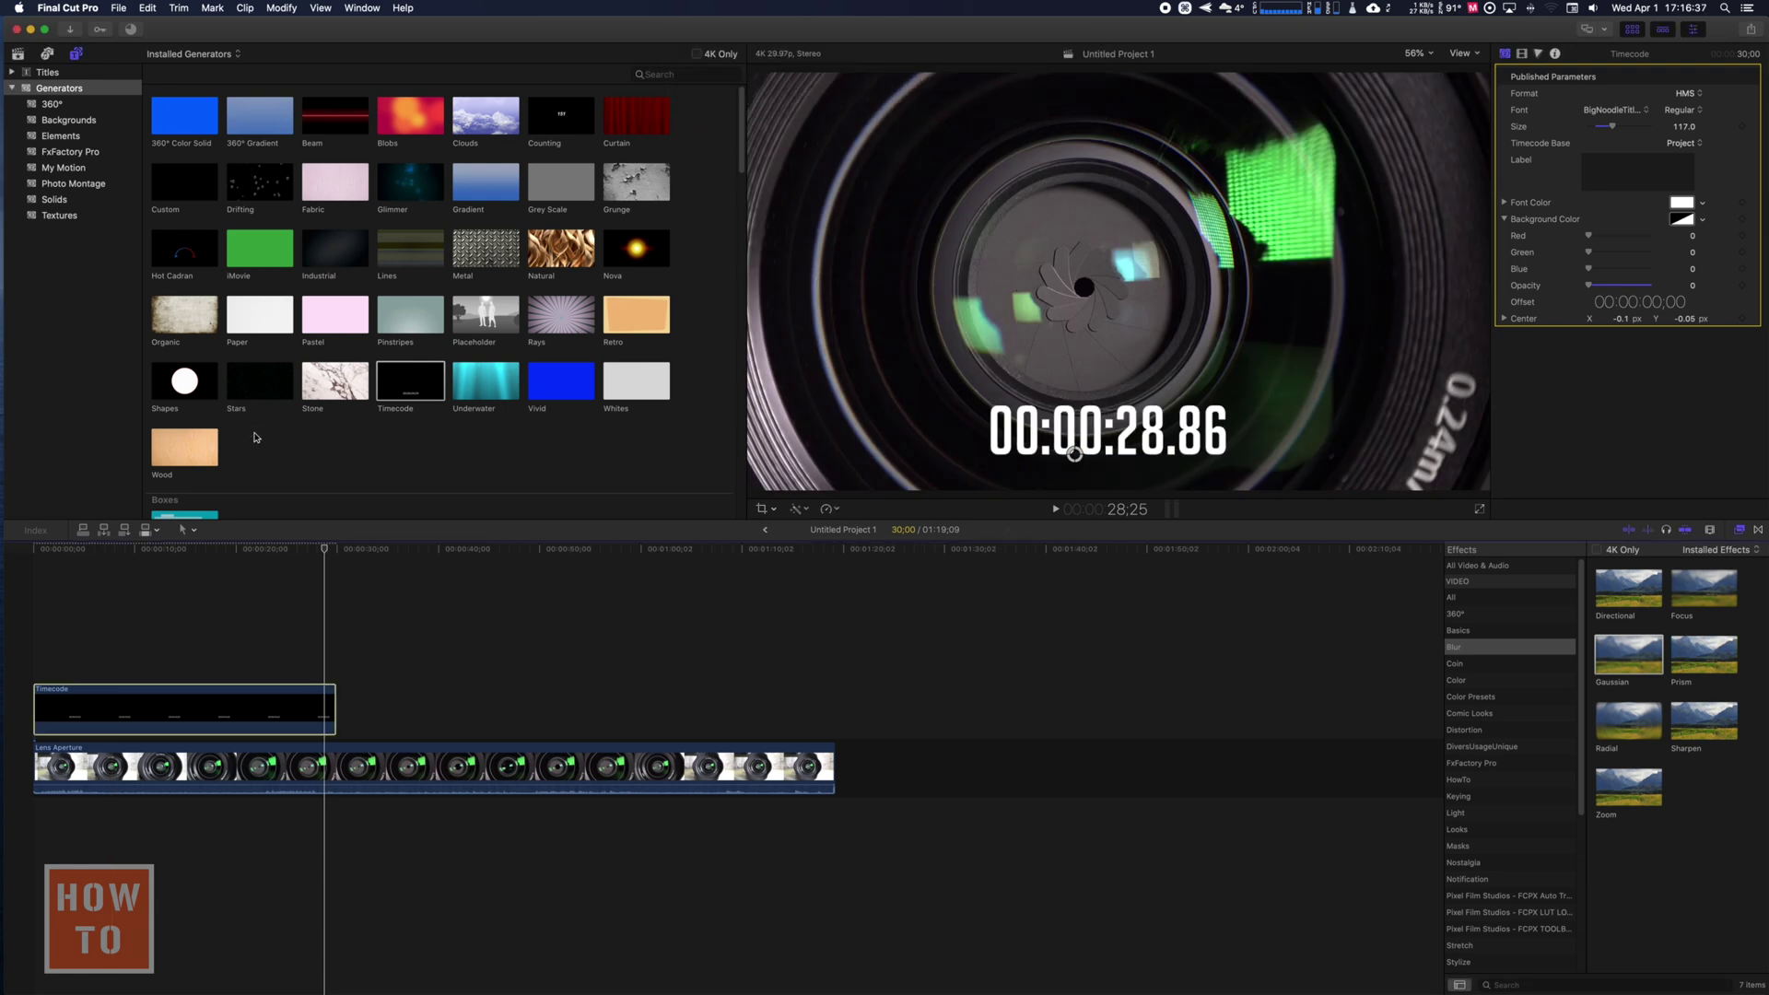
{"action": "left_click_drag", "start_coordinate": [130, 710], "coordinate": [431, 711]}
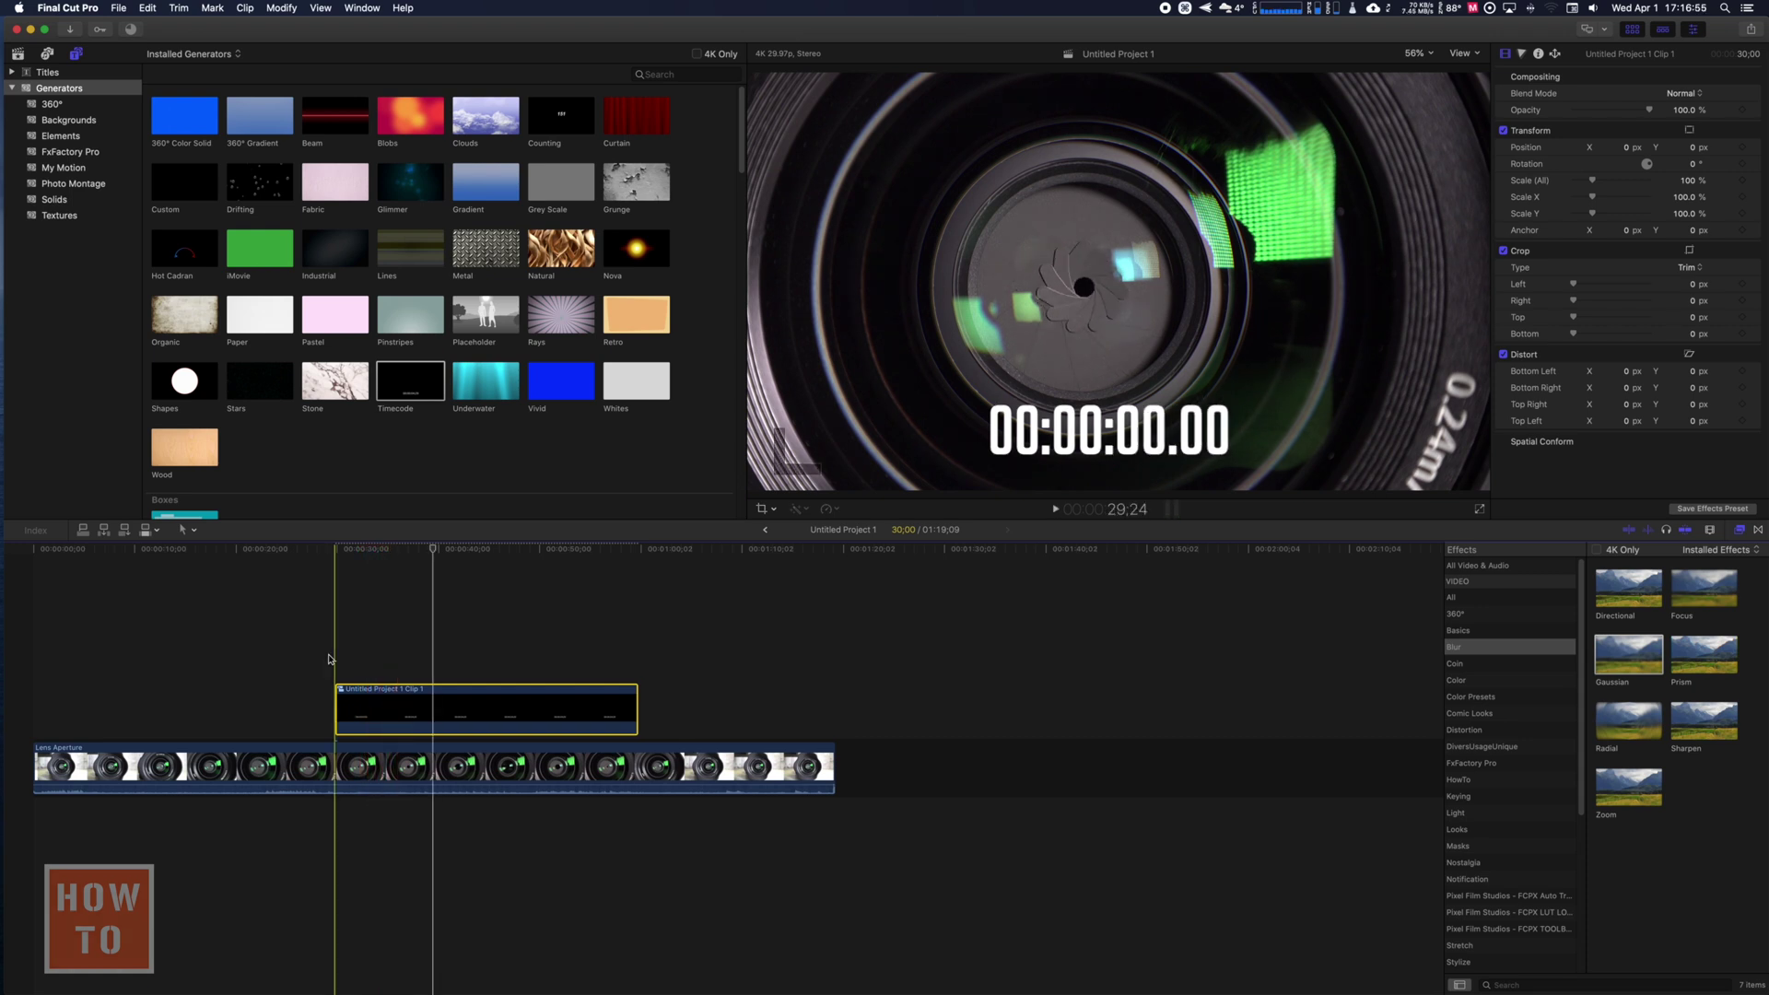
{"action": "left_click", "coordinate": [433, 666]}
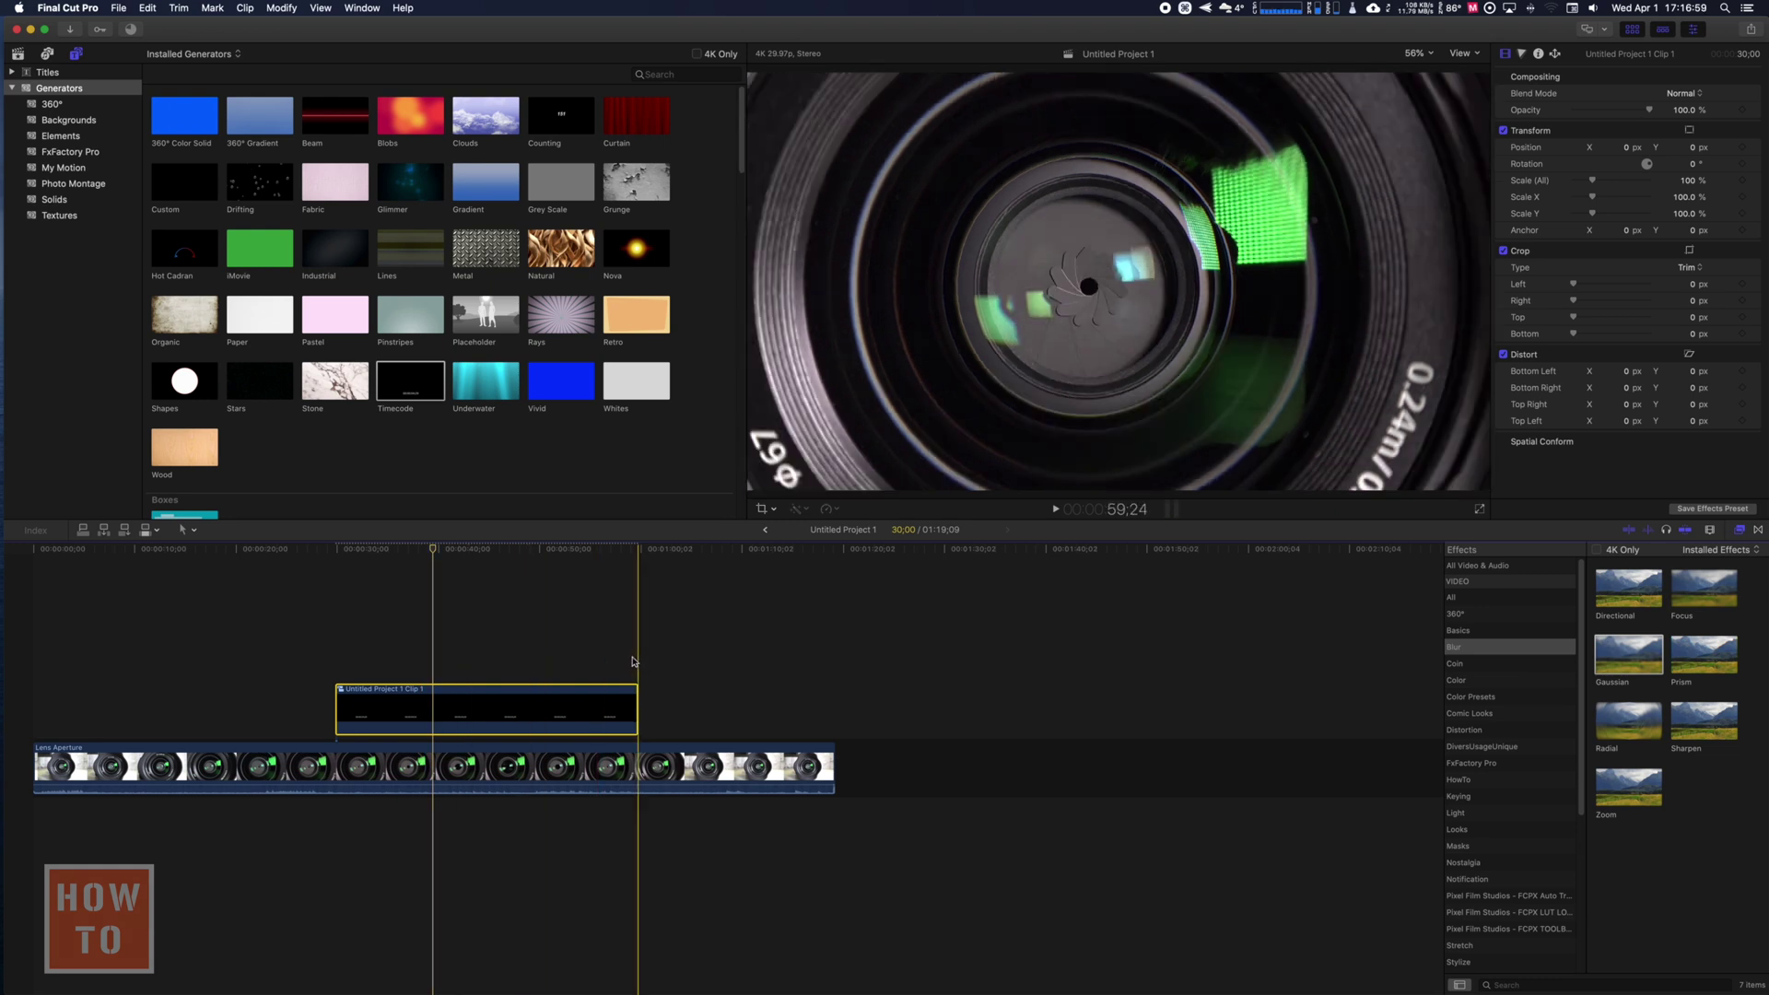
{"action": "key", "text": "space"}
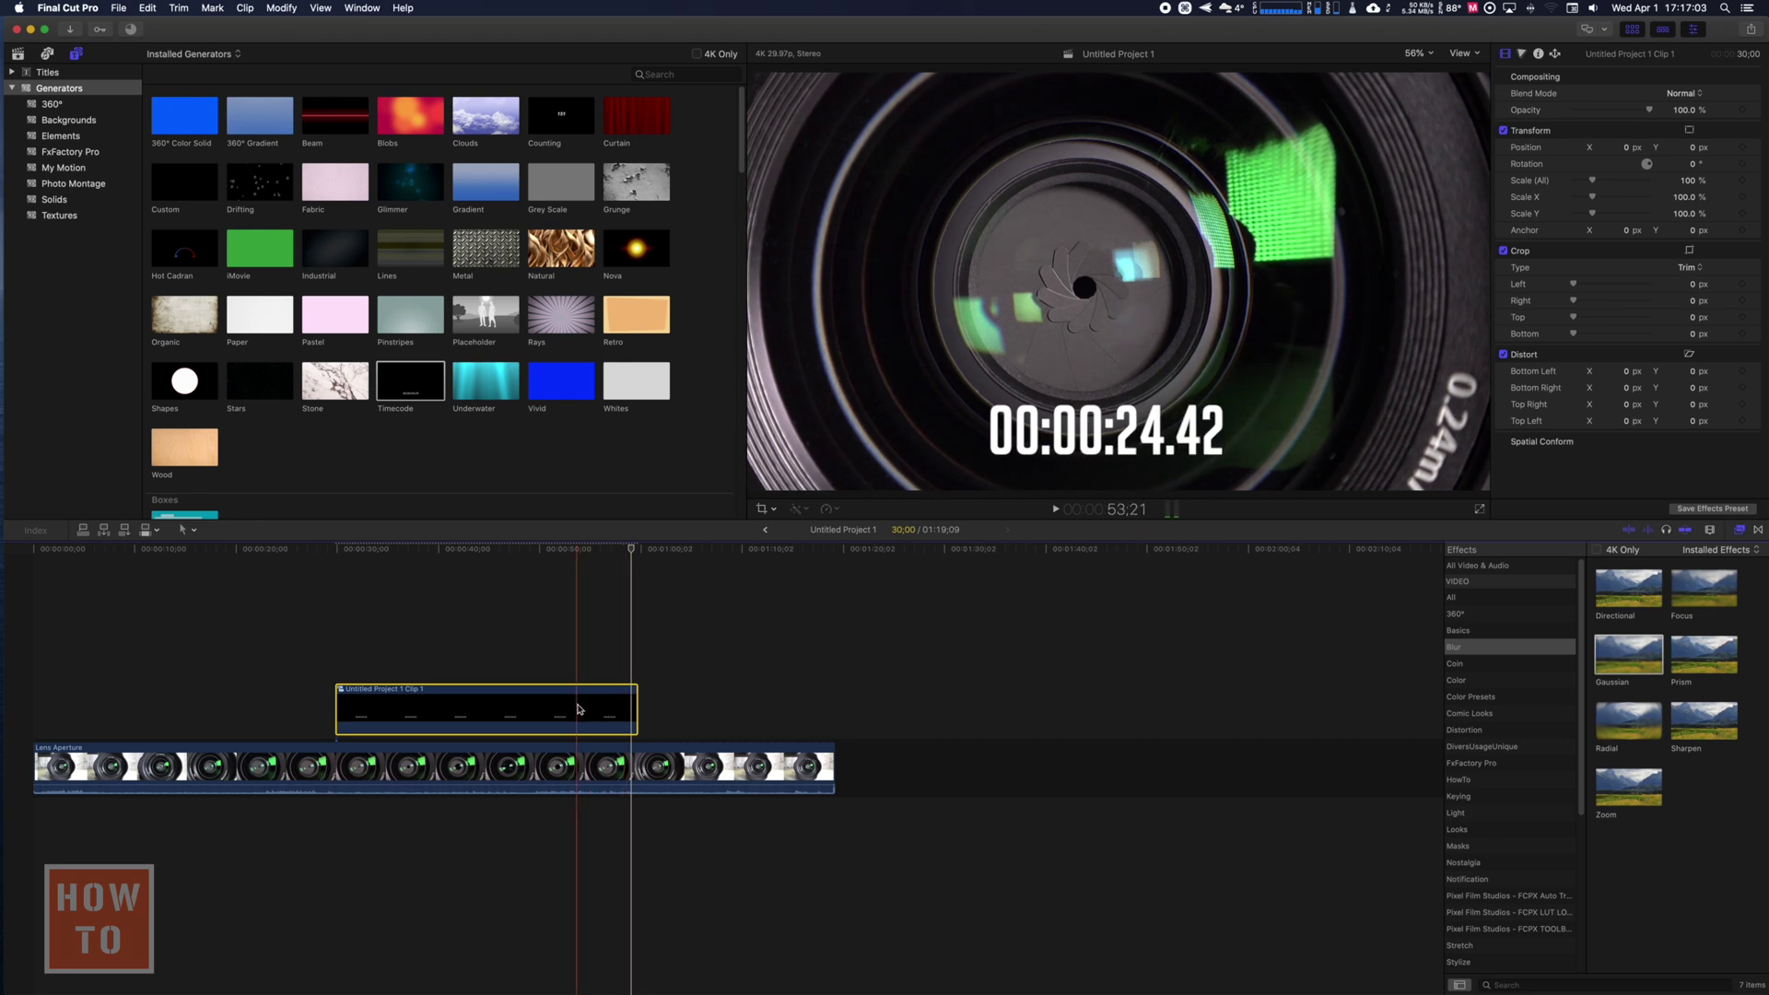
{"action": "key", "text": "super"}
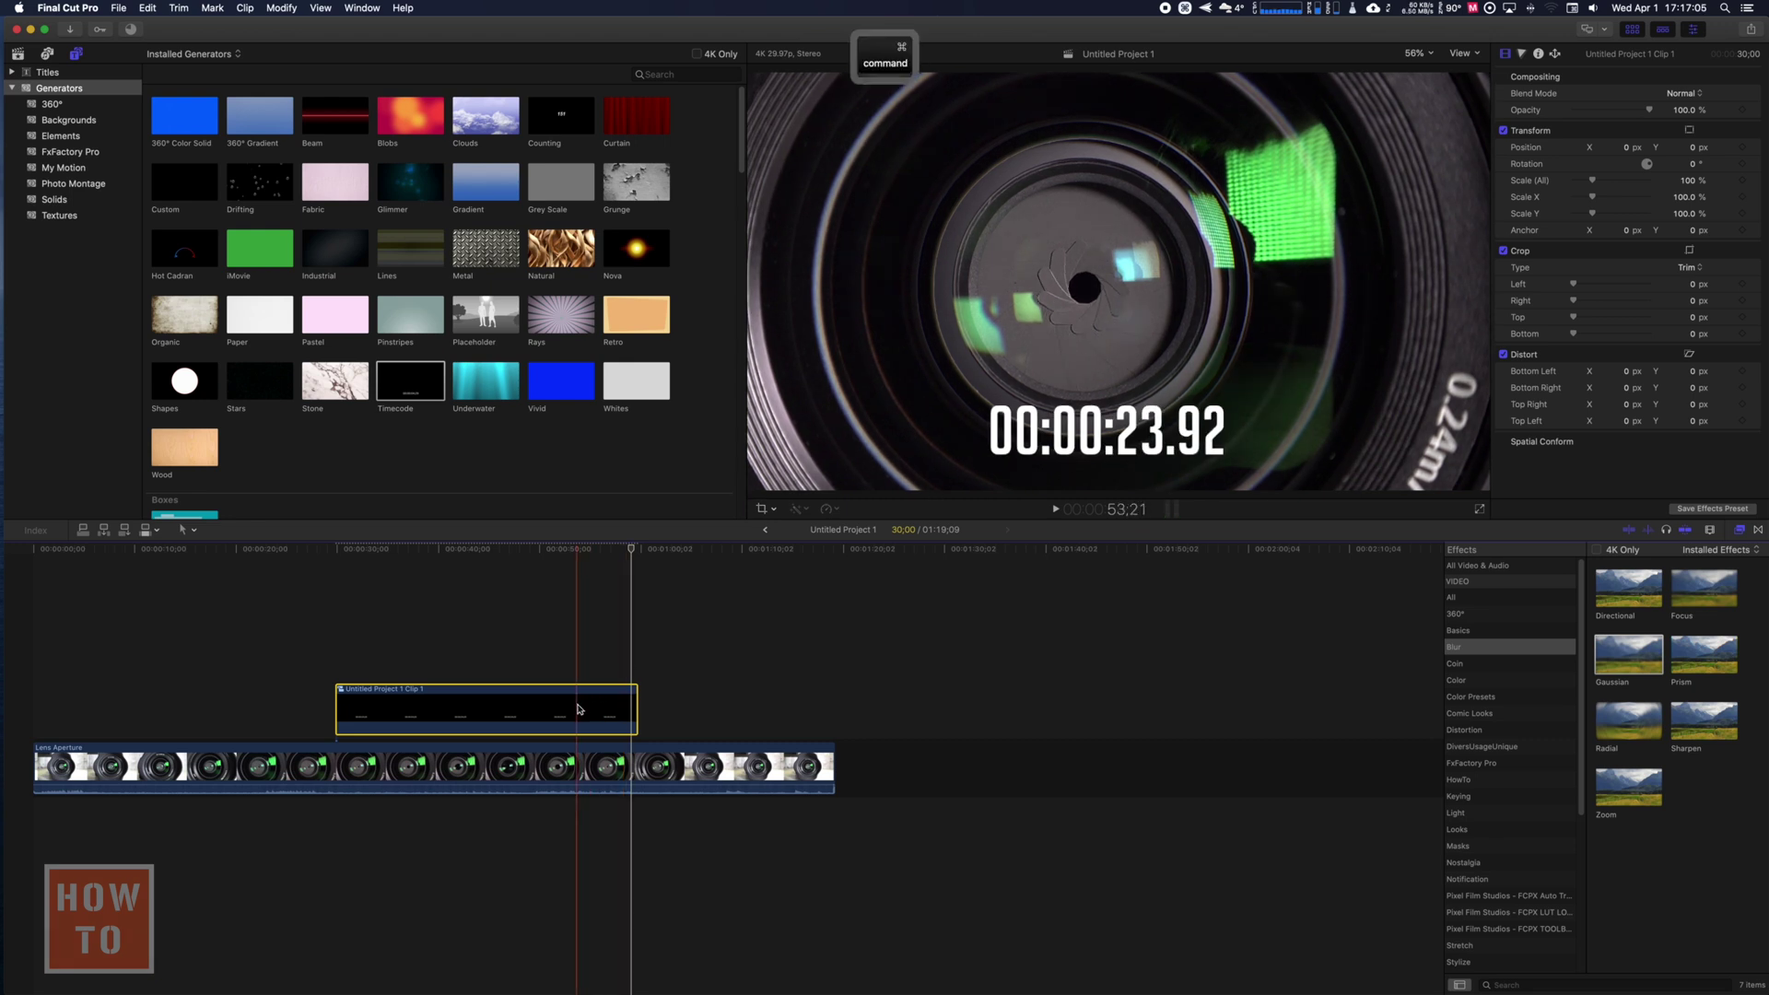
Set the compound clip's custom speed to Reverse at -100% and play the countdown
{"action": "key", "text": "super+r"}
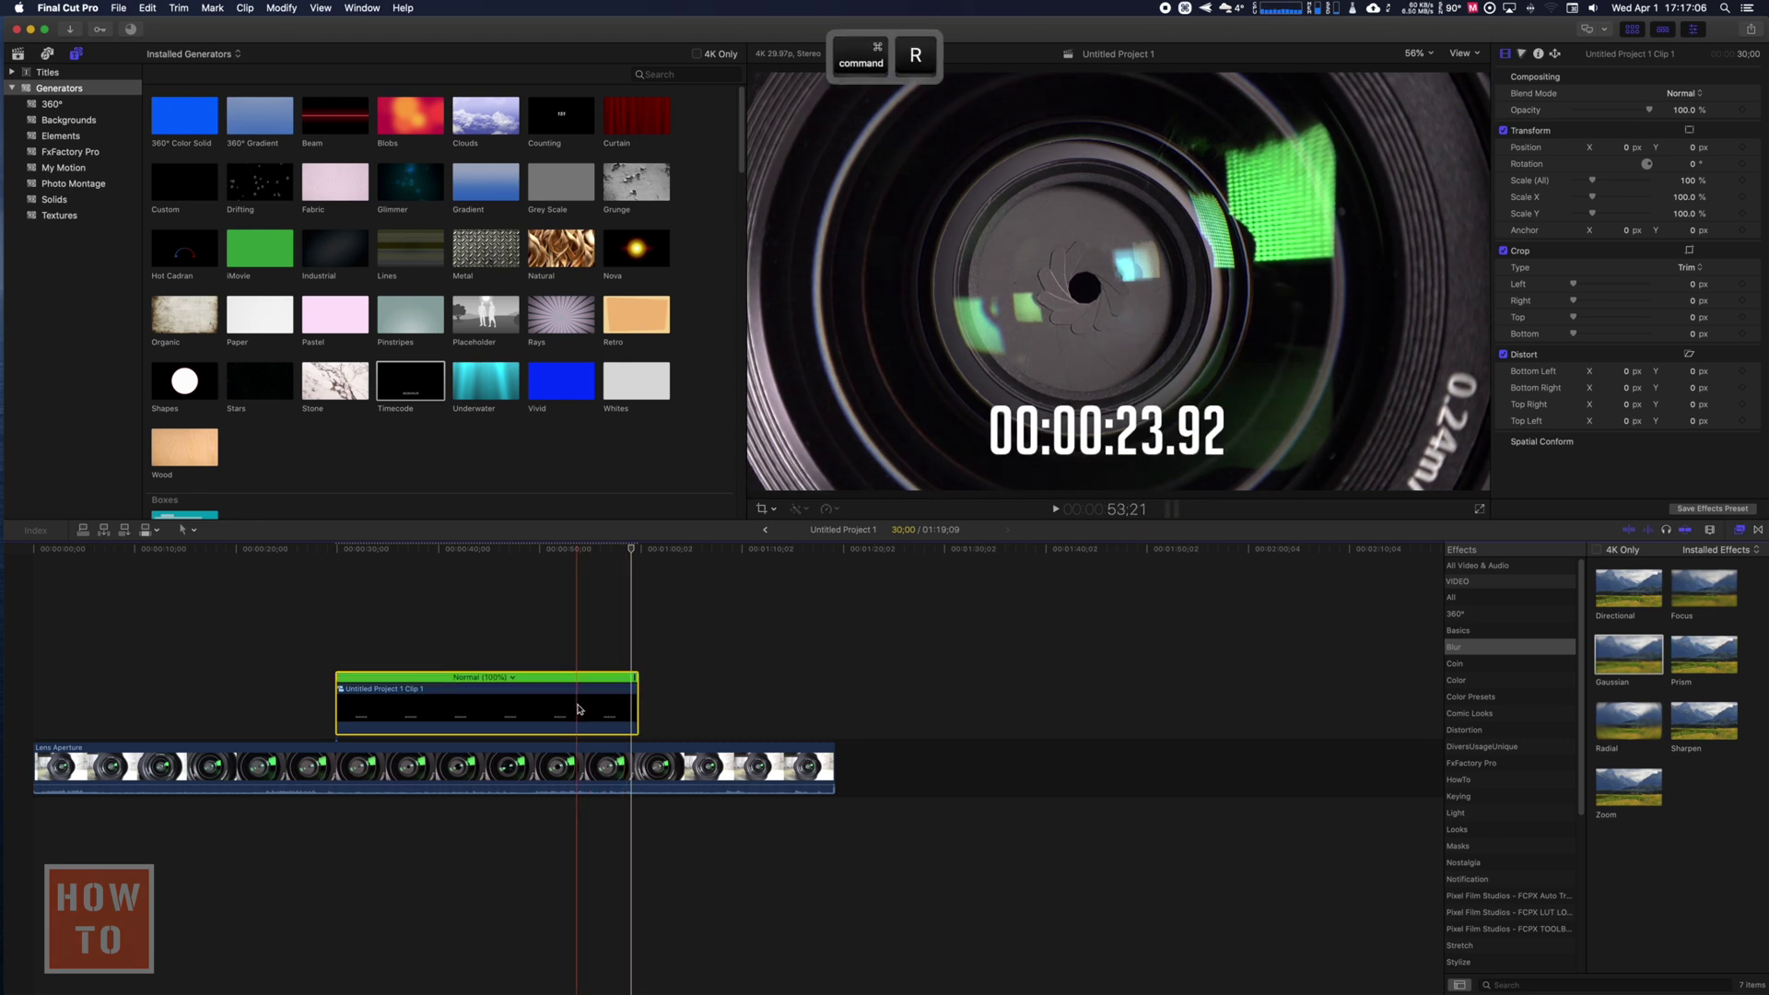
{"action": "left_click", "coordinate": [511, 677]}
{"action": "left_click", "coordinate": [526, 730]}
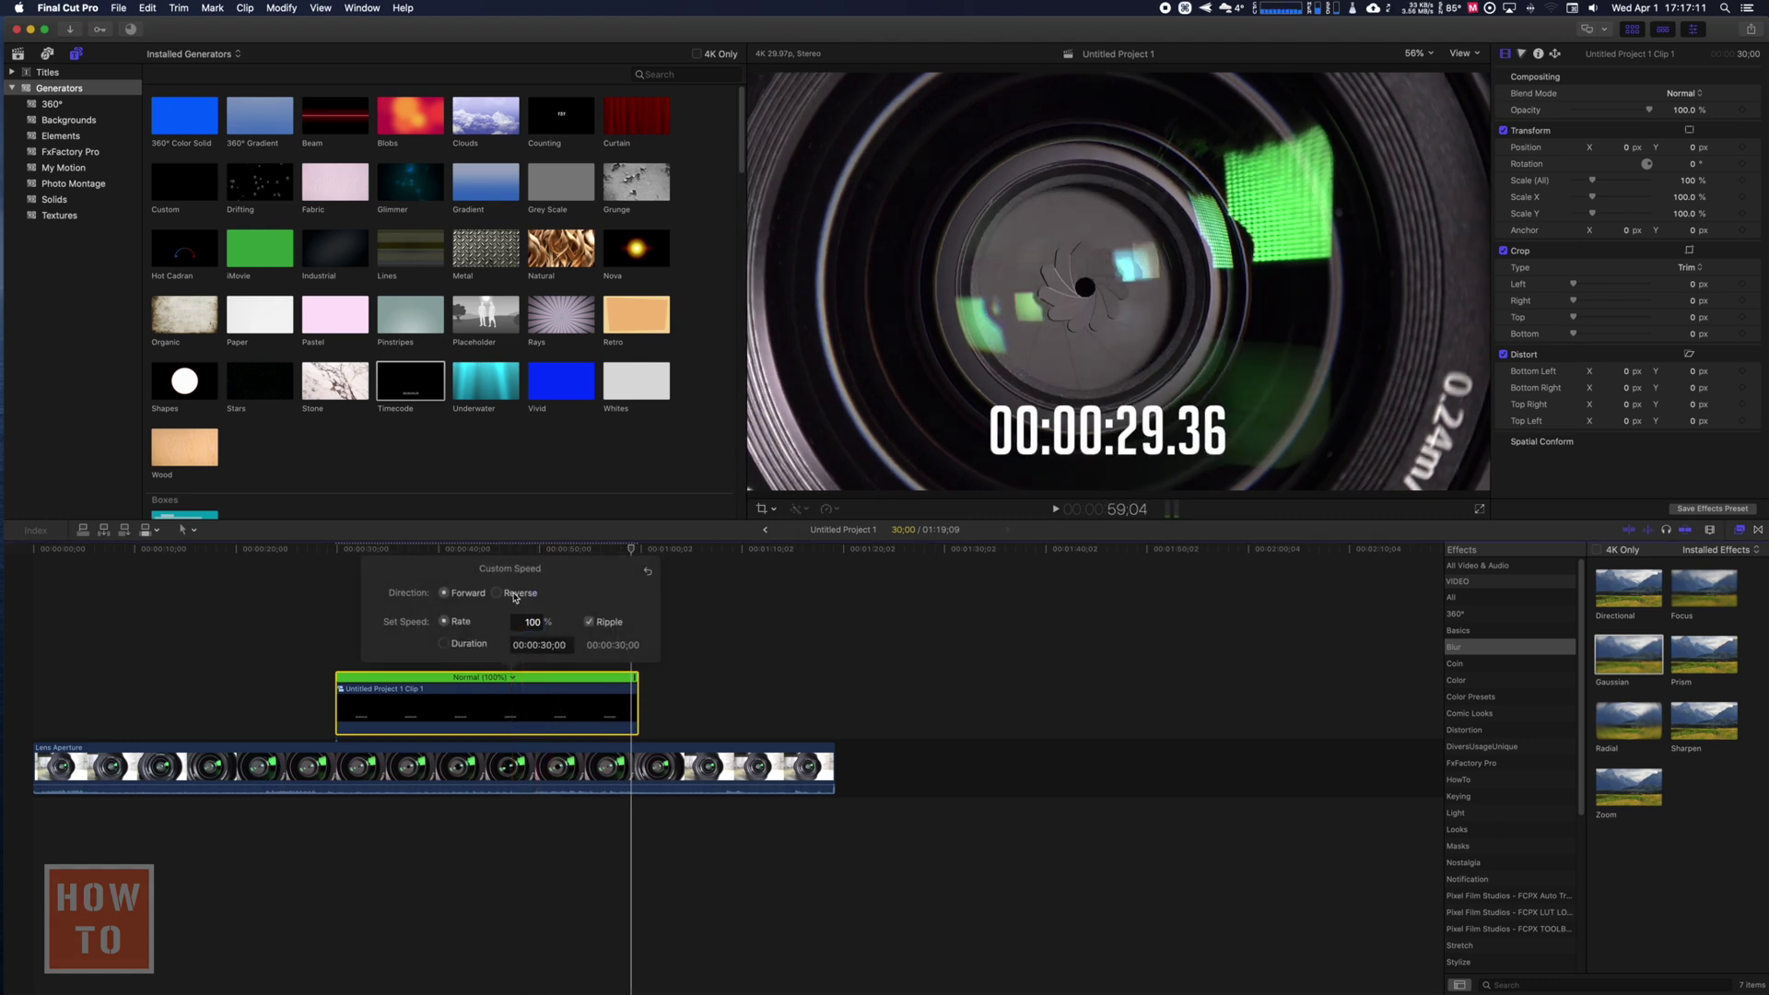
{"action": "left_click", "coordinate": [514, 594]}
{"action": "left_click", "coordinate": [337, 649]}
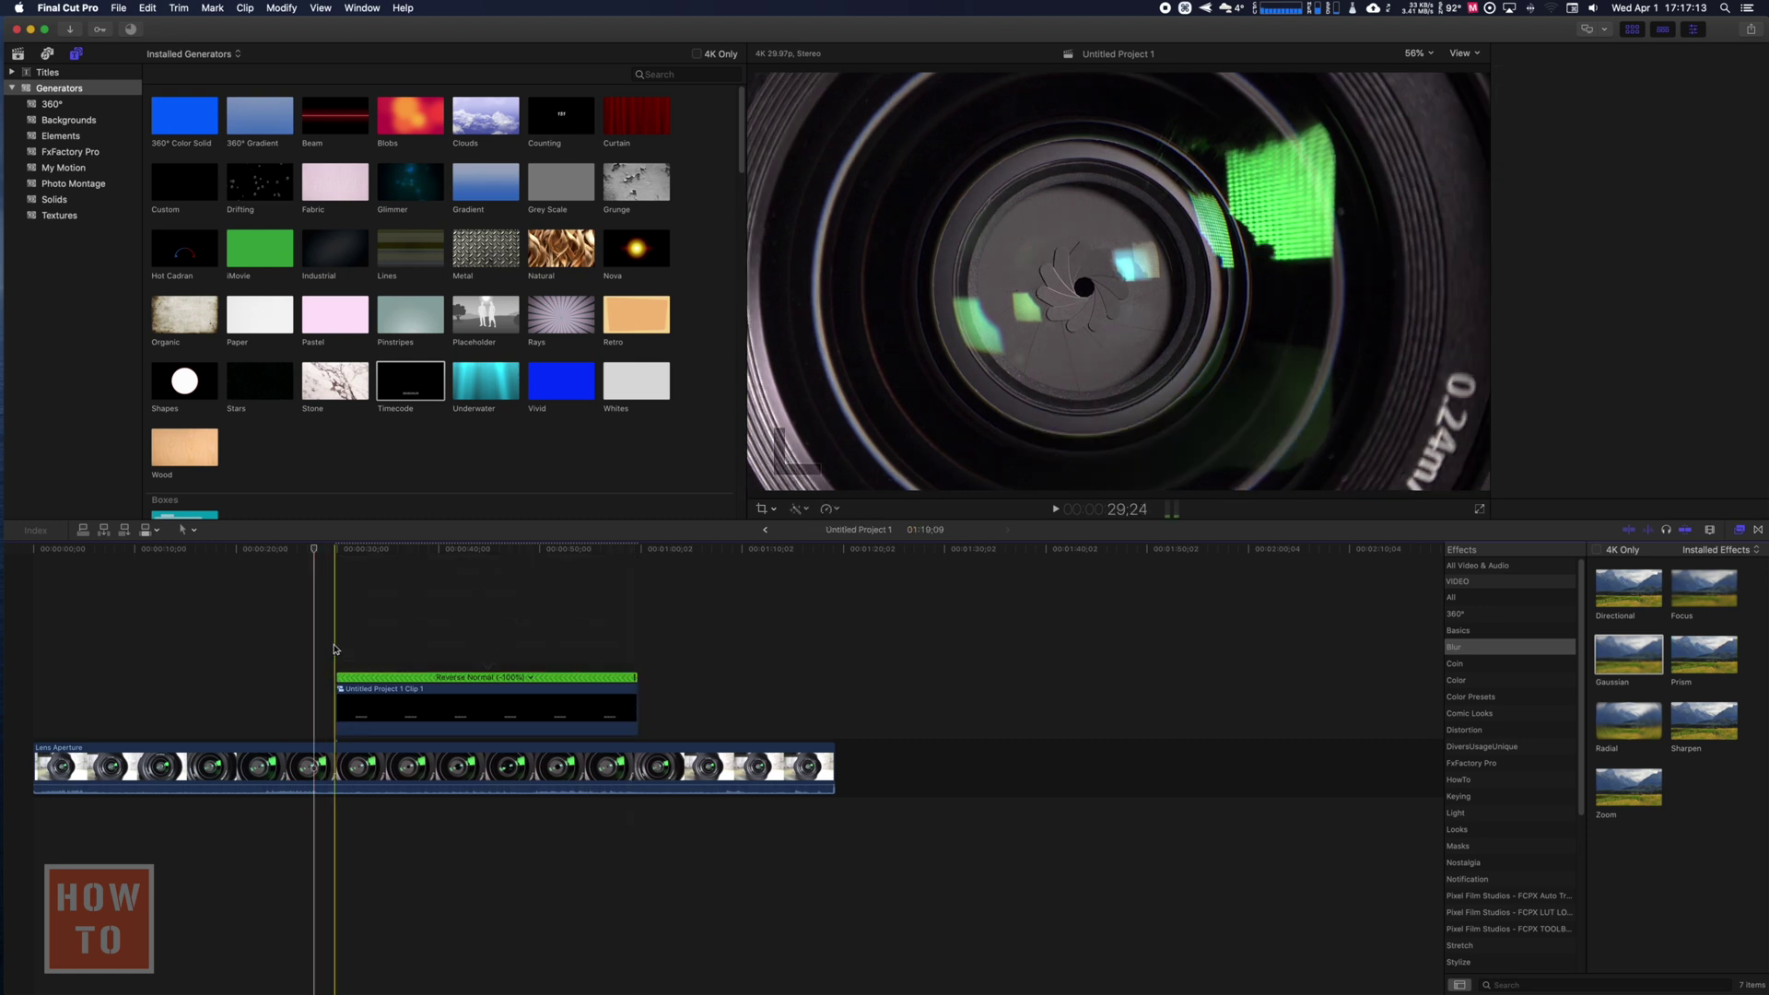
{"action": "key", "text": "space"}
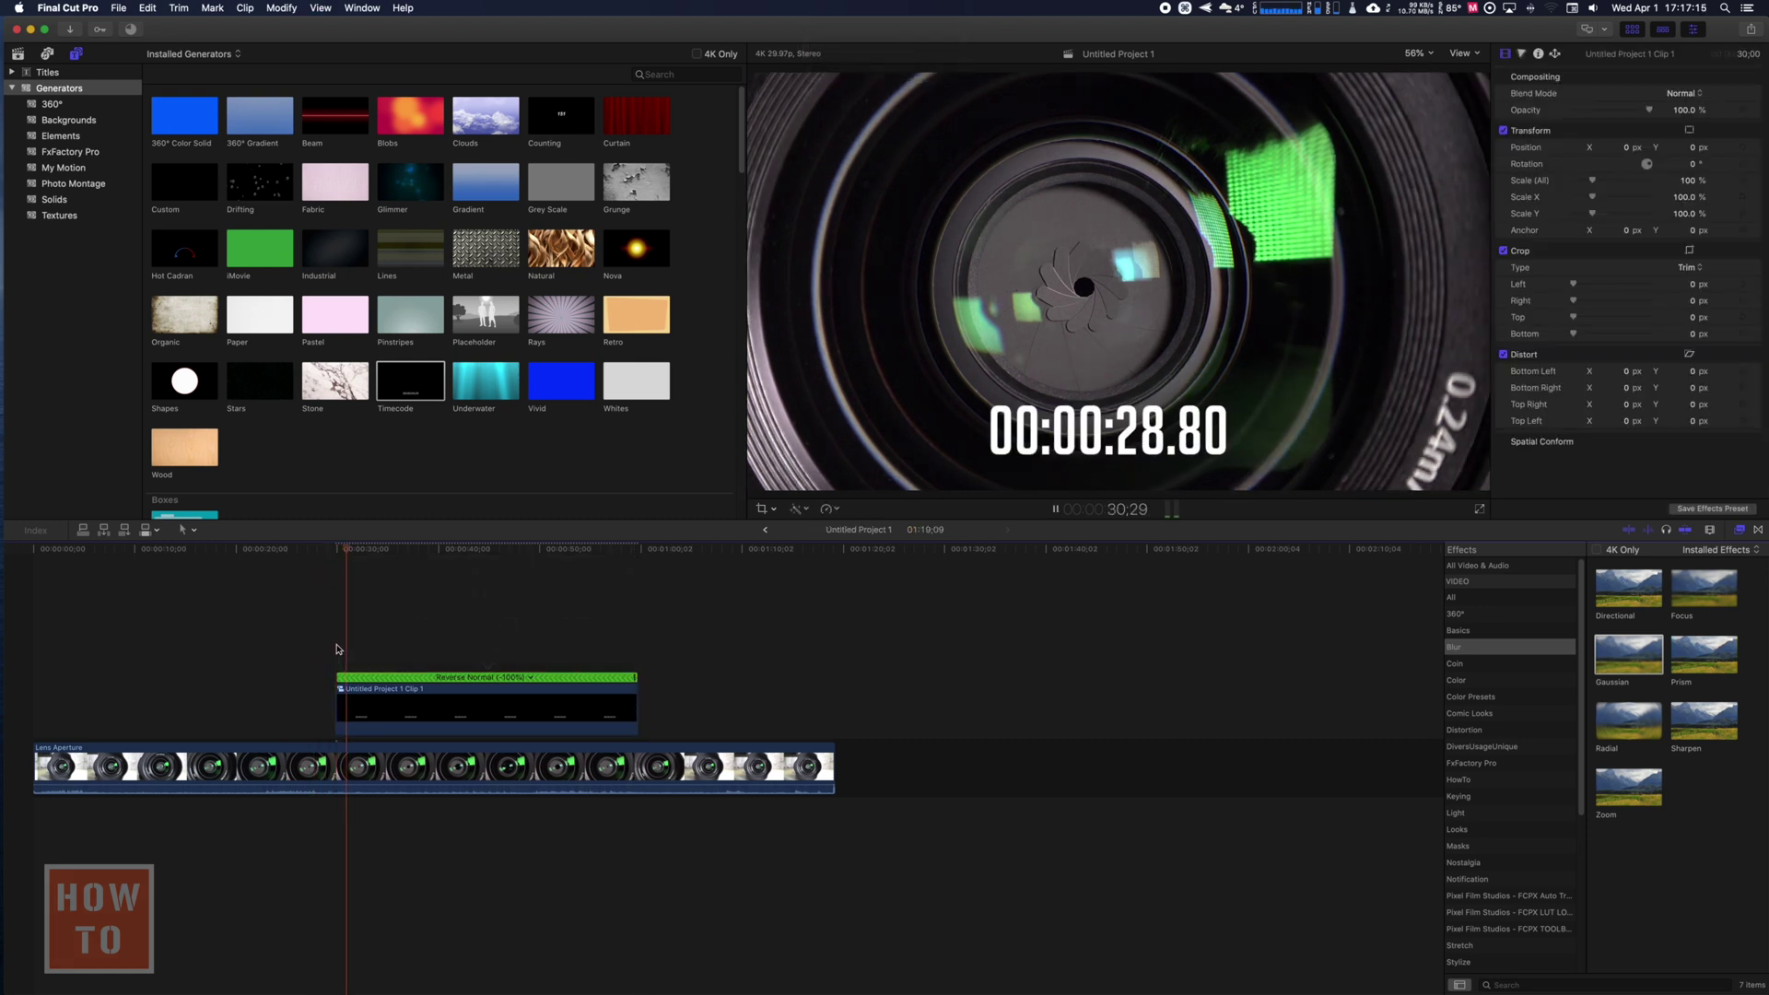
{"action": "key", "text": "space"}
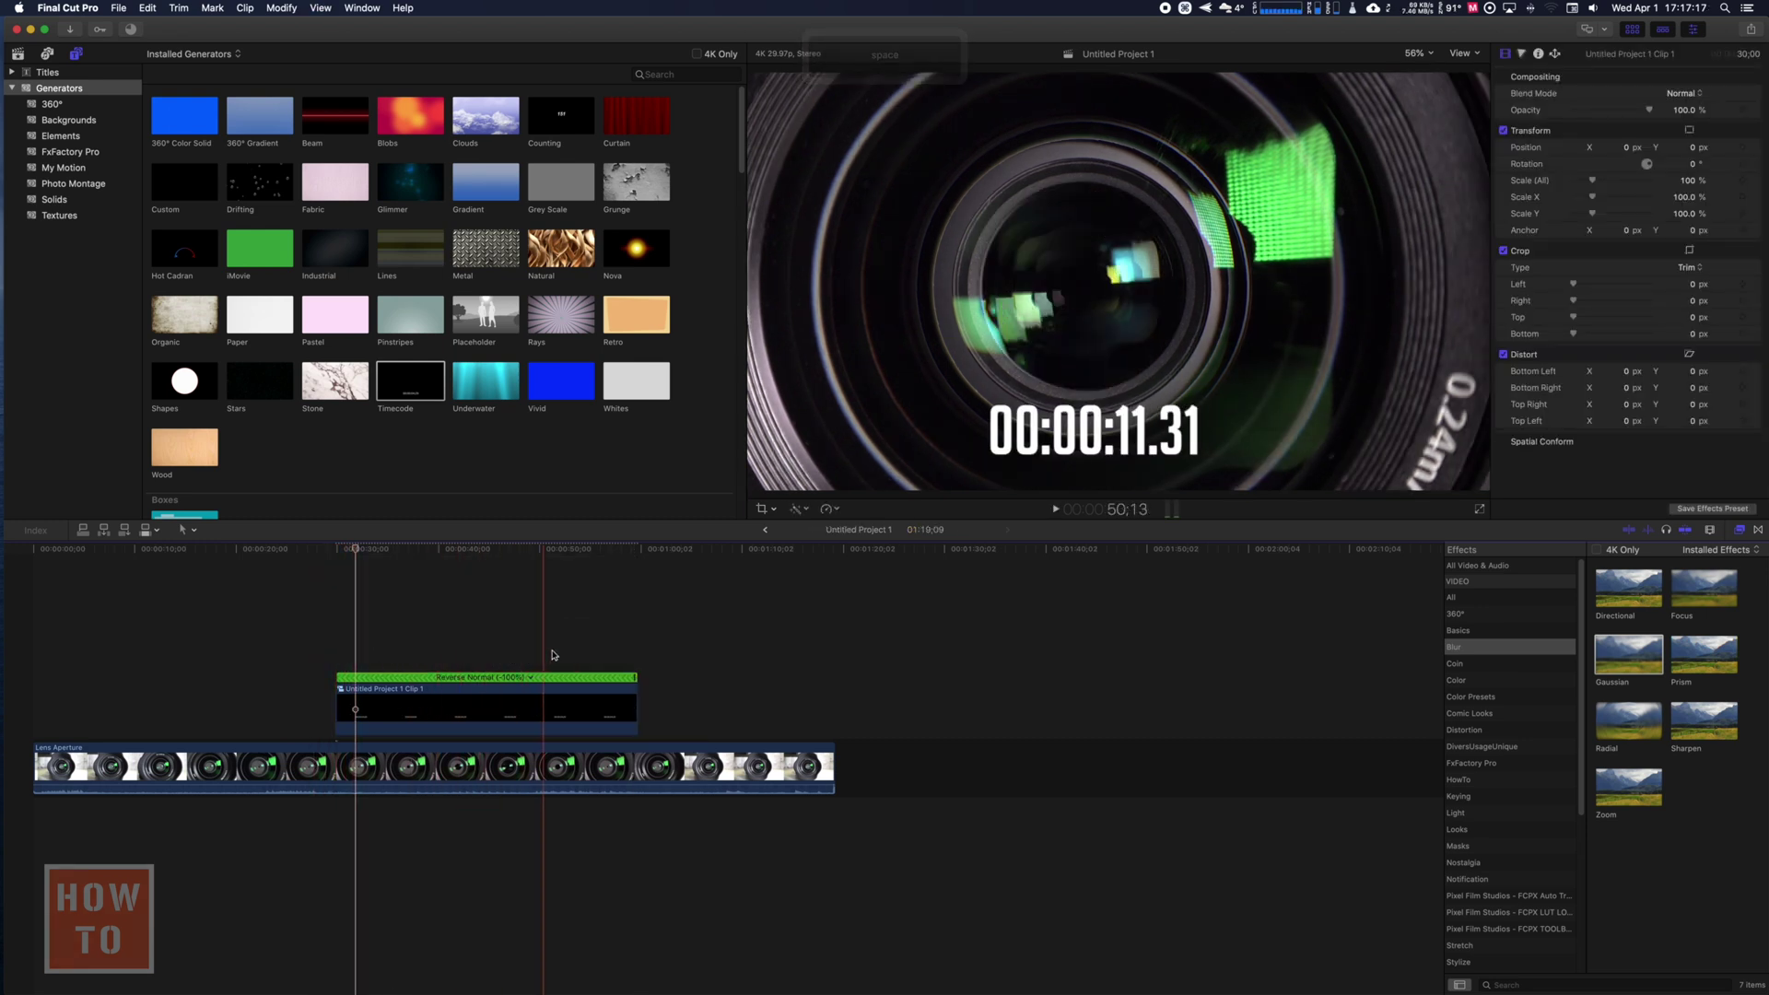
{"action": "key", "text": "space"}
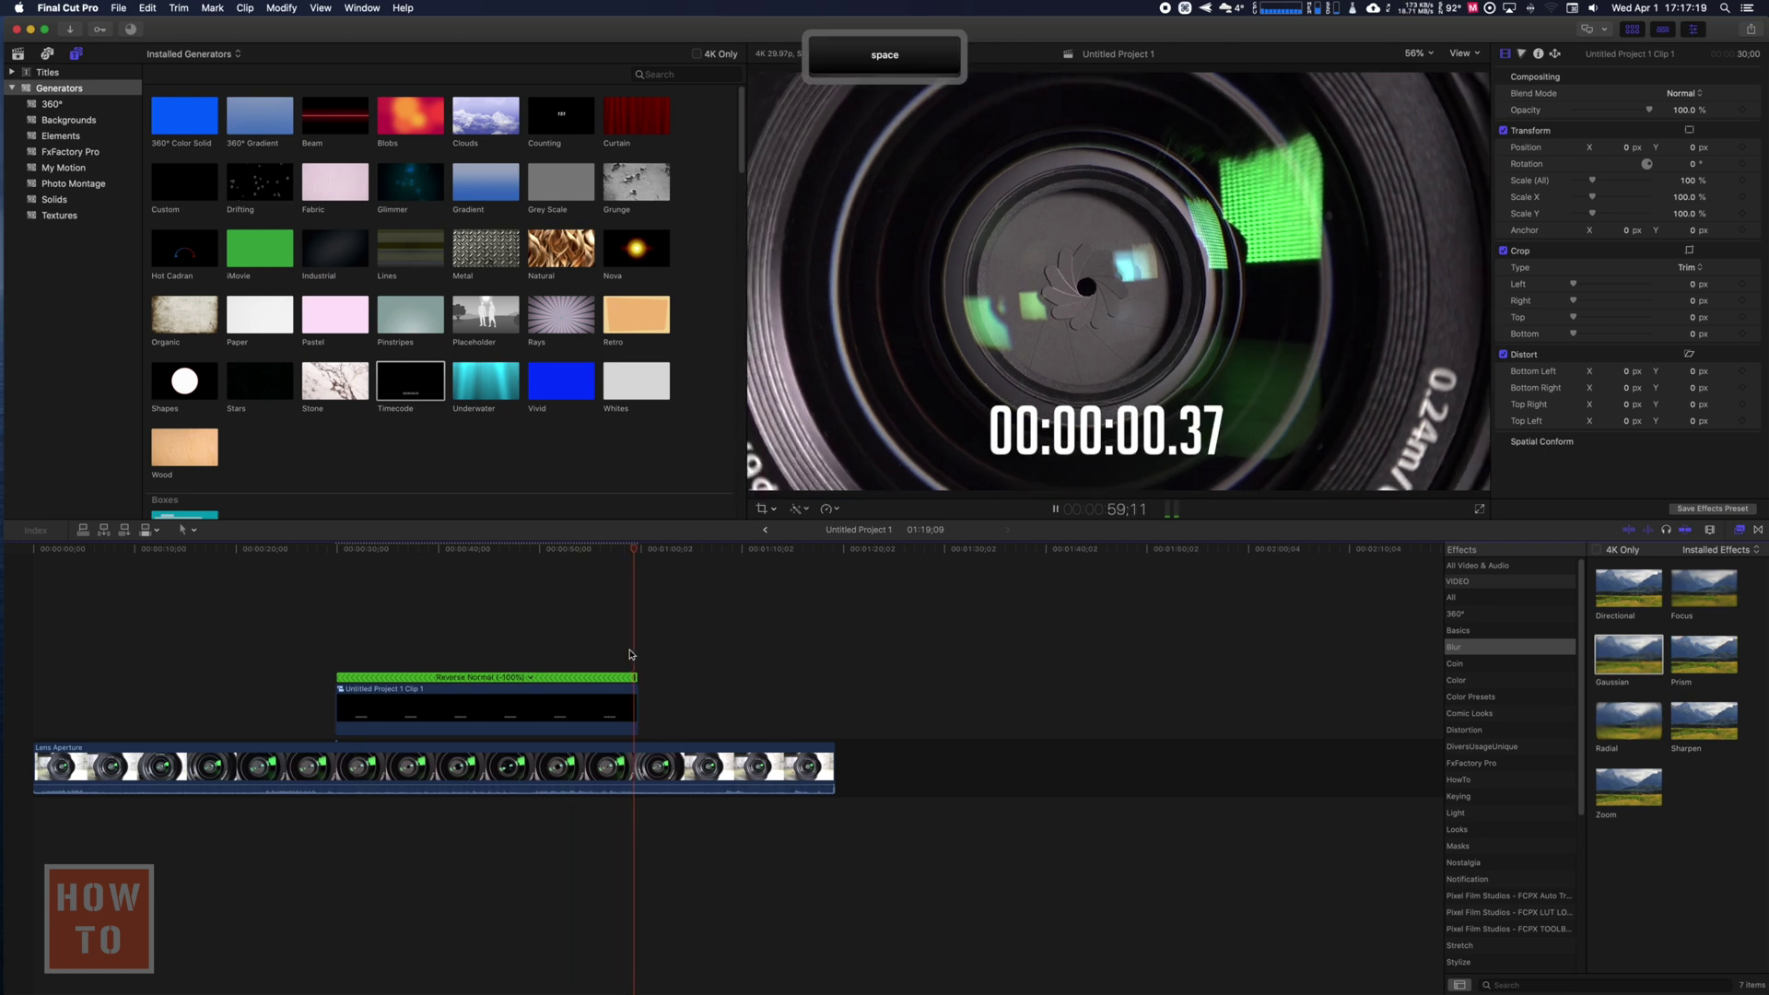
{"action": "key", "text": "space"}
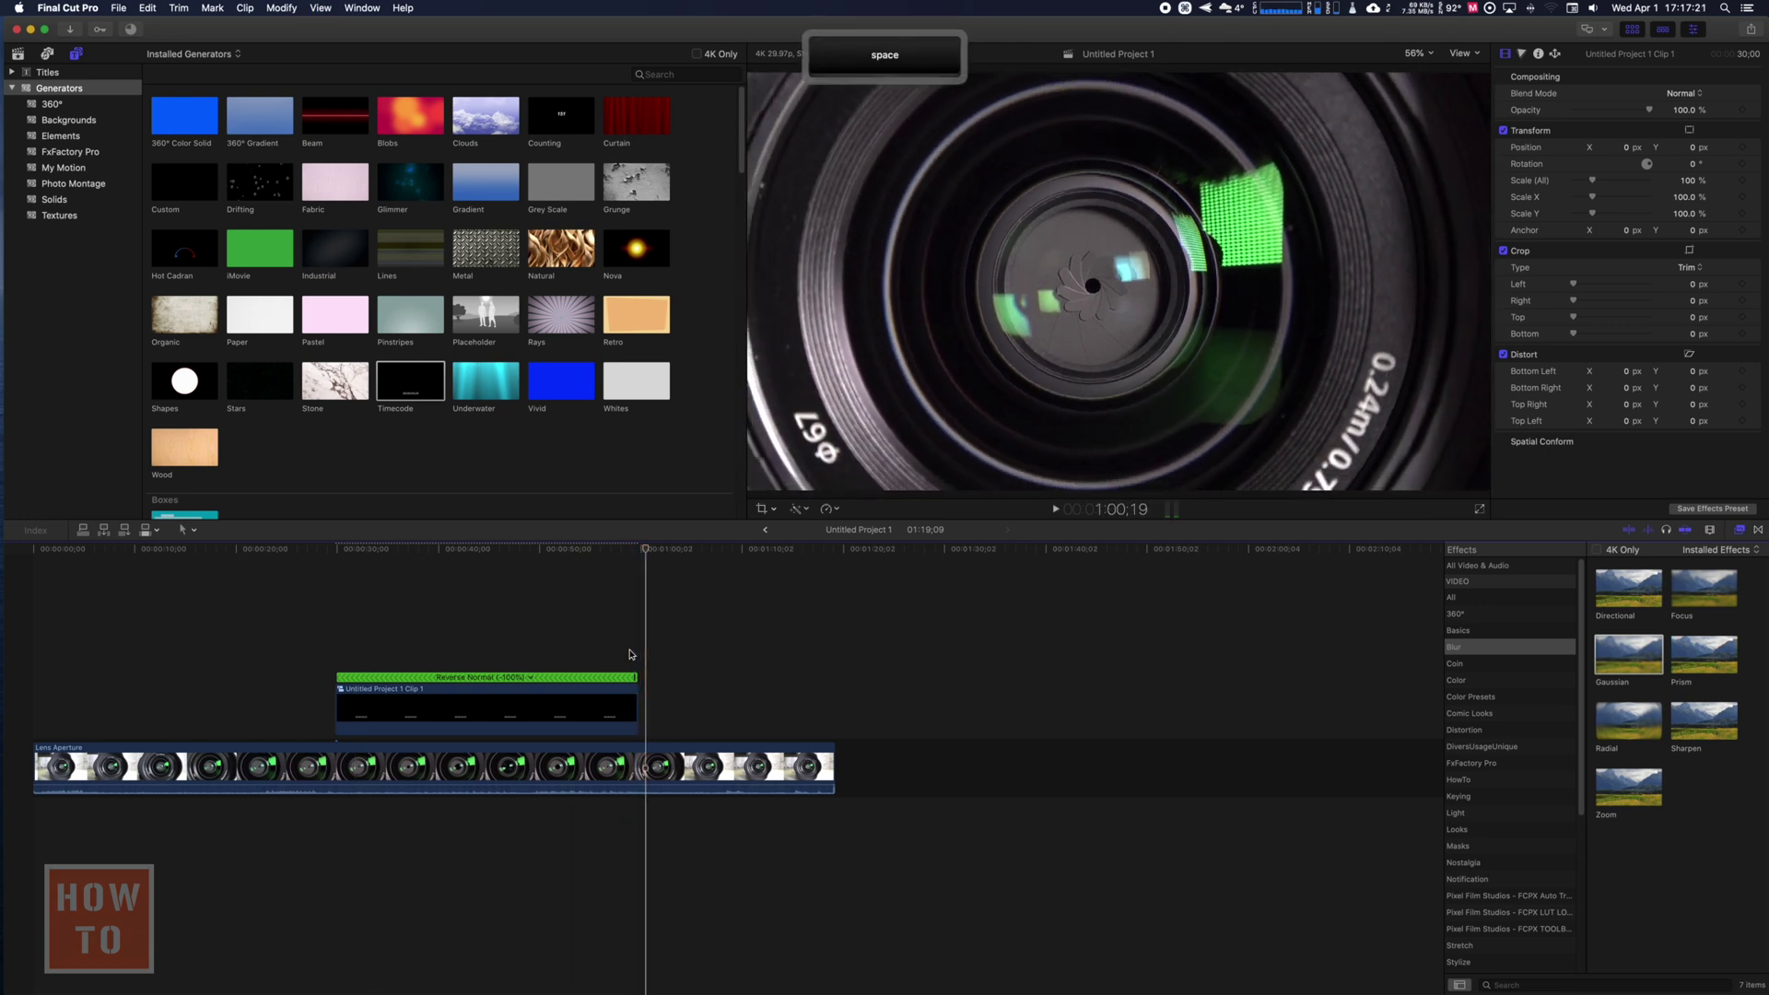
{"action": "key", "text": "Up"}
{"action": "key", "text": "Up"}
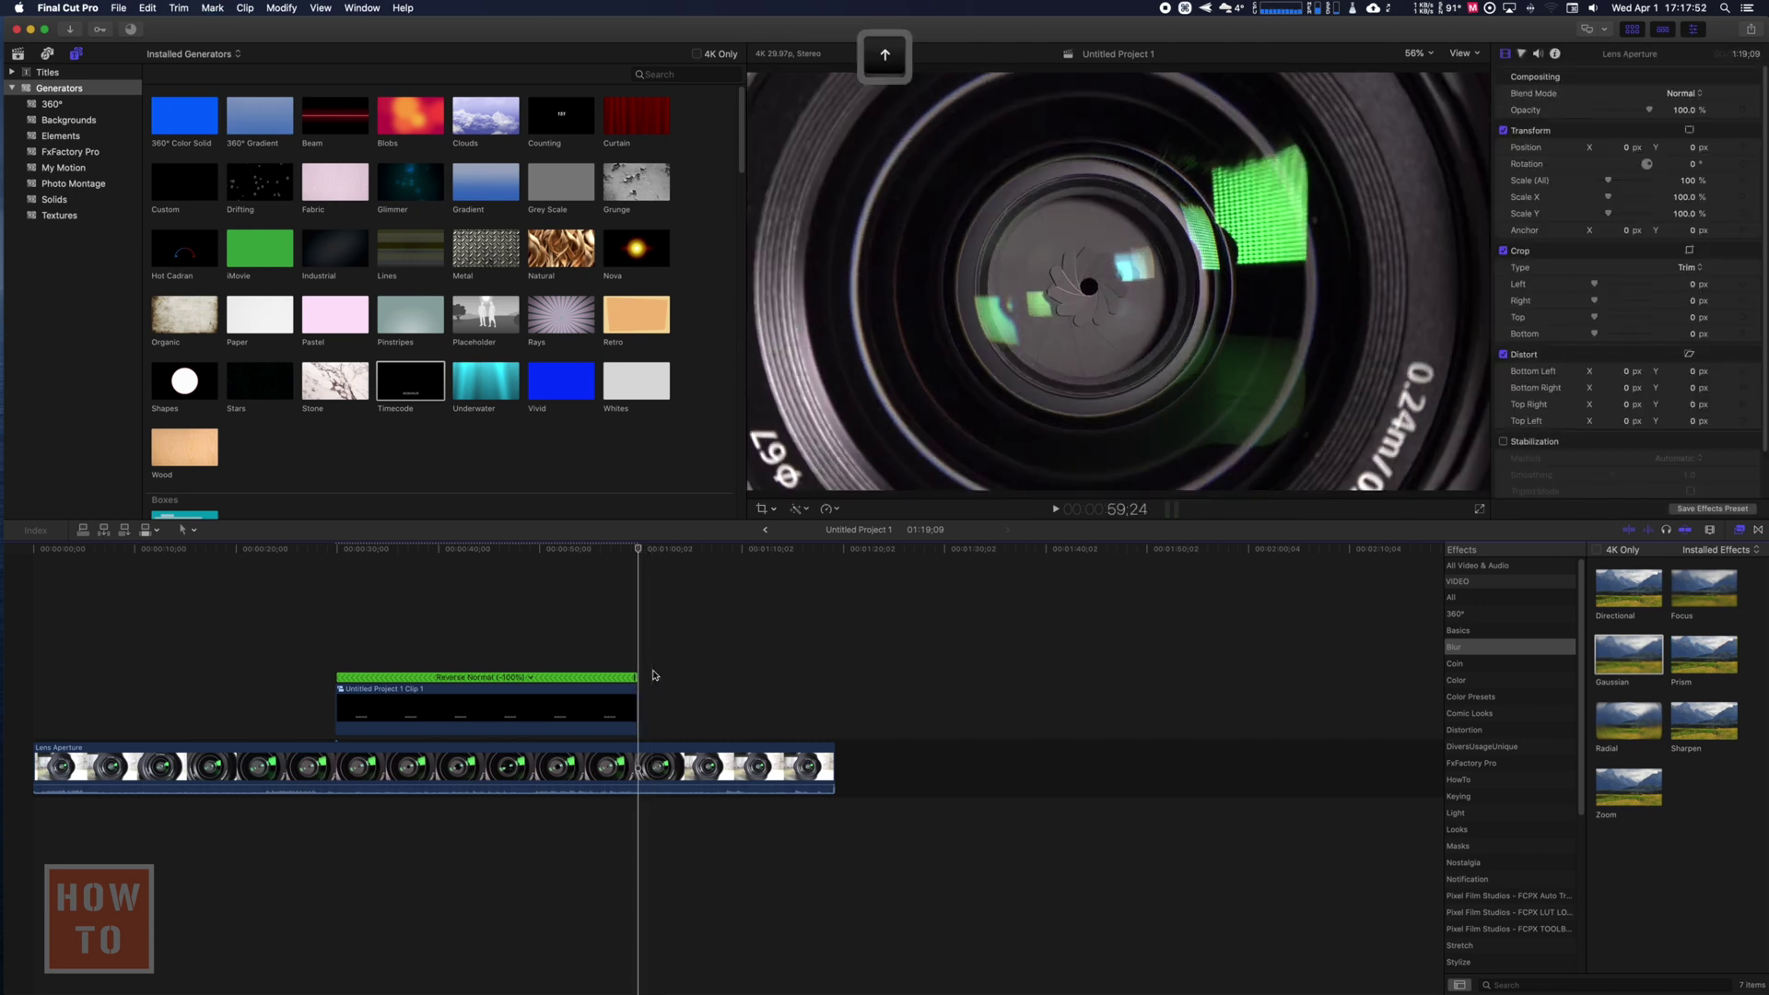
Add a hold frame at the countdown's last frame and extend it about two seconds
{"action": "key", "text": "Left"}
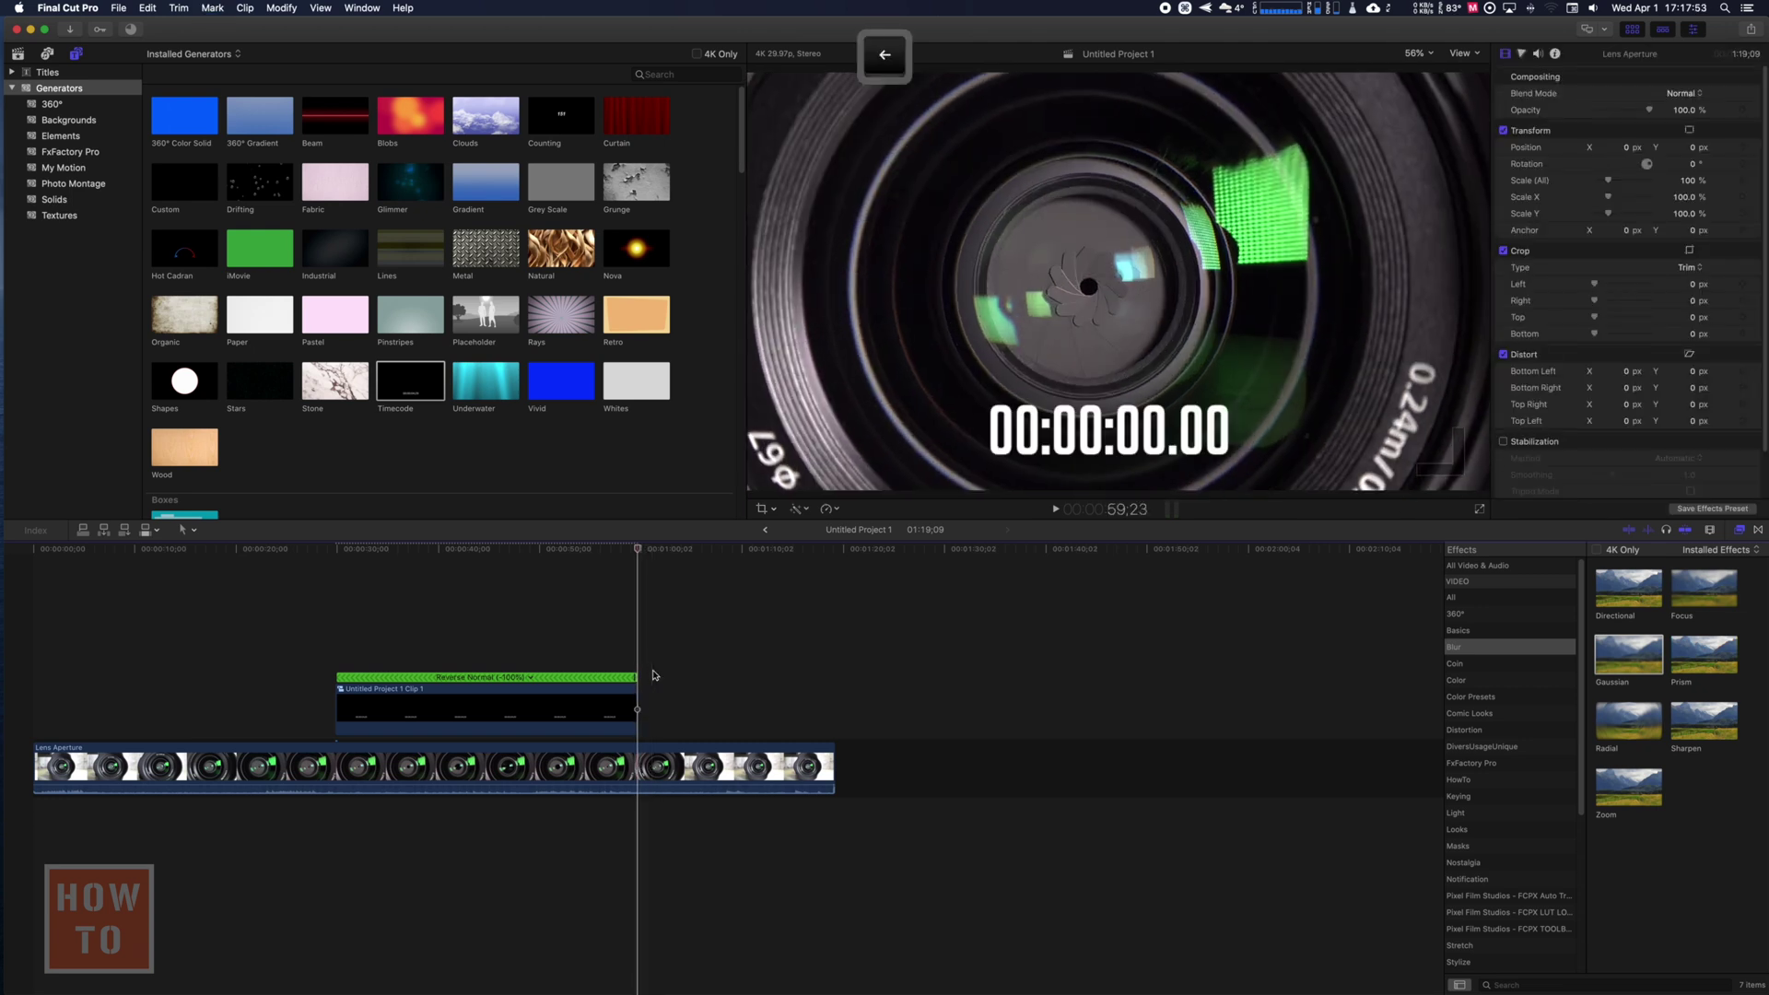
{"action": "left_click", "coordinate": [632, 703]}
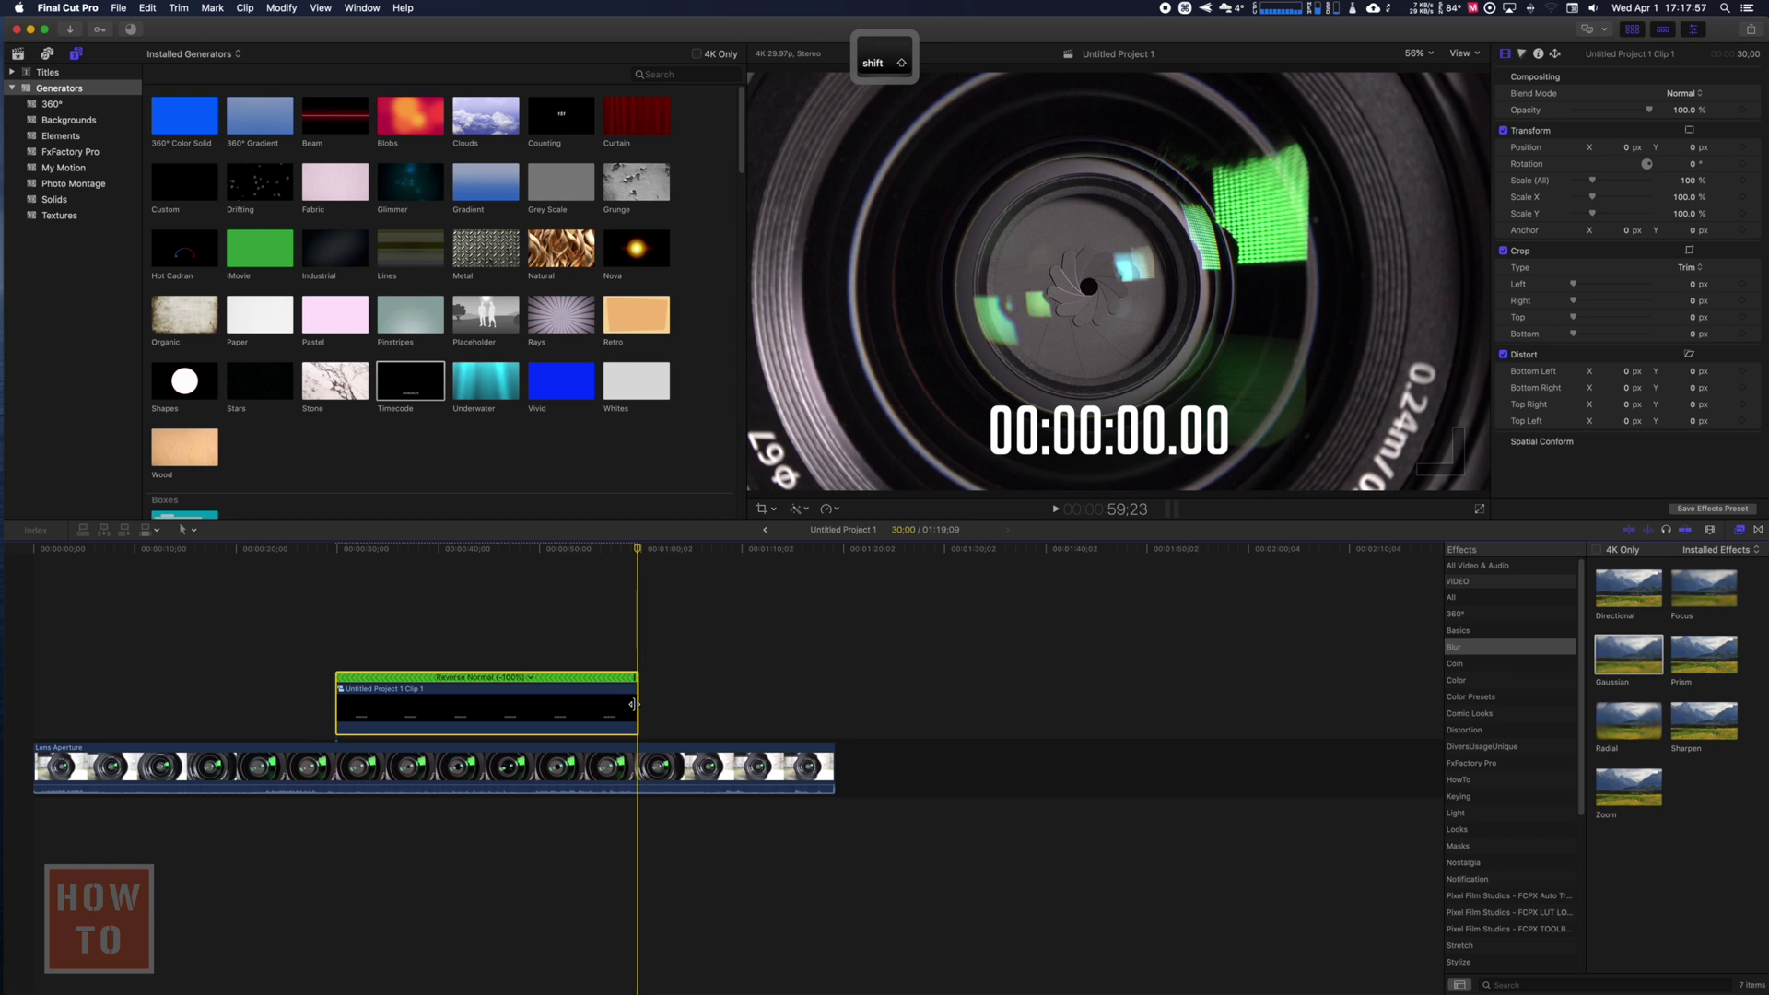
{"action": "key", "text": "shift+h"}
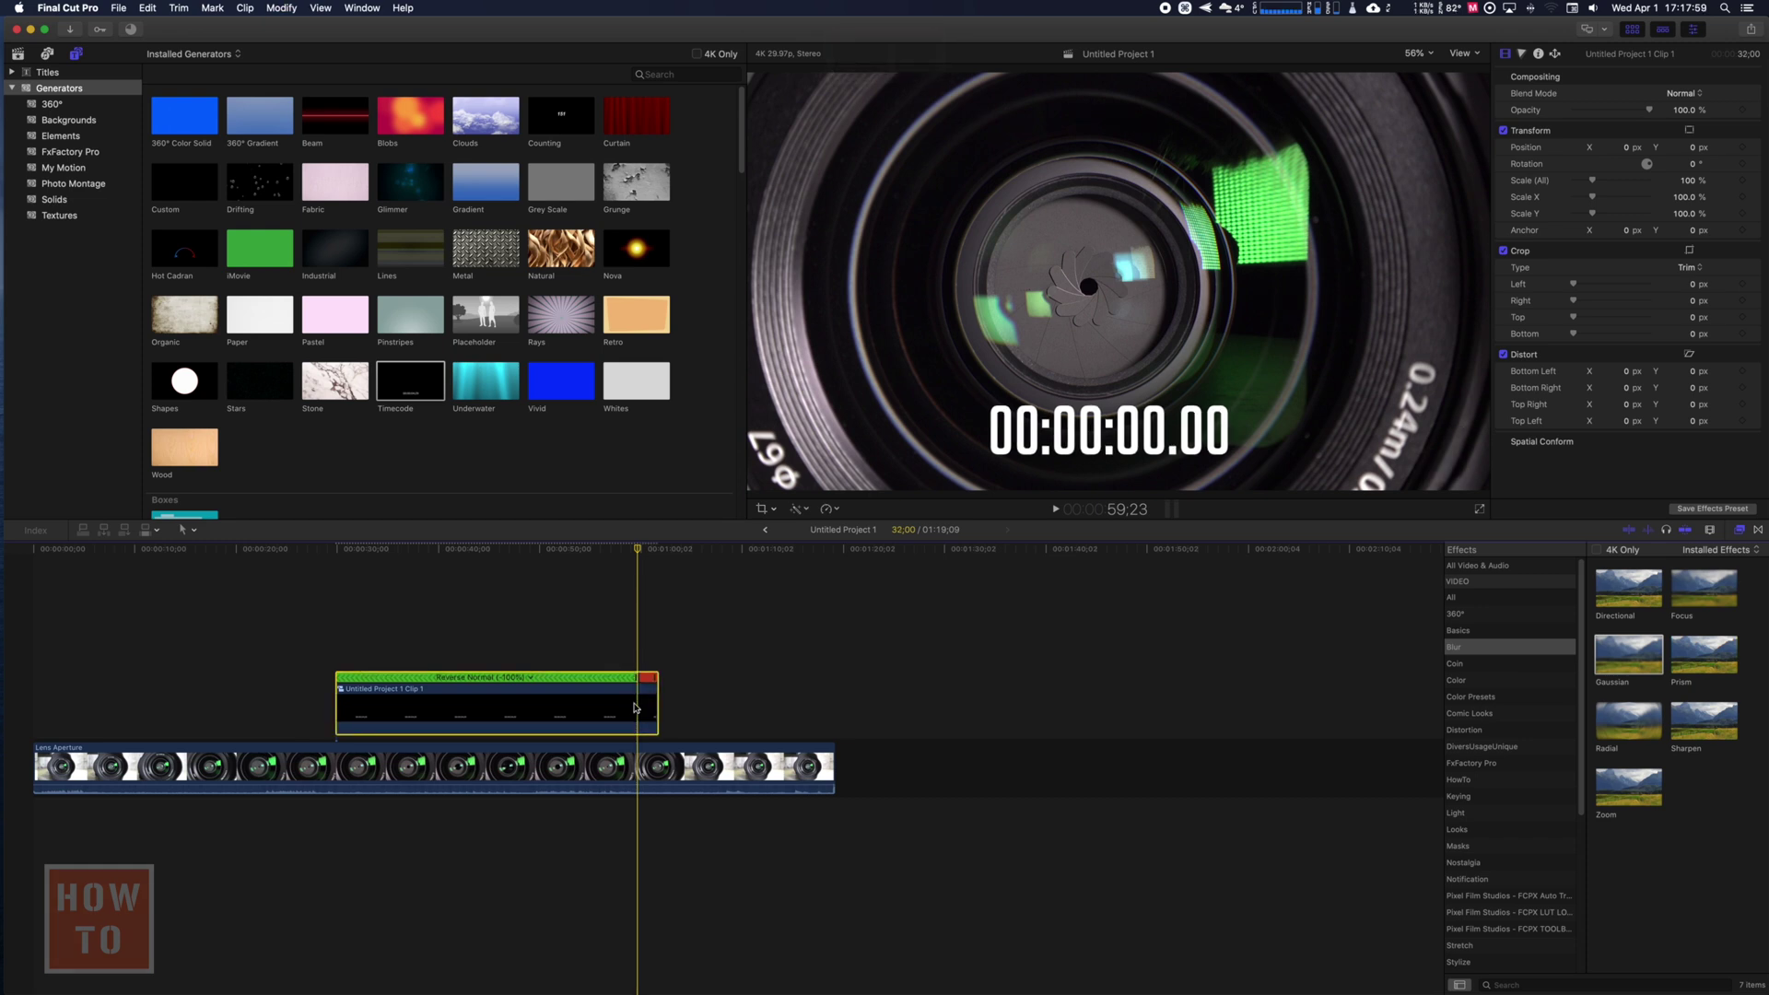
{"action": "left_click_drag", "start_coordinate": [656, 678], "coordinate": [689, 688]}
{"action": "key", "text": "space"}
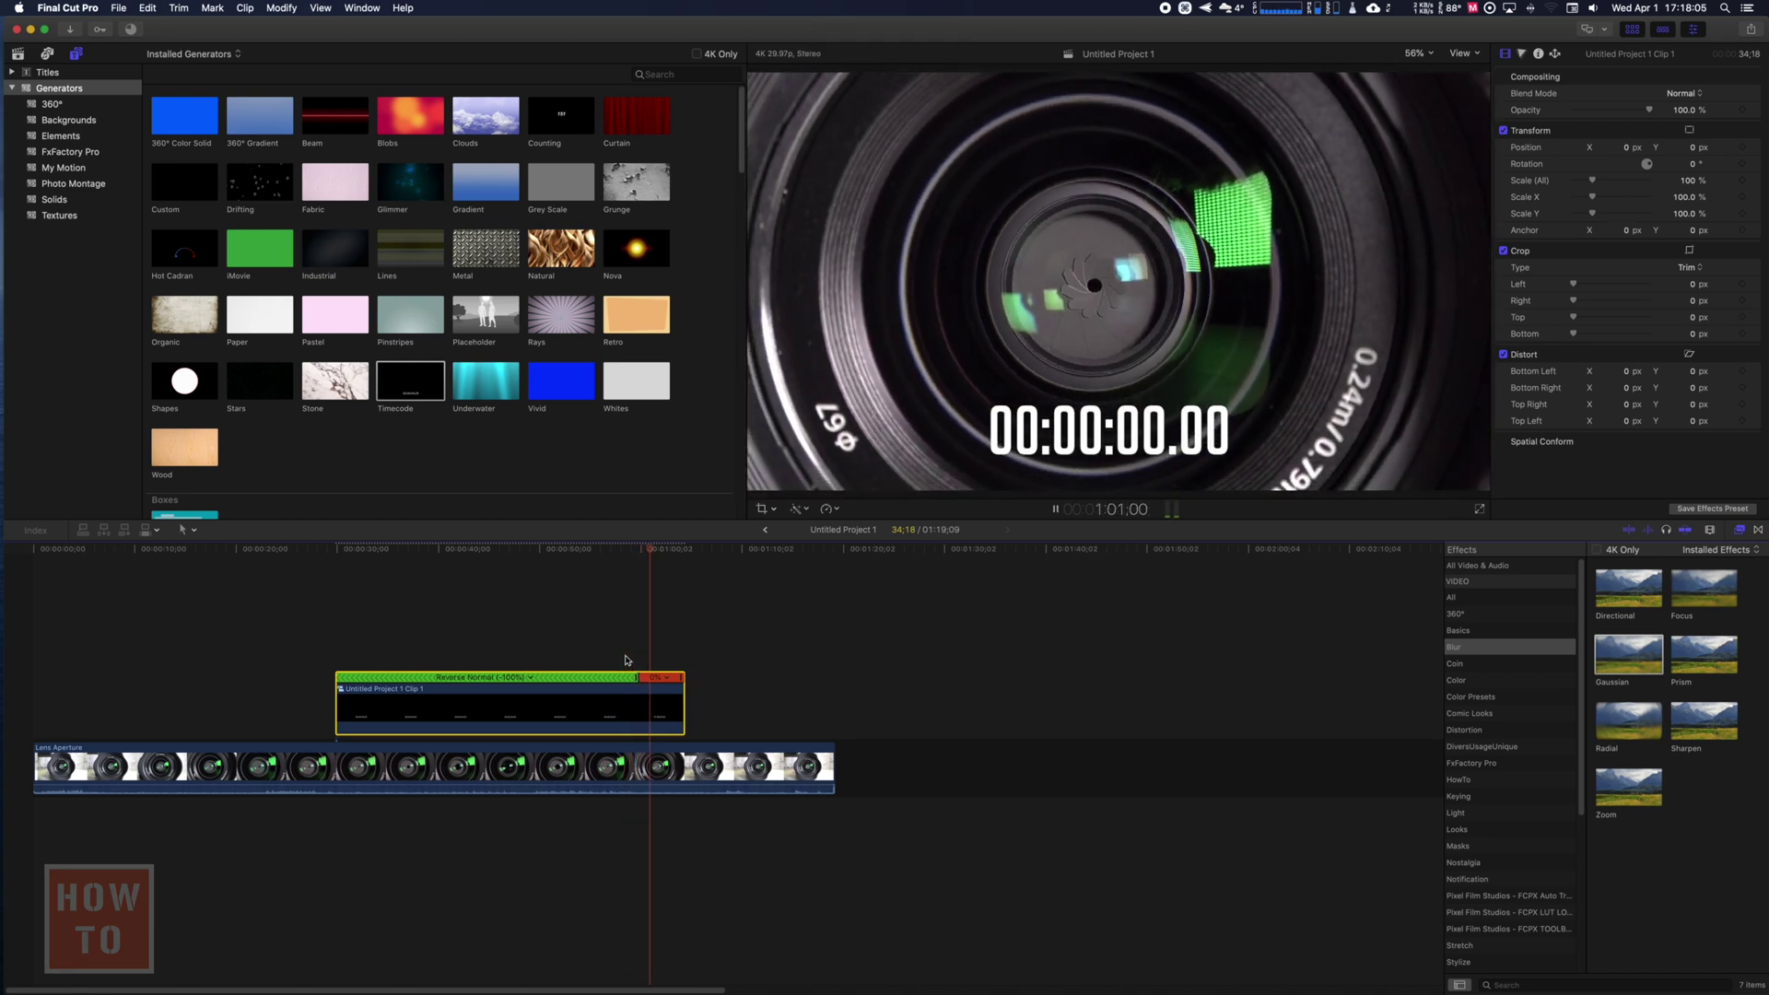
{"action": "key", "text": "space"}
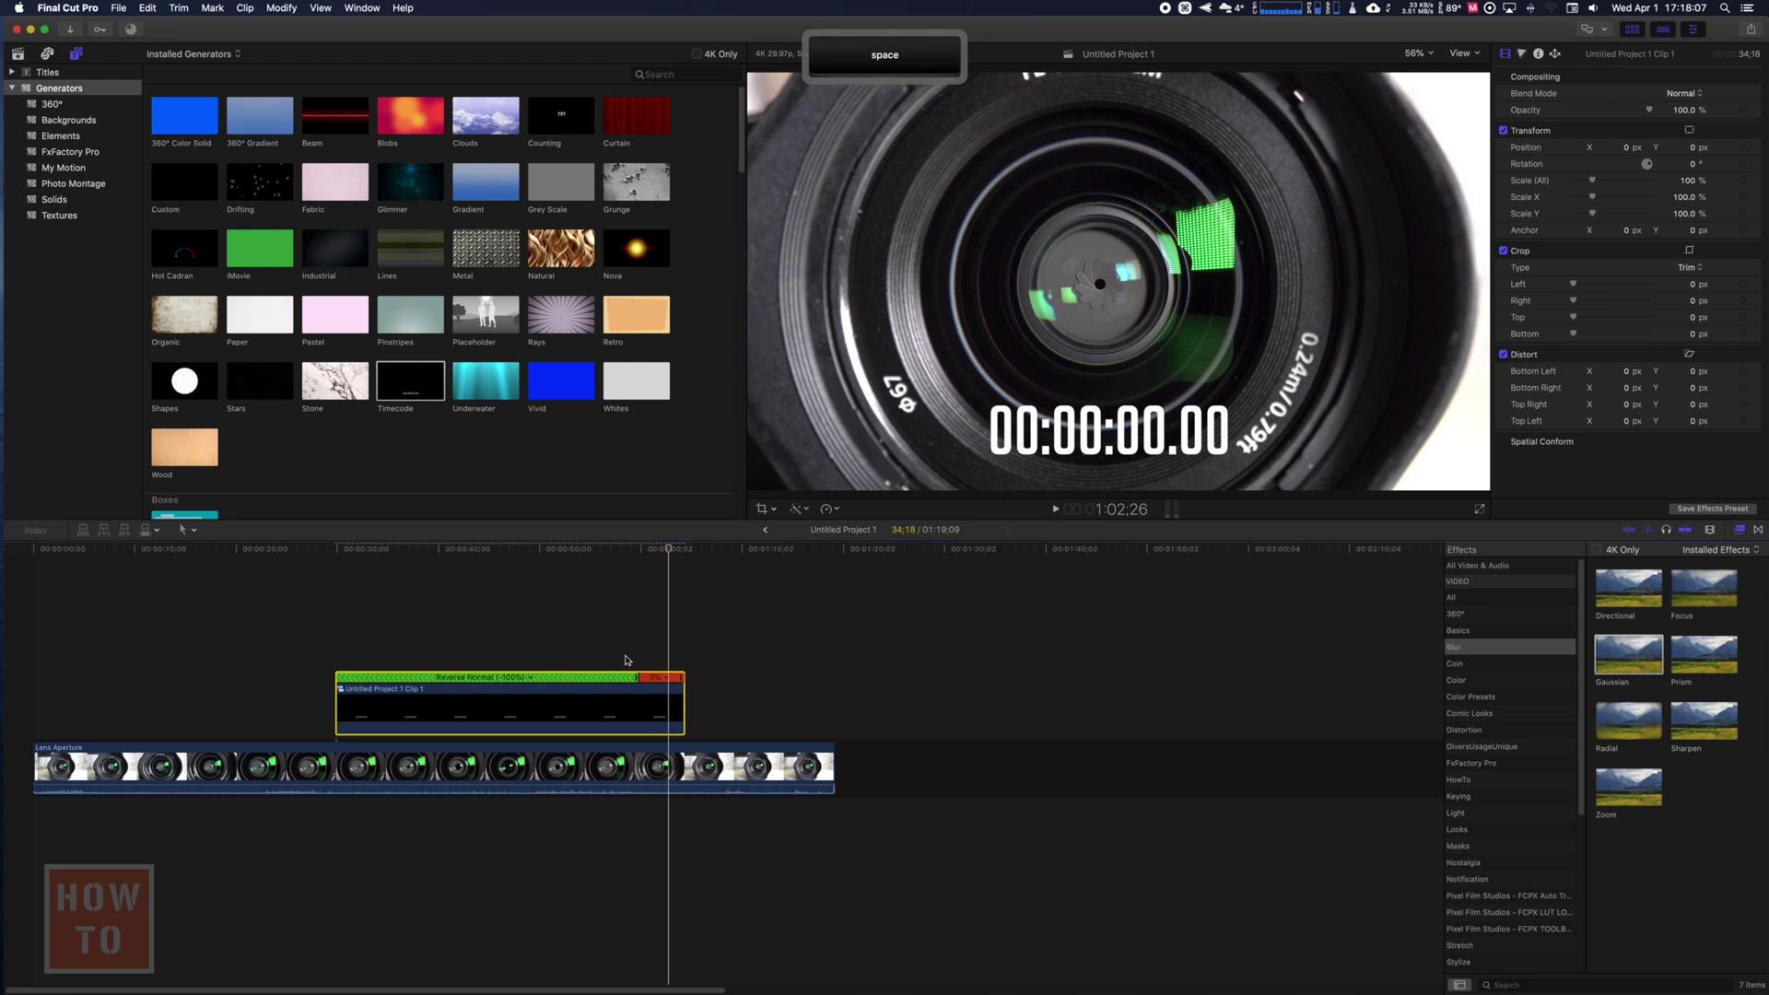
{"action": "key", "text": "space"}
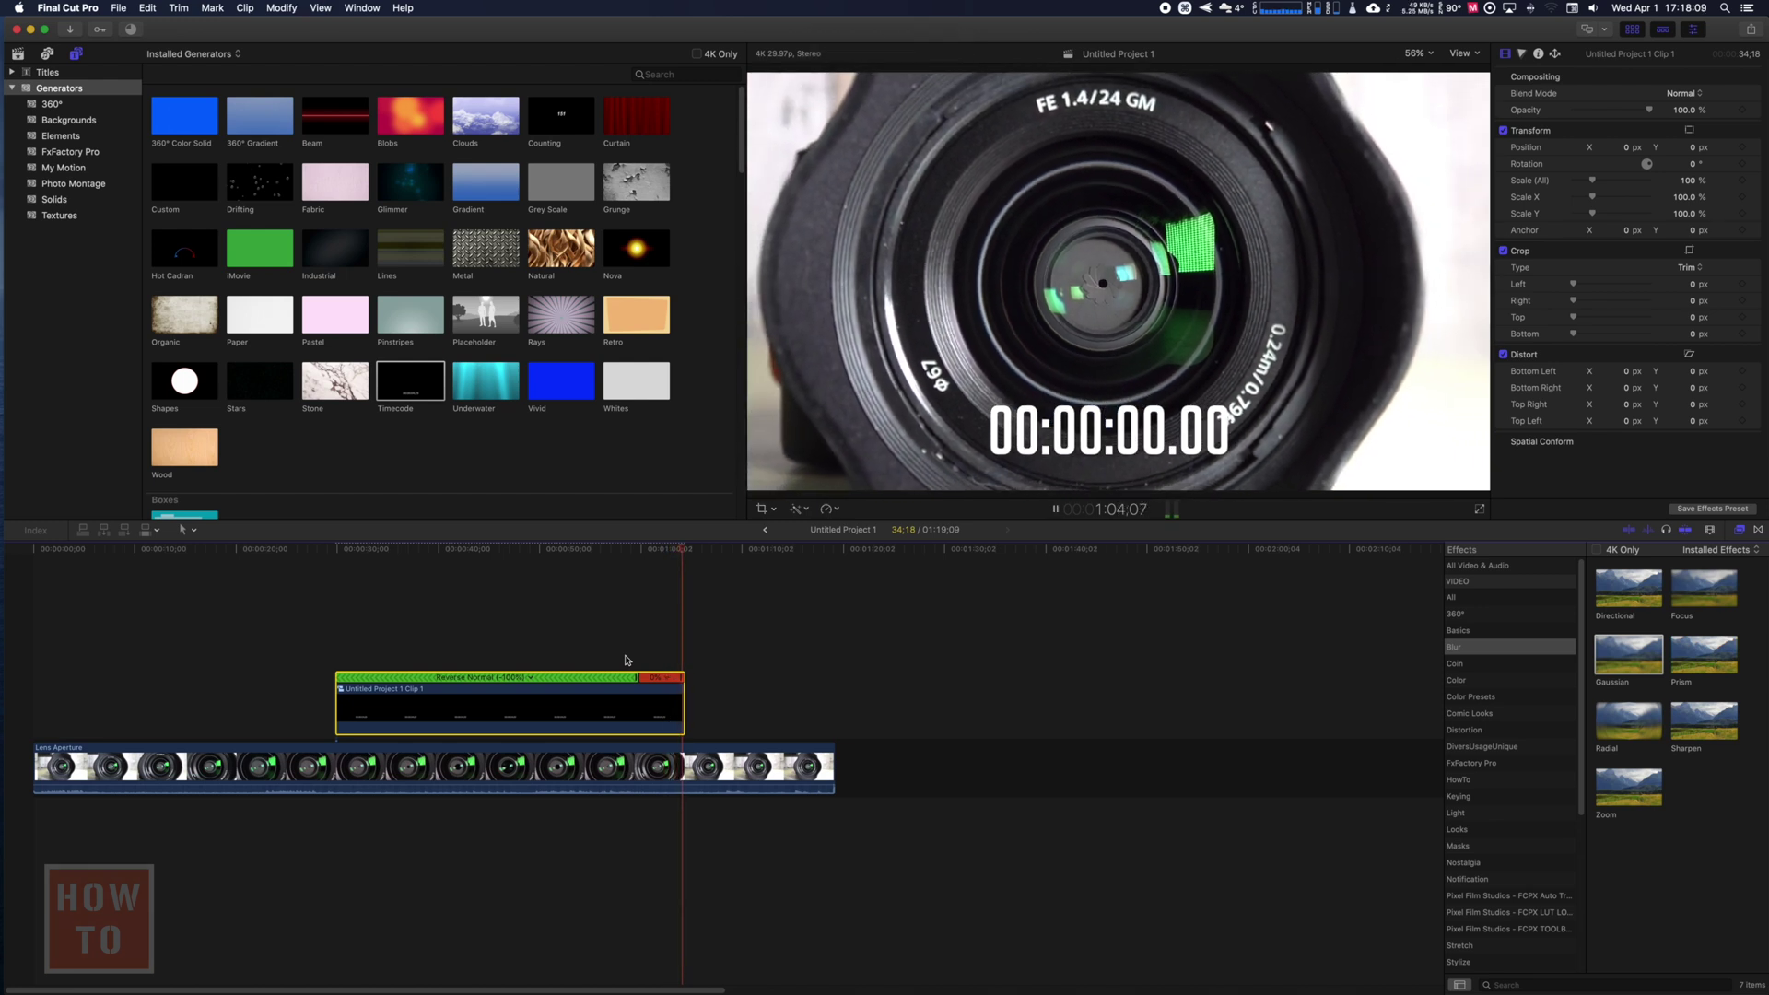
{"action": "key", "text": "space"}
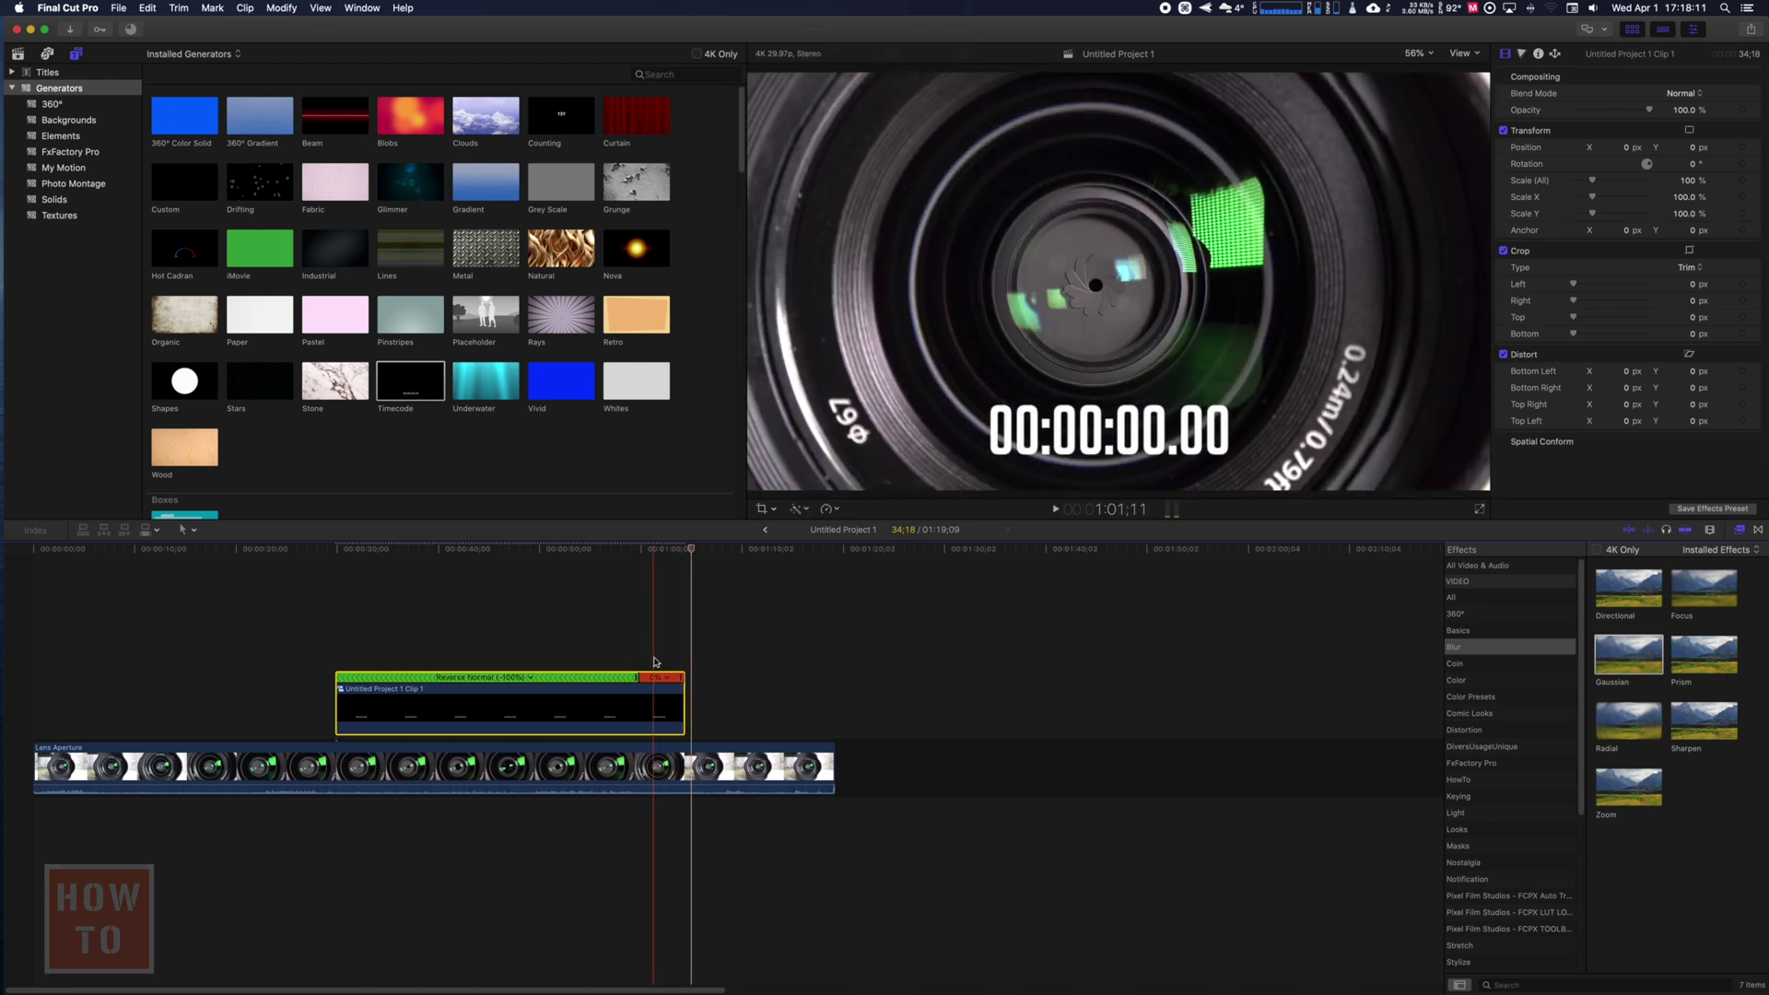
Keyframe the countdown's Opacity from 100% at the fade start to 0% at the clip end, then play it back
{"action": "left_click", "coordinate": [657, 699]}
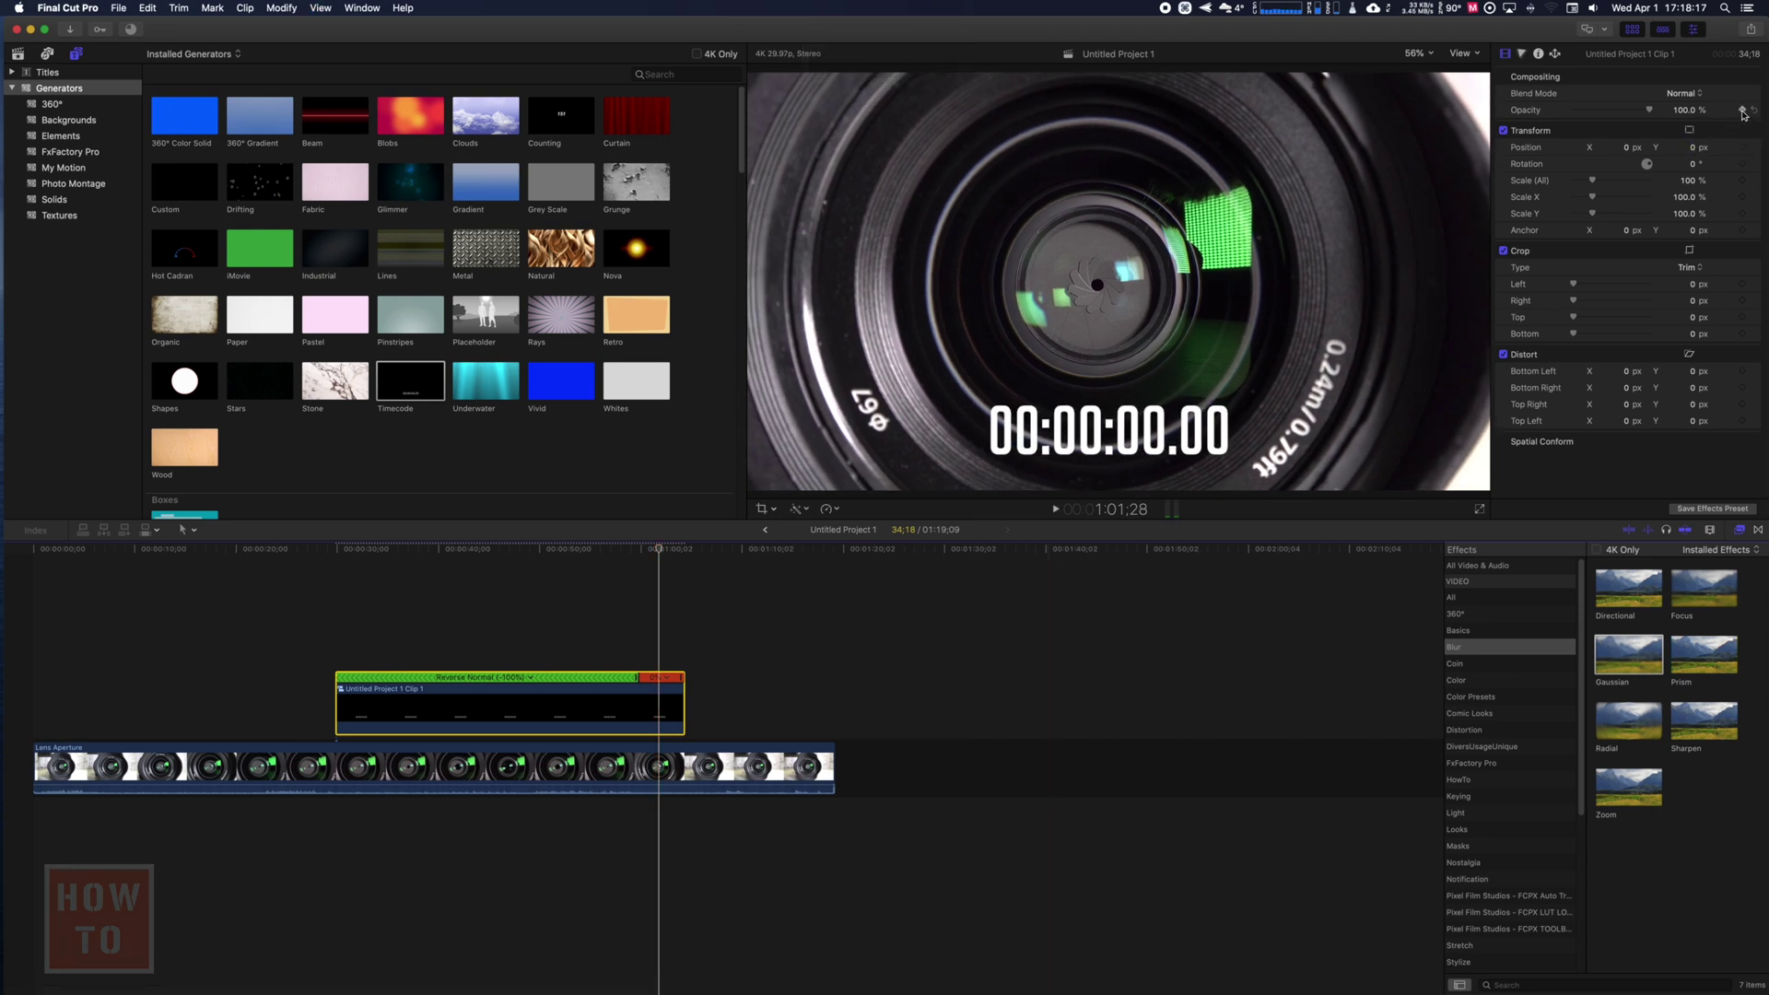
{"action": "key", "text": "Down"}
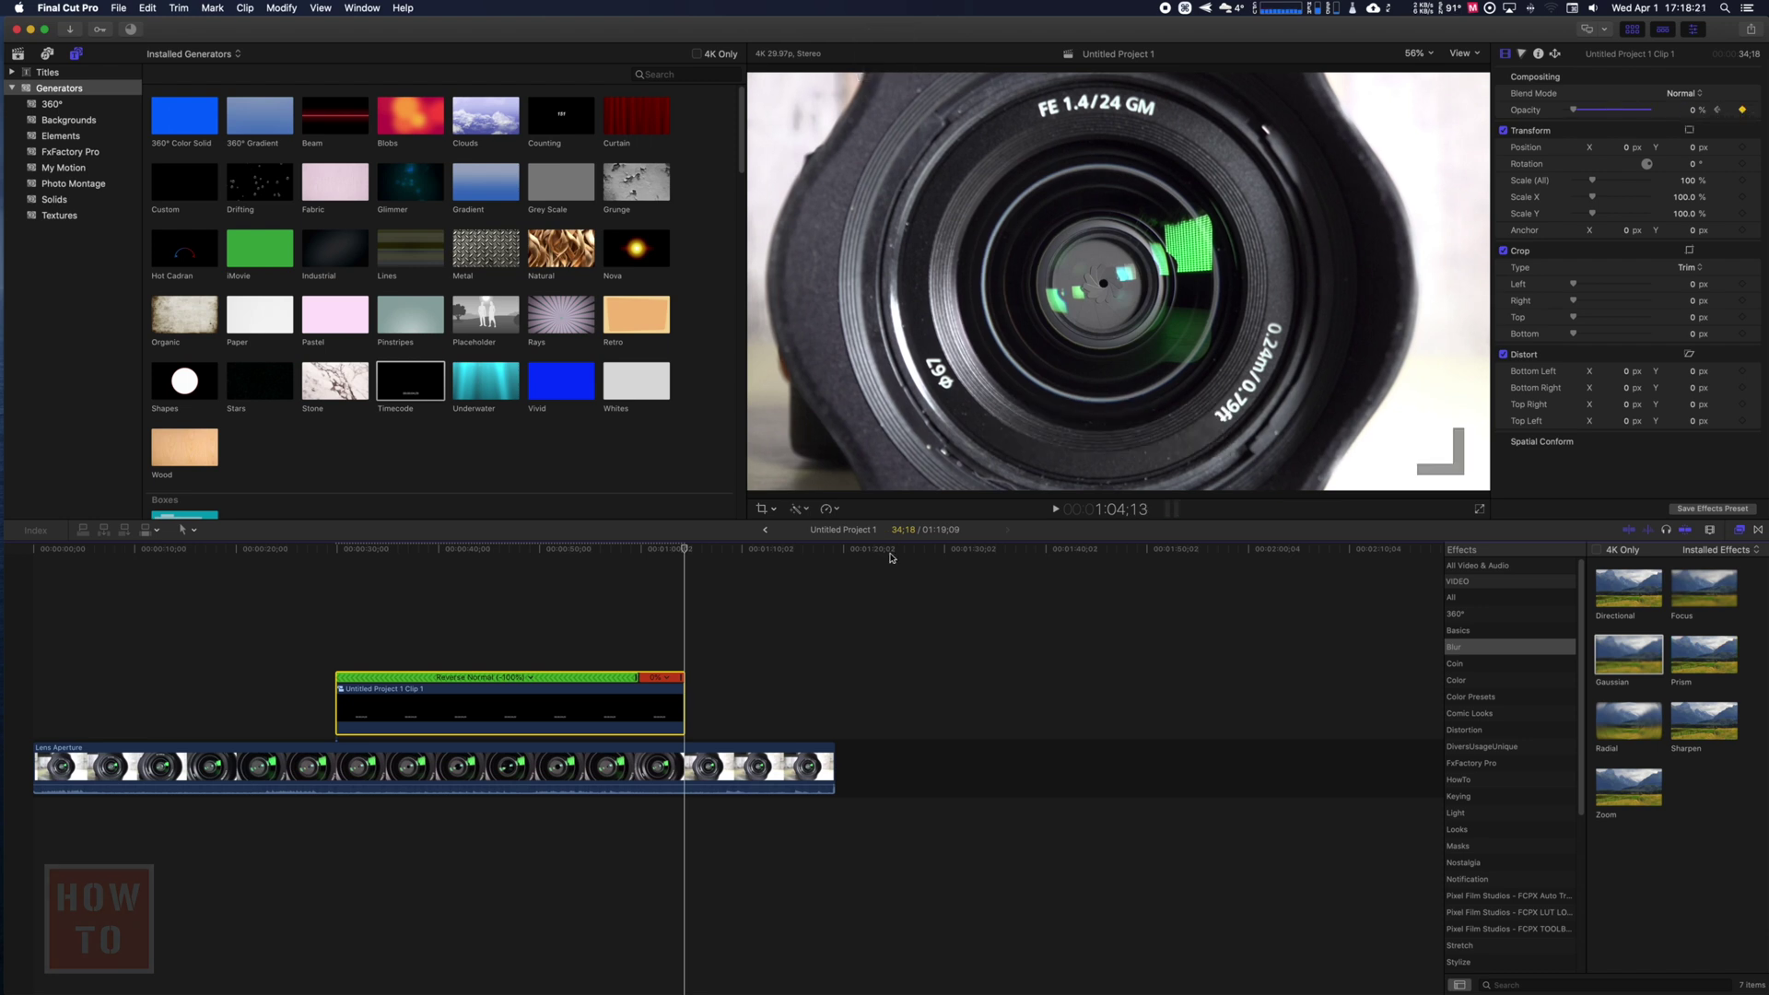
{"action": "key", "text": "space"}
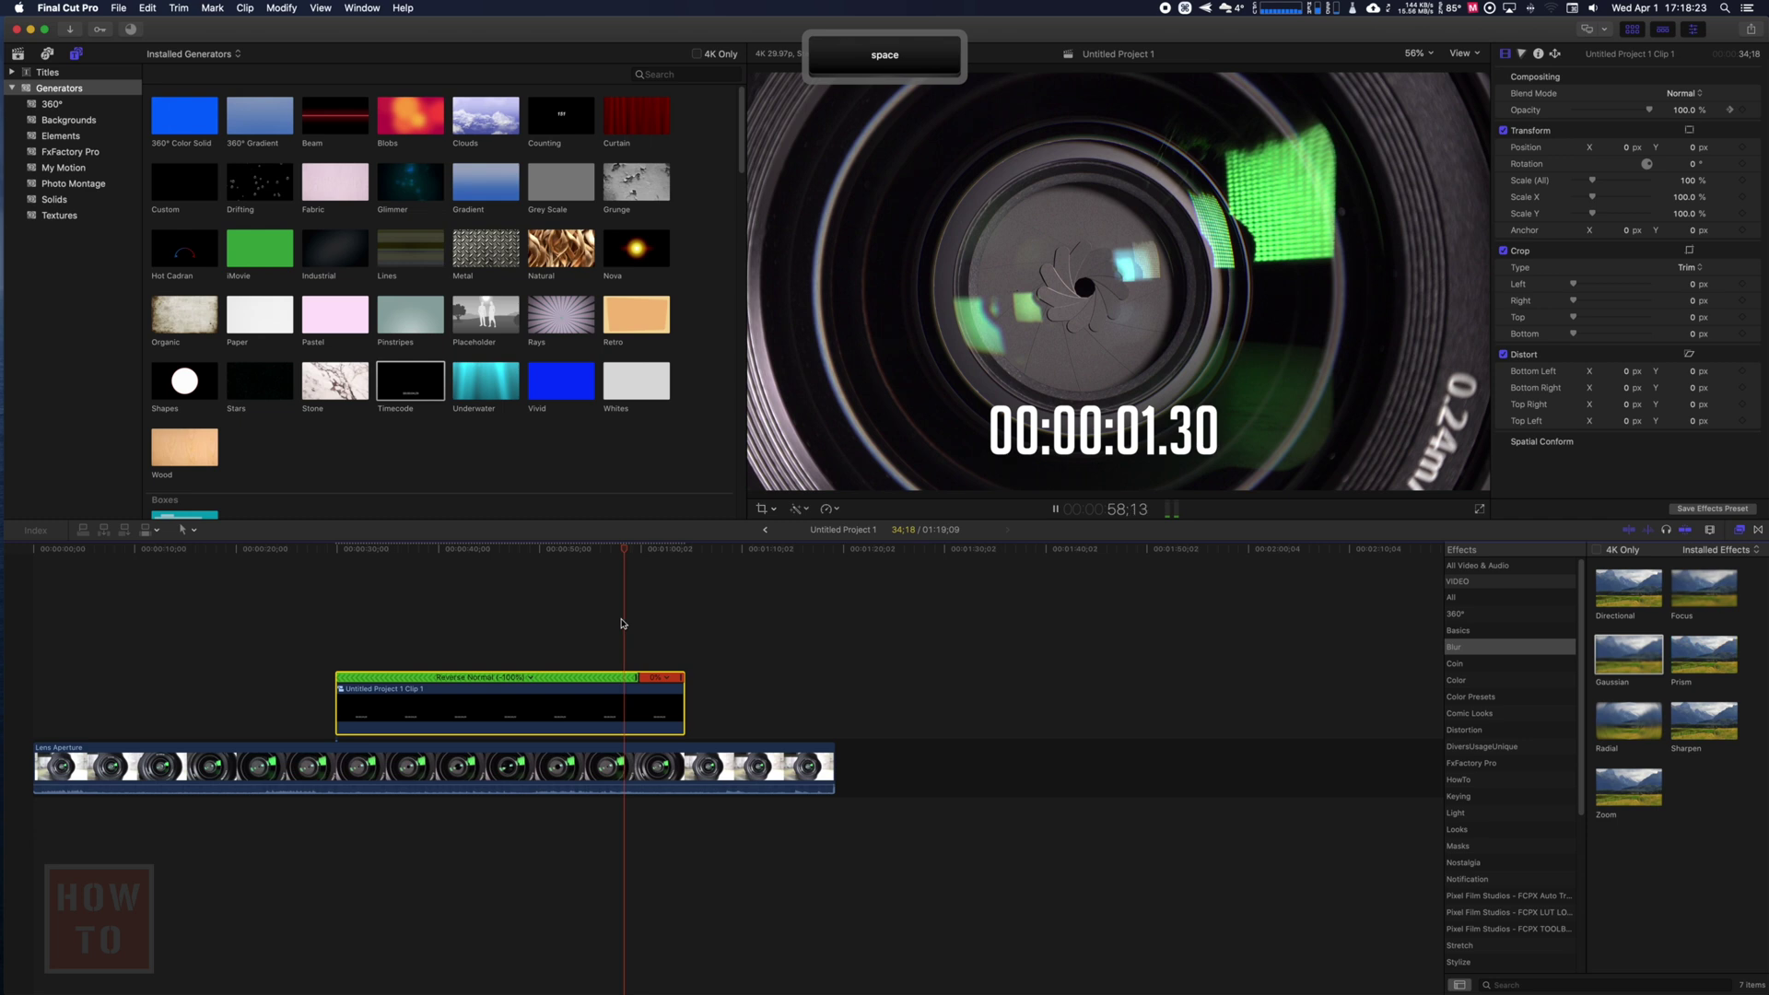